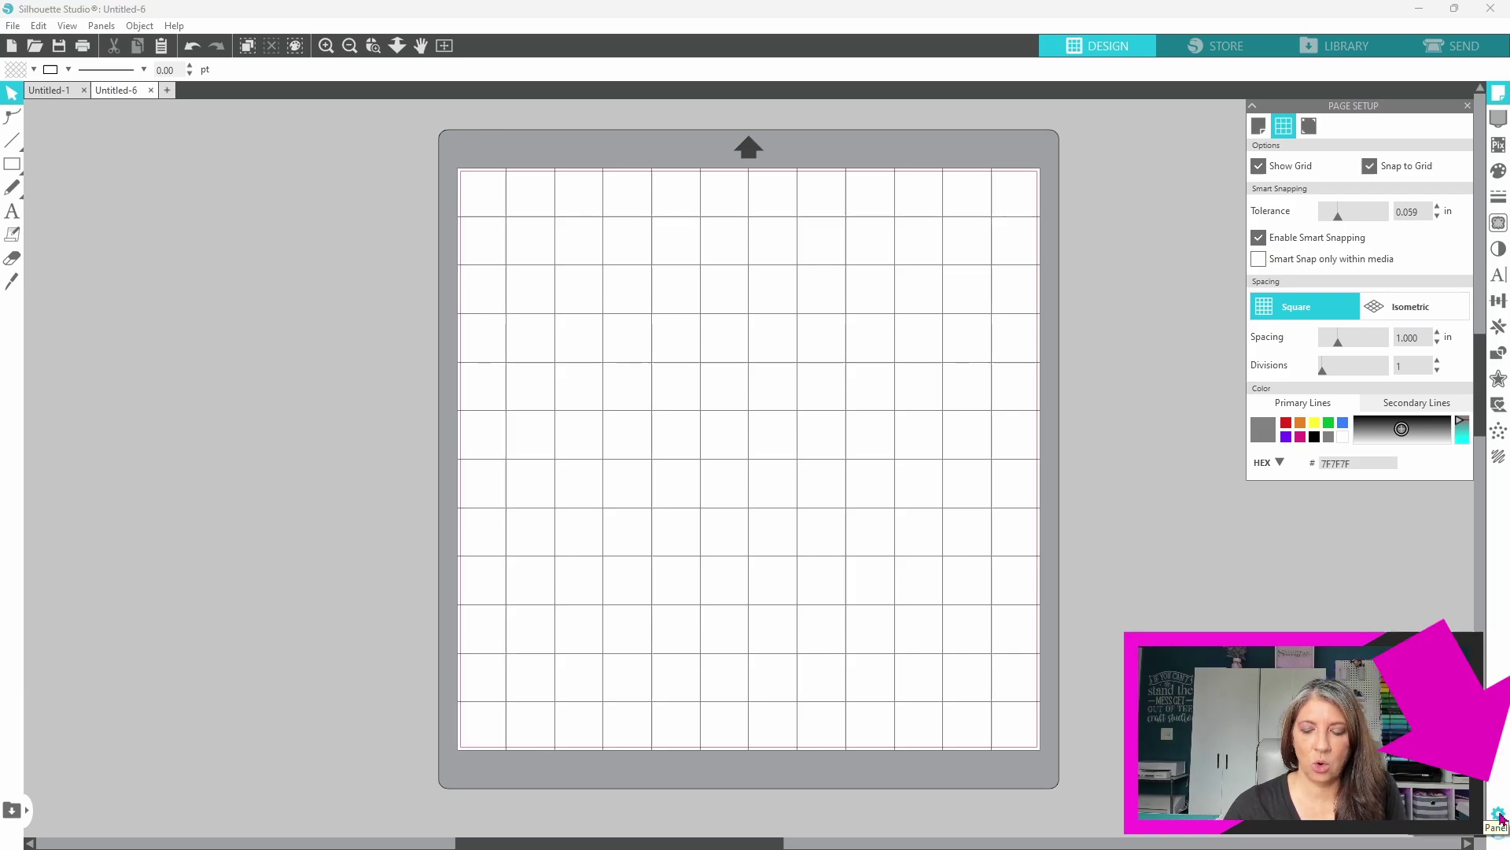
Step: Change the Defaults Panel Mode preference to Single Panel Mode
click(1499, 816)
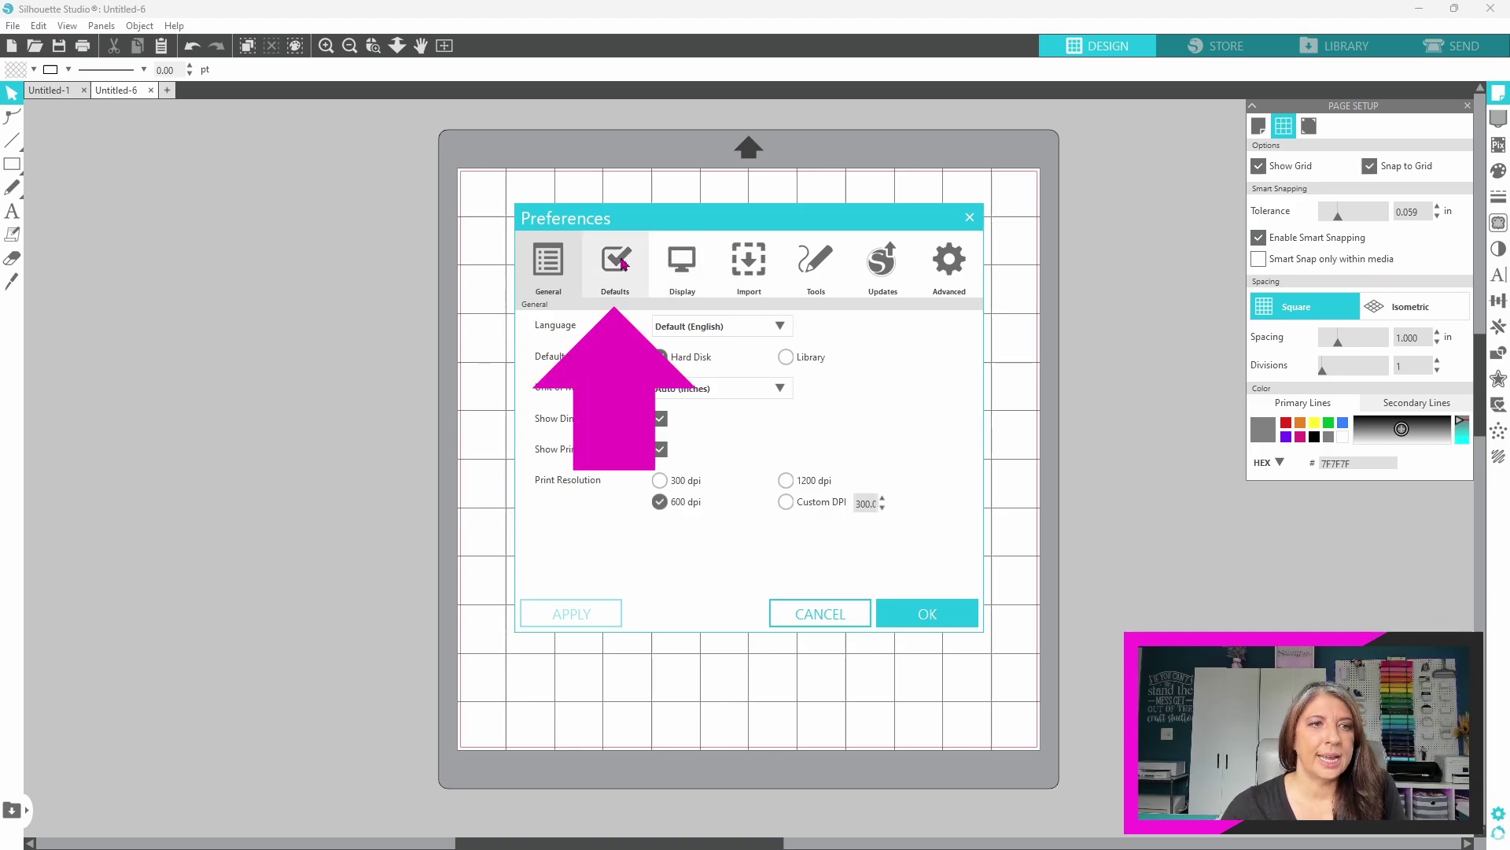
click(619, 263)
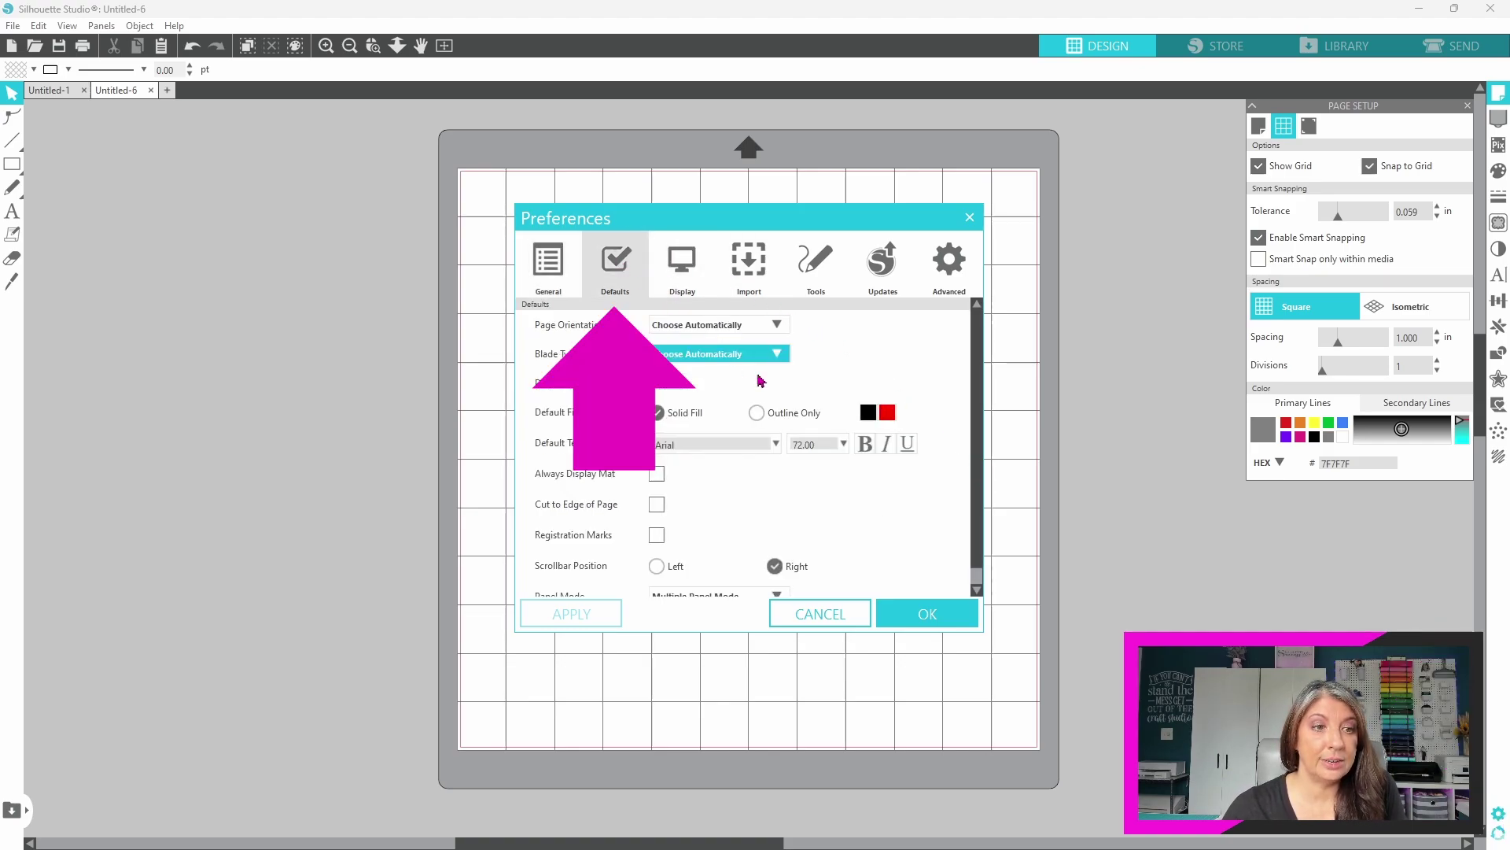
scroll(941, 450, down, 1)
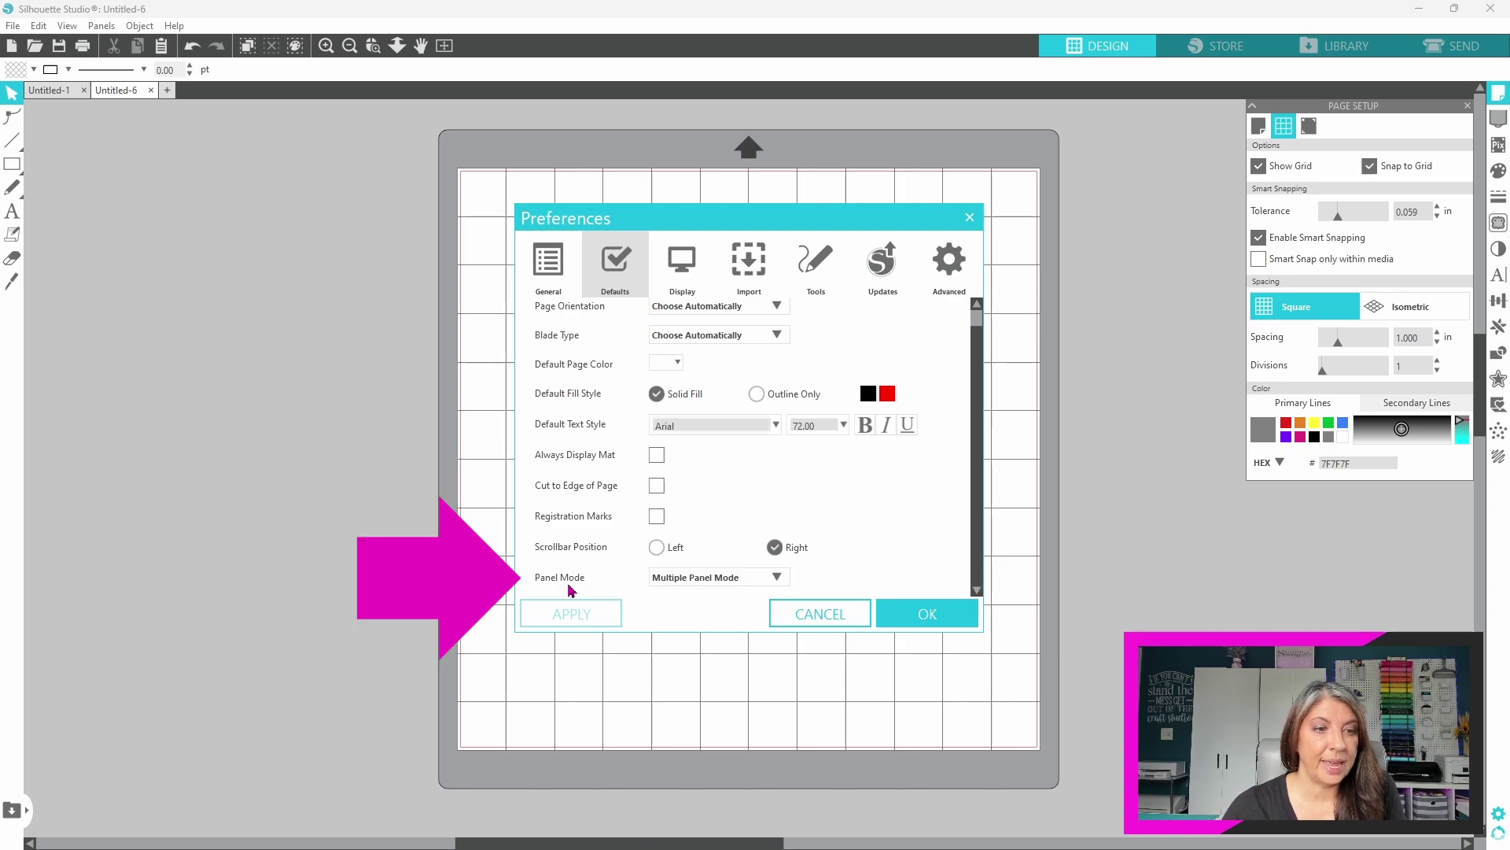
click(778, 578)
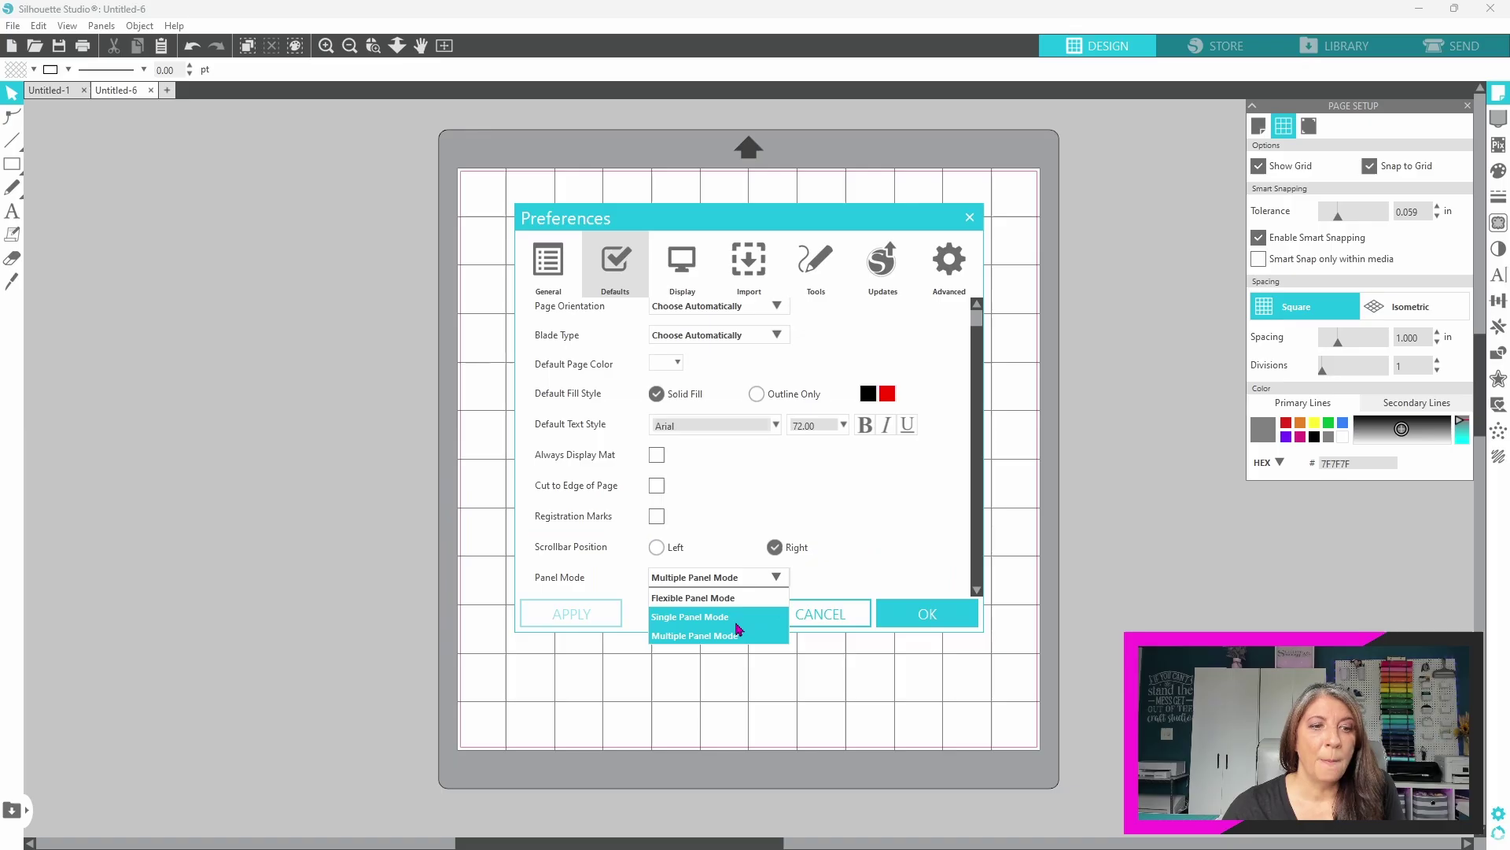
click(633, 526)
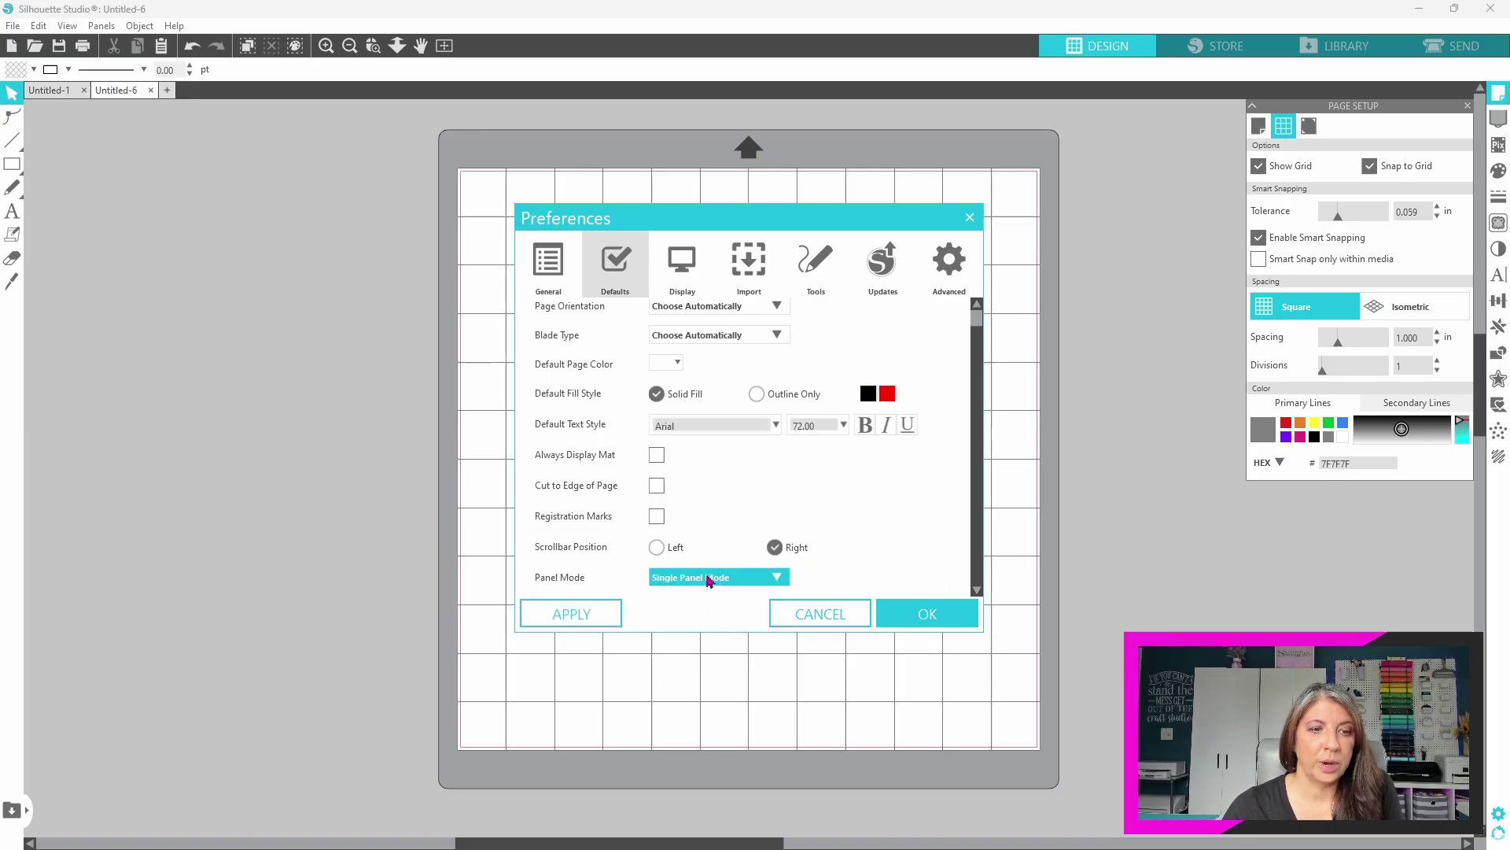
Step: Apply Single Panel Mode, then show the Page Setup and Specialty Tools panels
click(595, 615)
click(927, 613)
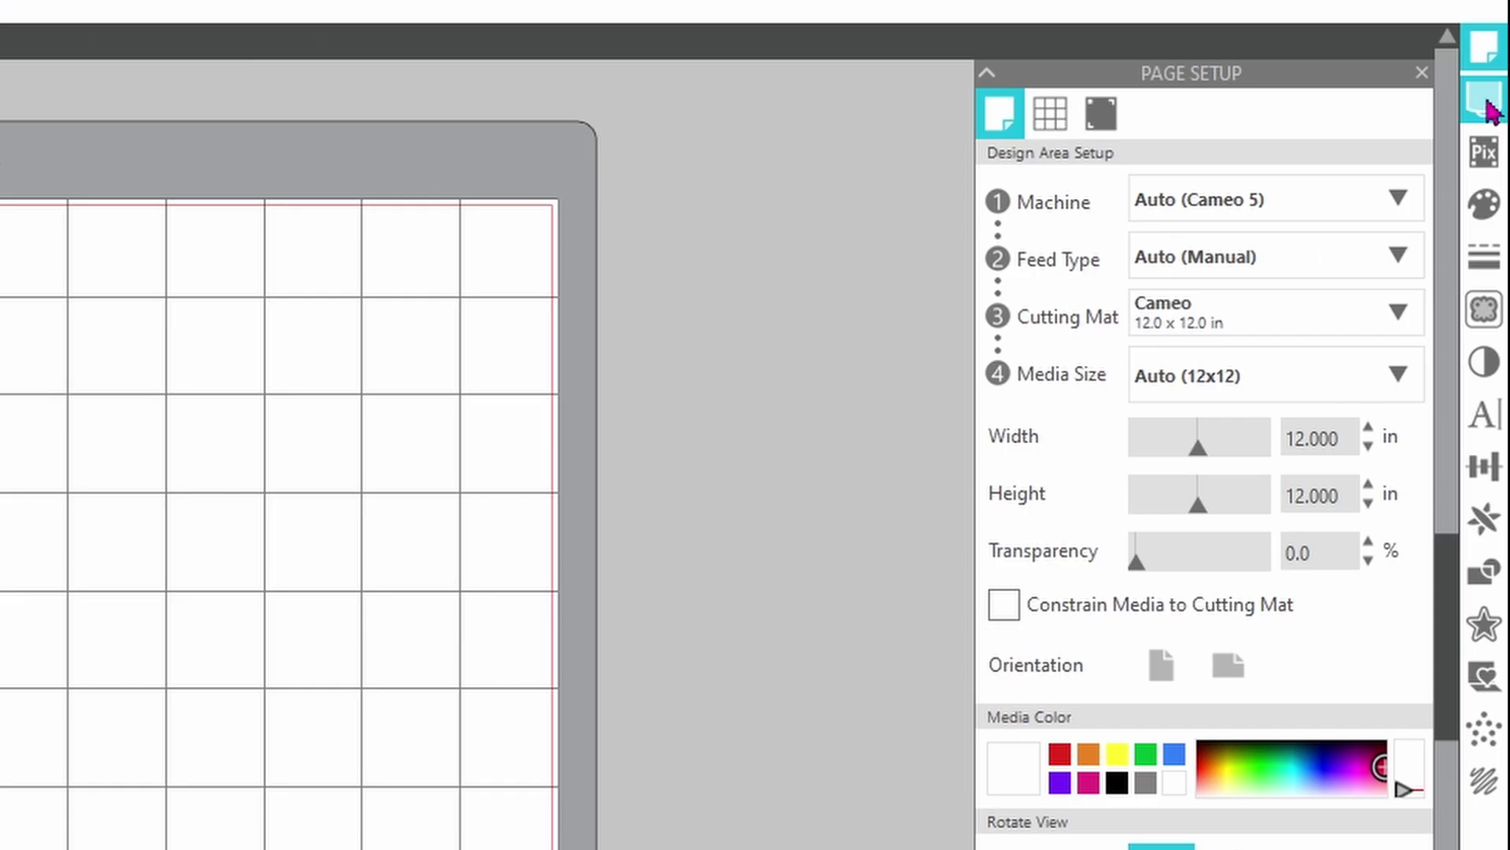
click(1498, 119)
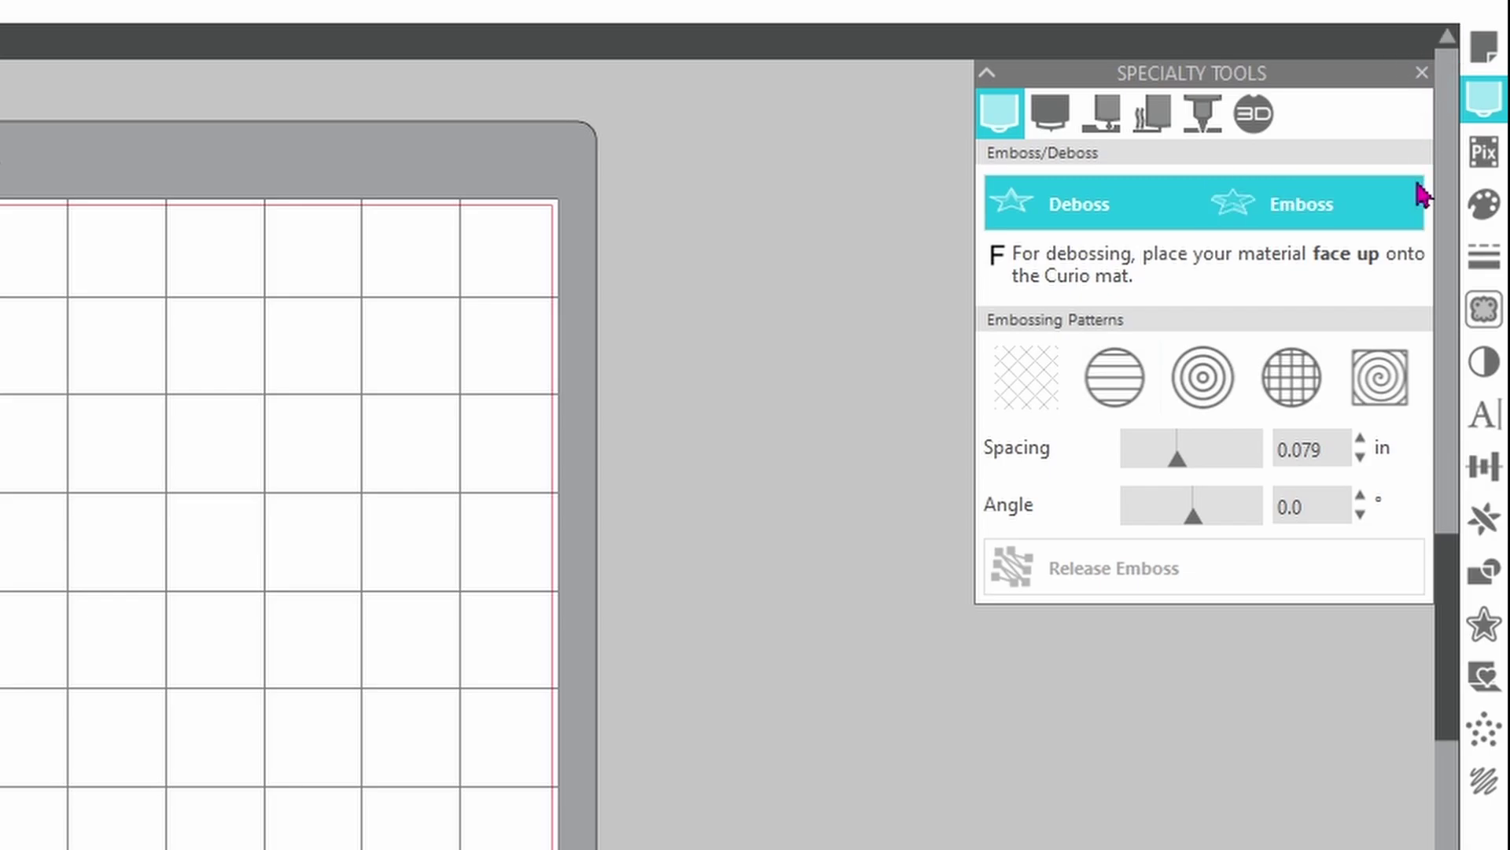
Step: Switch in turn to the Trace, Image Effects, Text Style and Transform panels
click(1485, 309)
click(1481, 369)
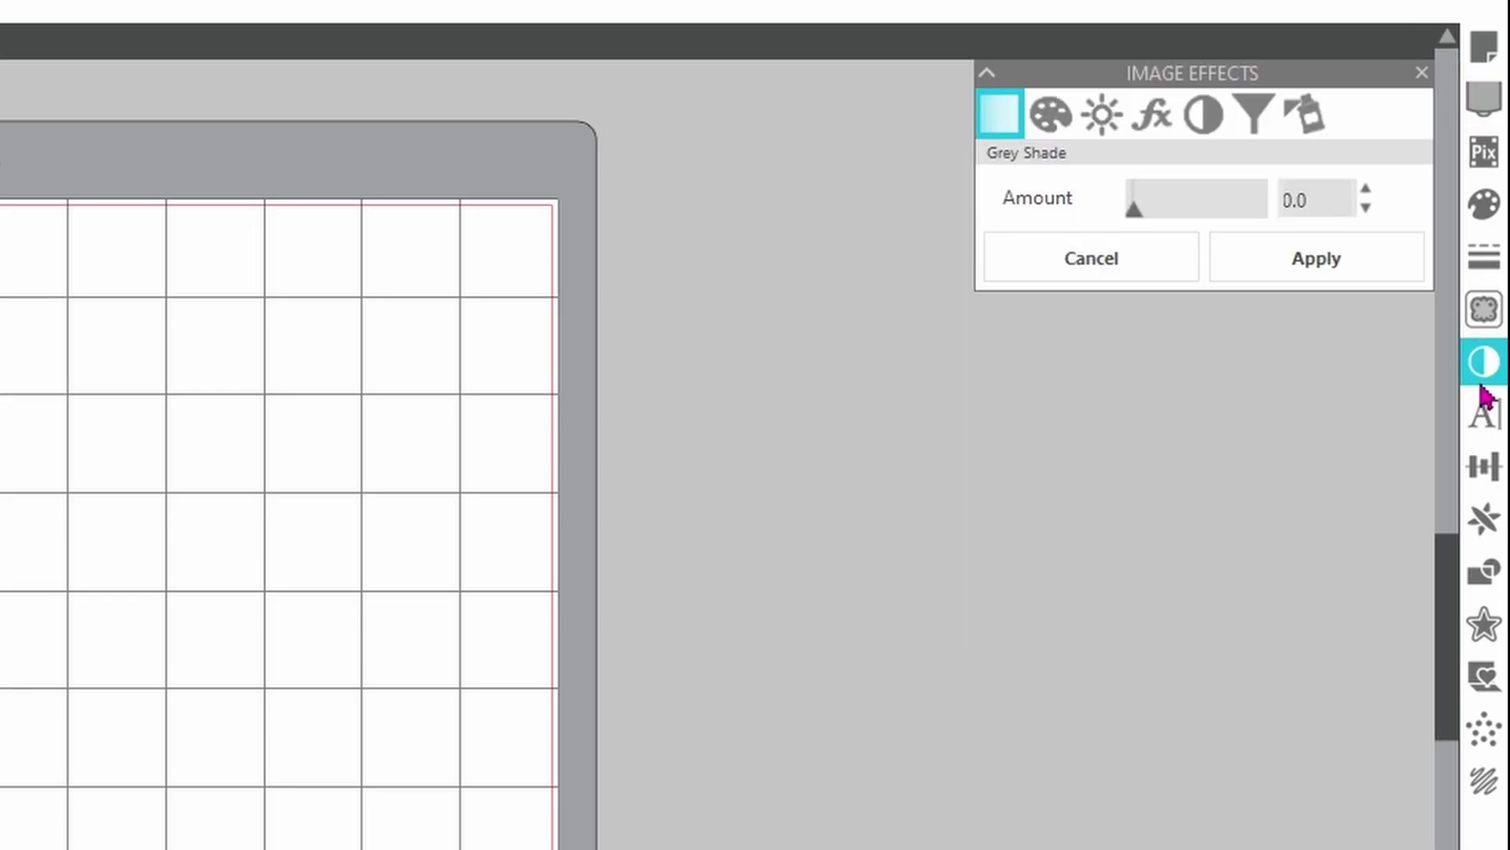
click(1483, 417)
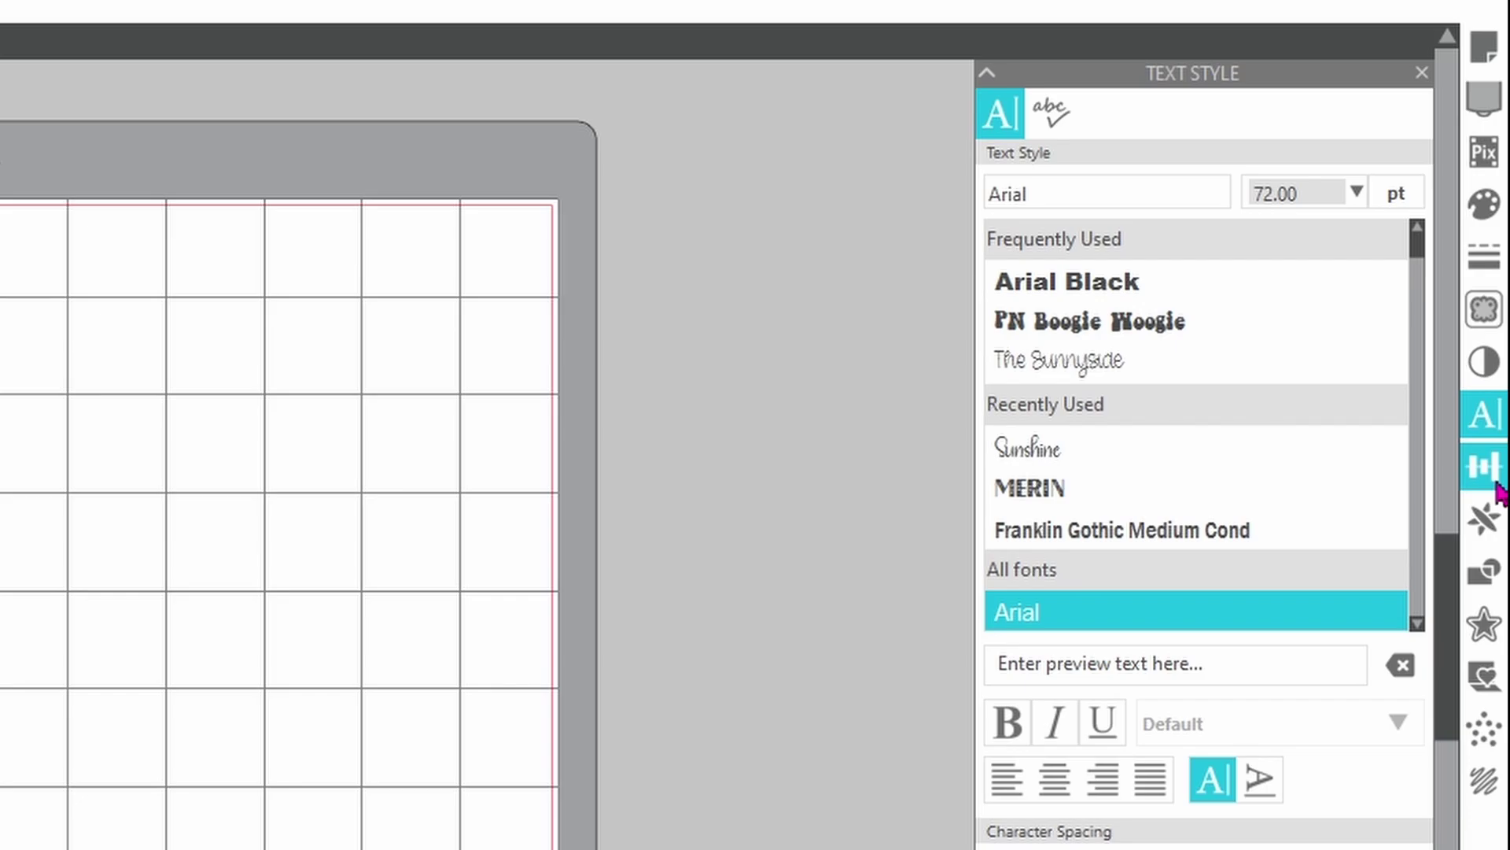
click(1484, 468)
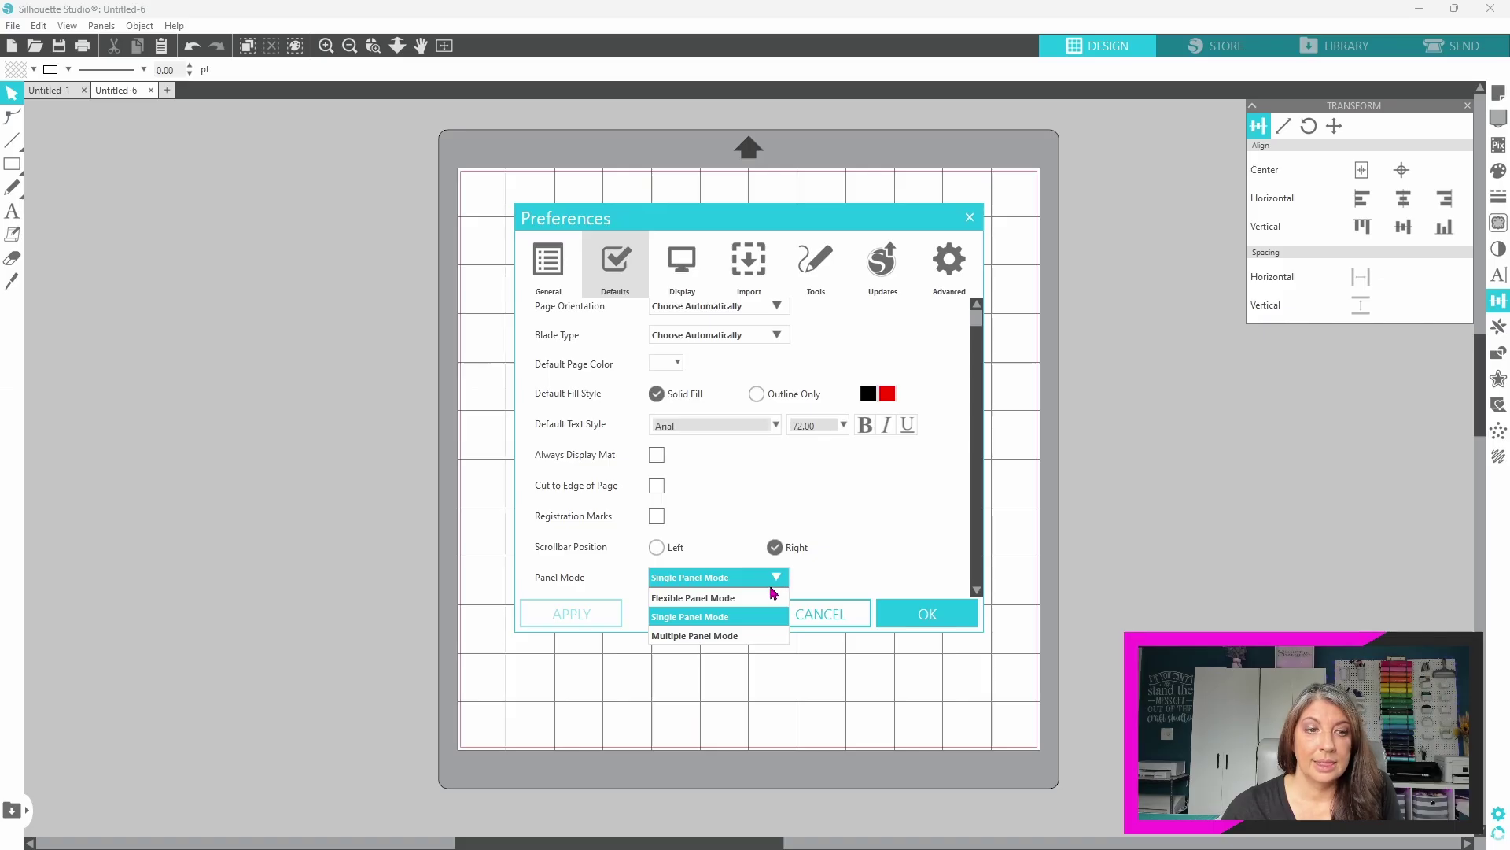
Step: Apply Flexible Panel Mode and move the Specialty Tools panel left of the mat
click(758, 601)
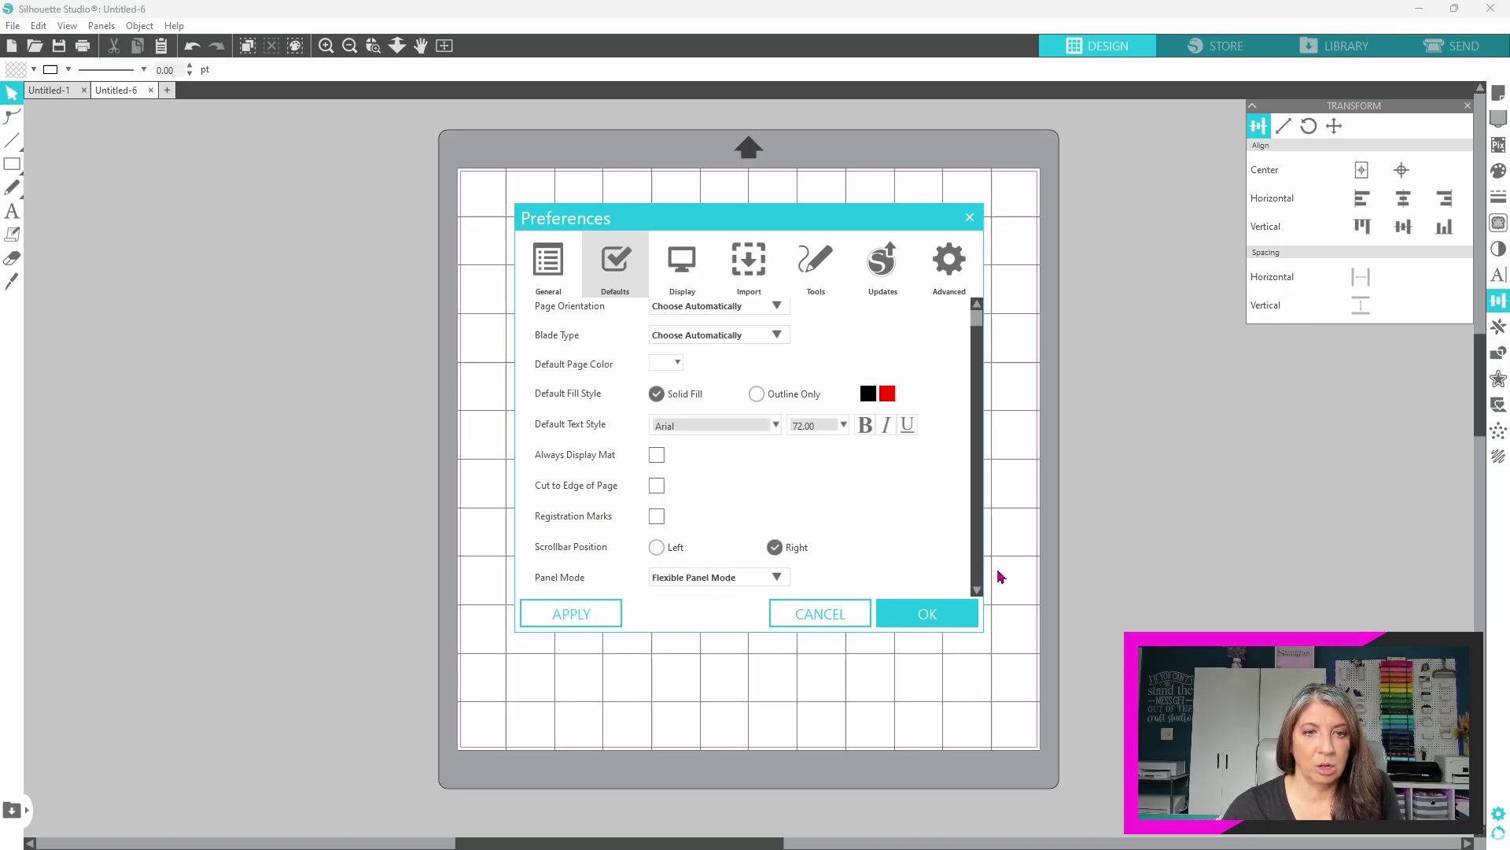
click(945, 601)
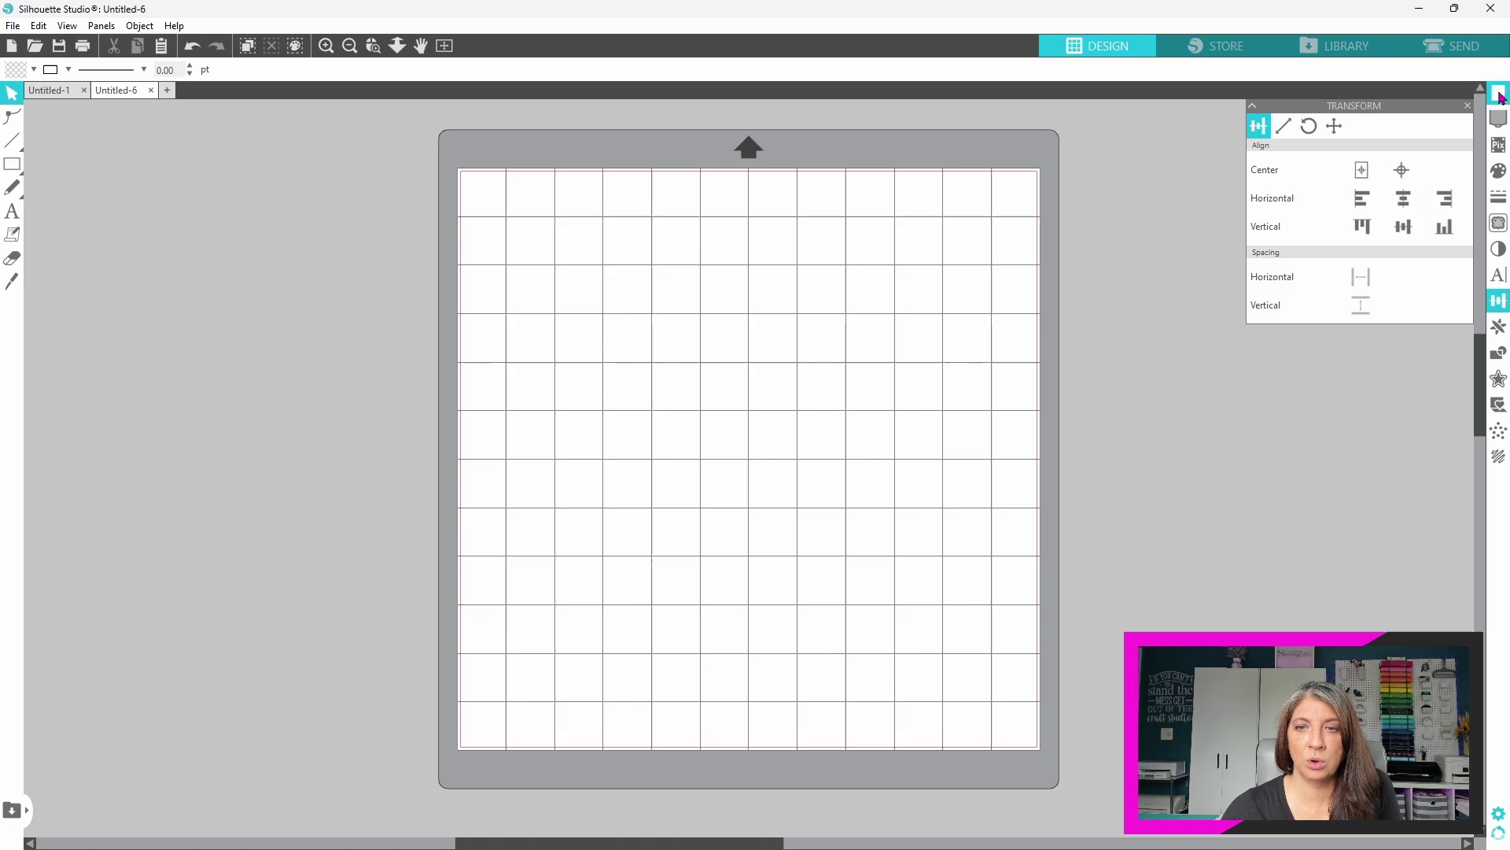
click(1499, 94)
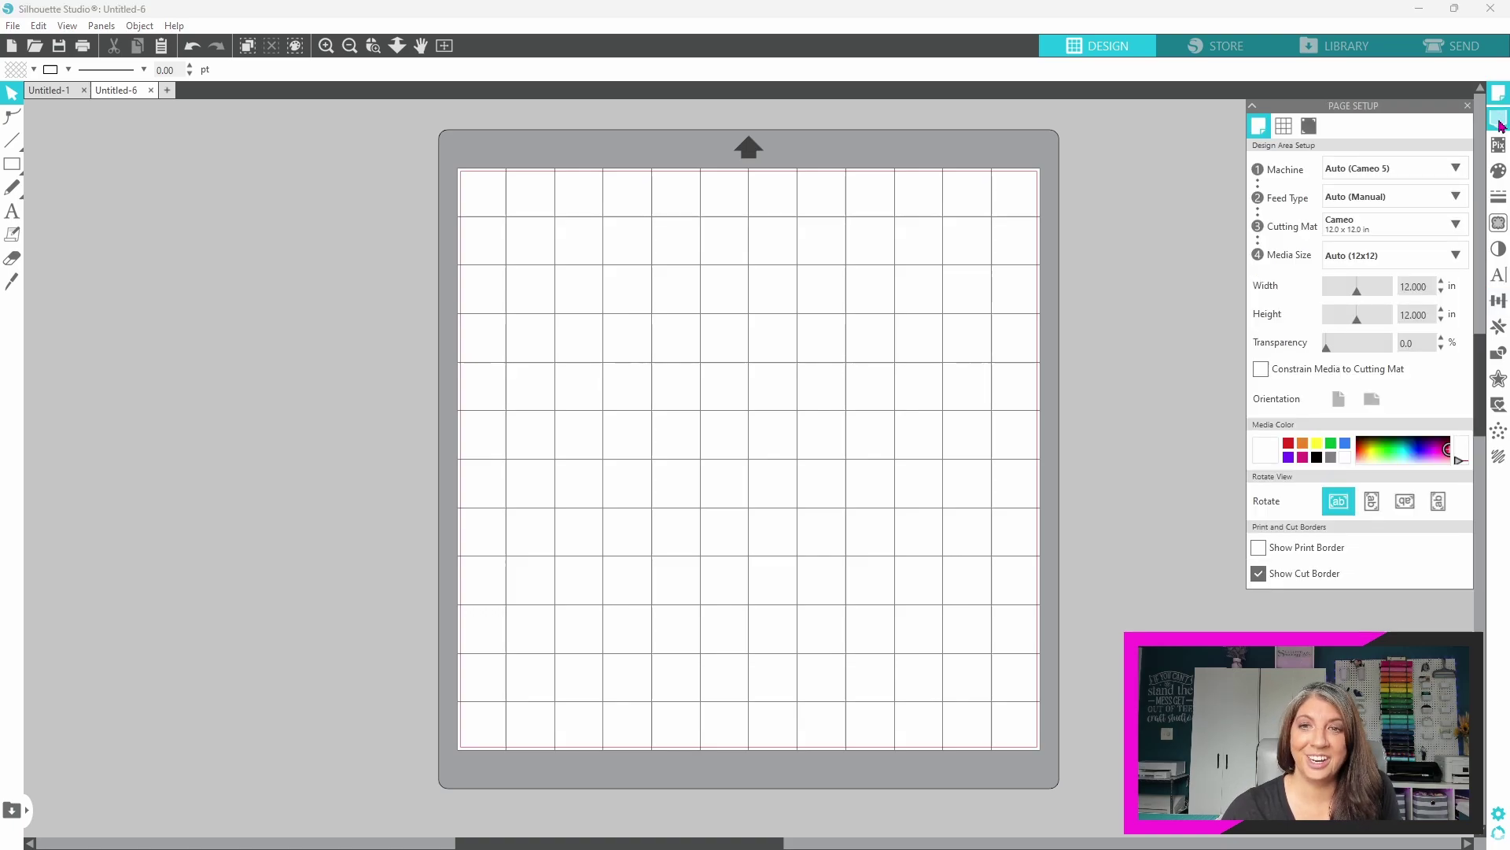
click(1499, 120)
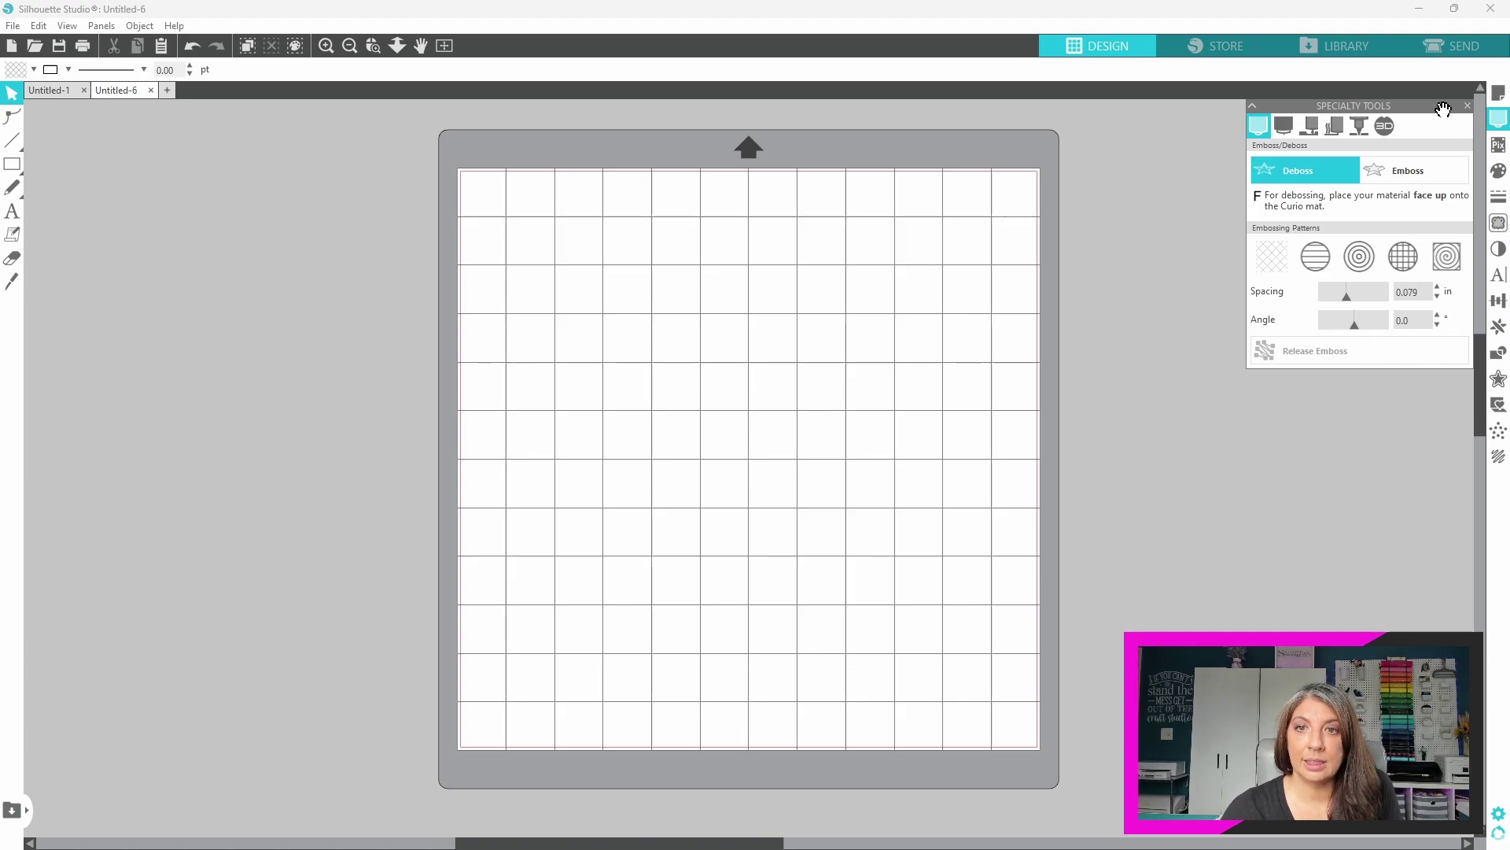
drag(1444, 109, 398, 111)
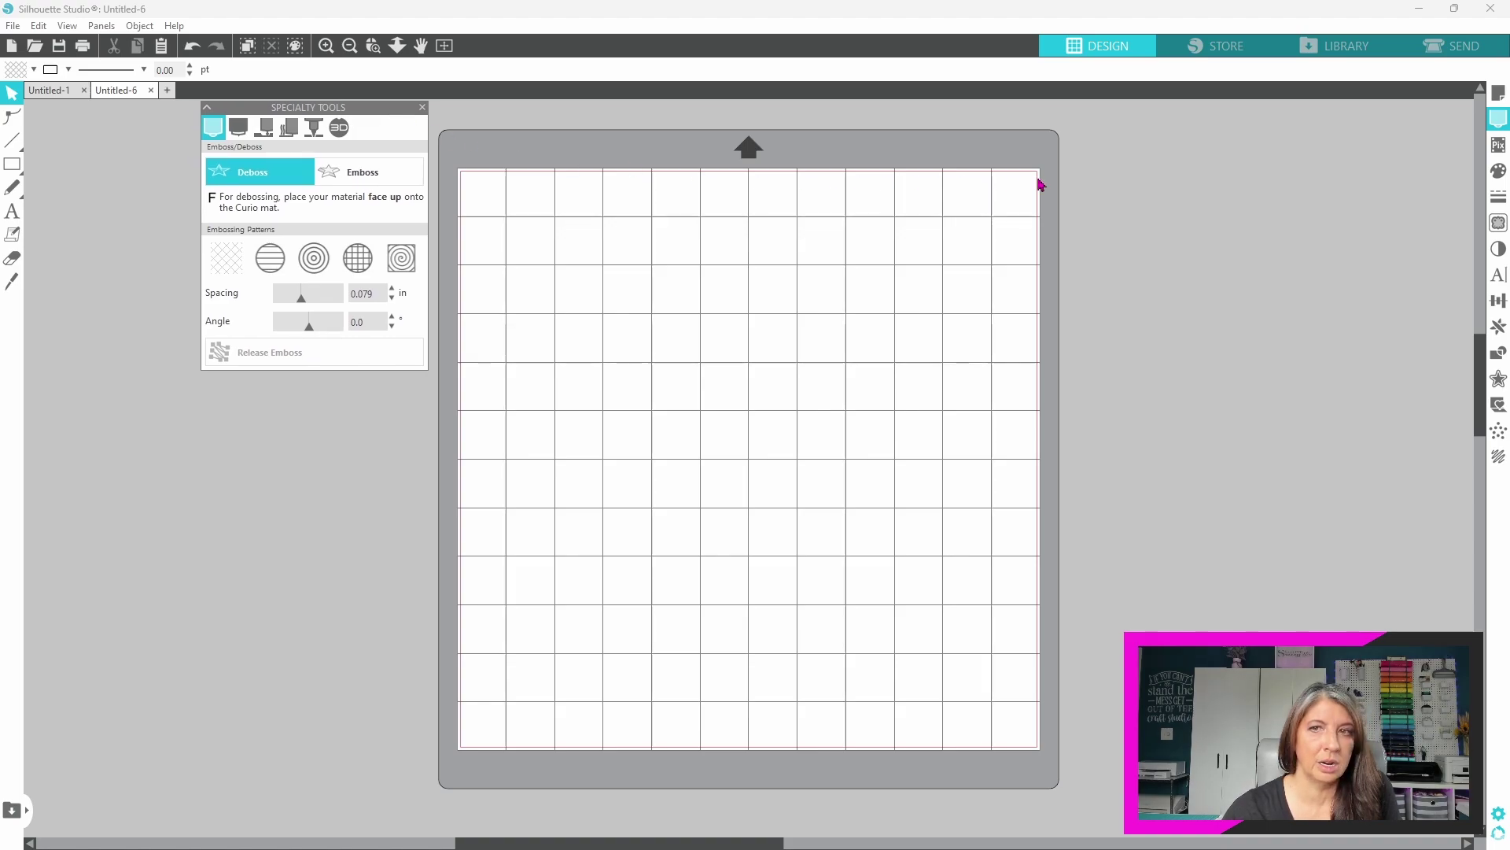
Step: Stack the Transform panel under Specialty Tools and move Fill over the mat's right edge
click(1499, 145)
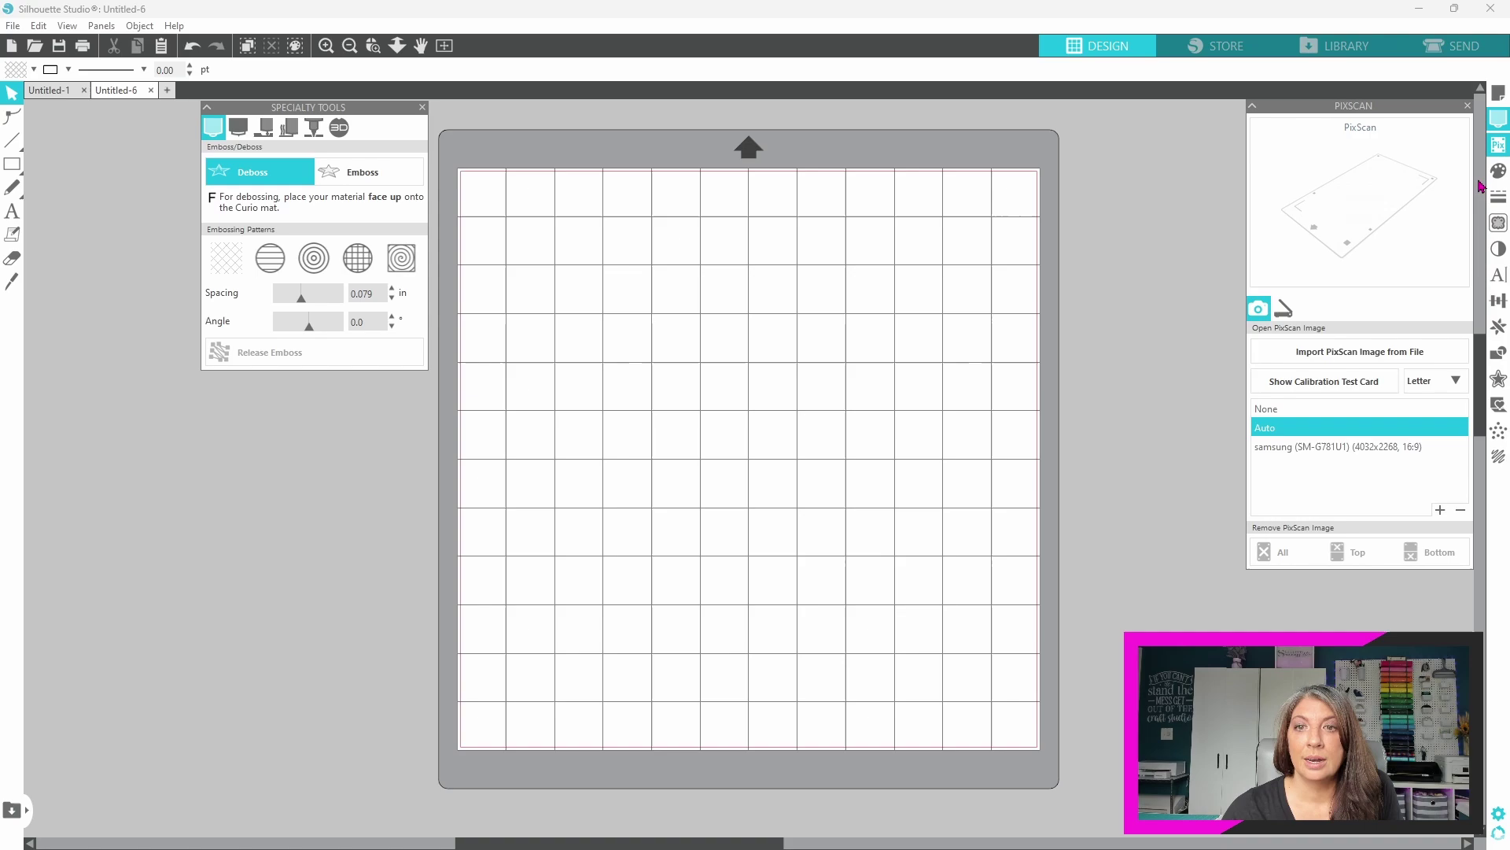
click(1497, 177)
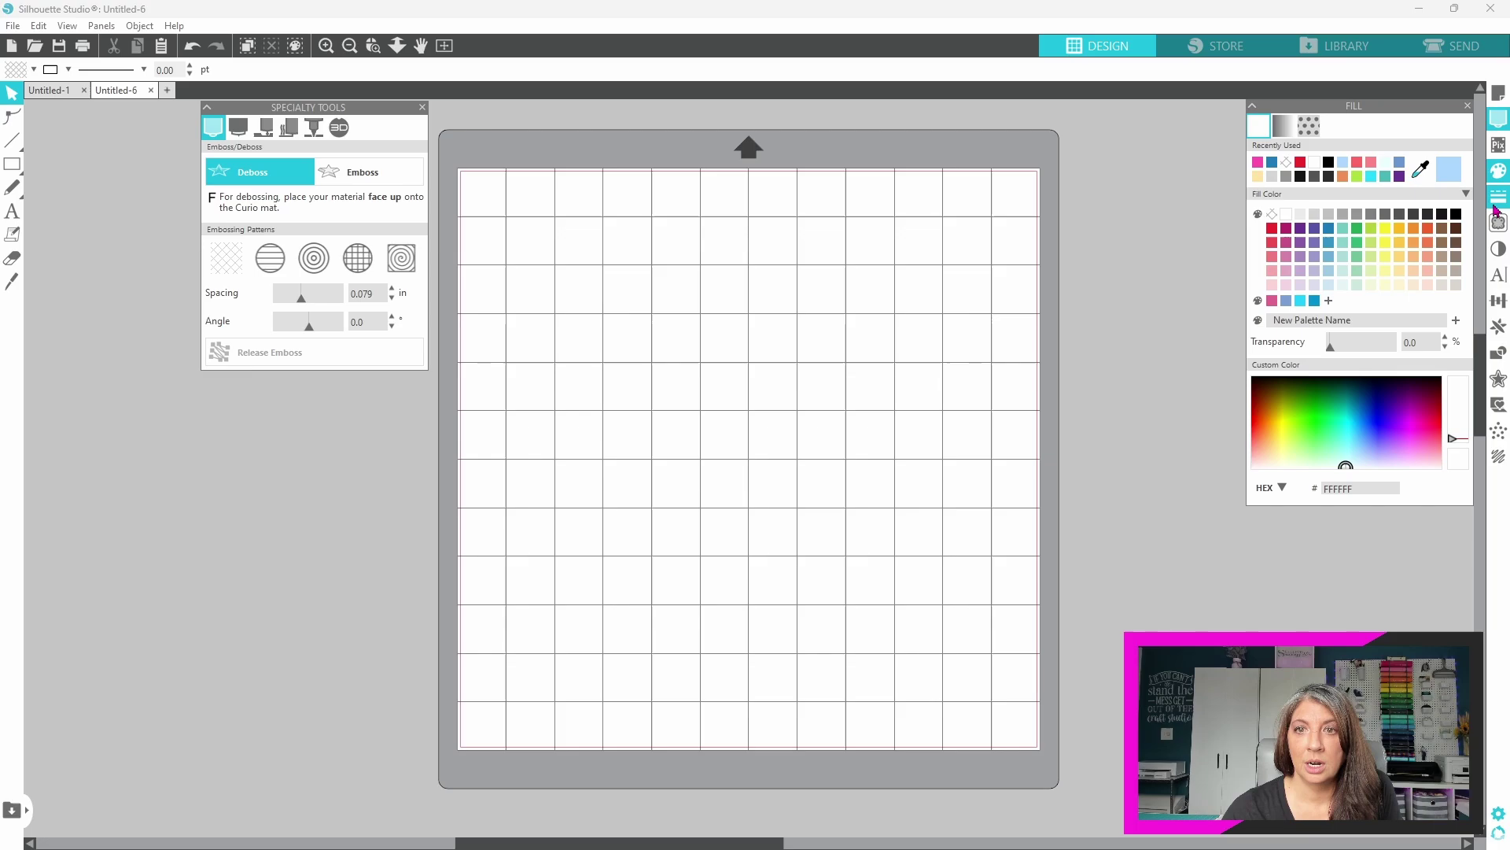
click(1498, 197)
click(1501, 252)
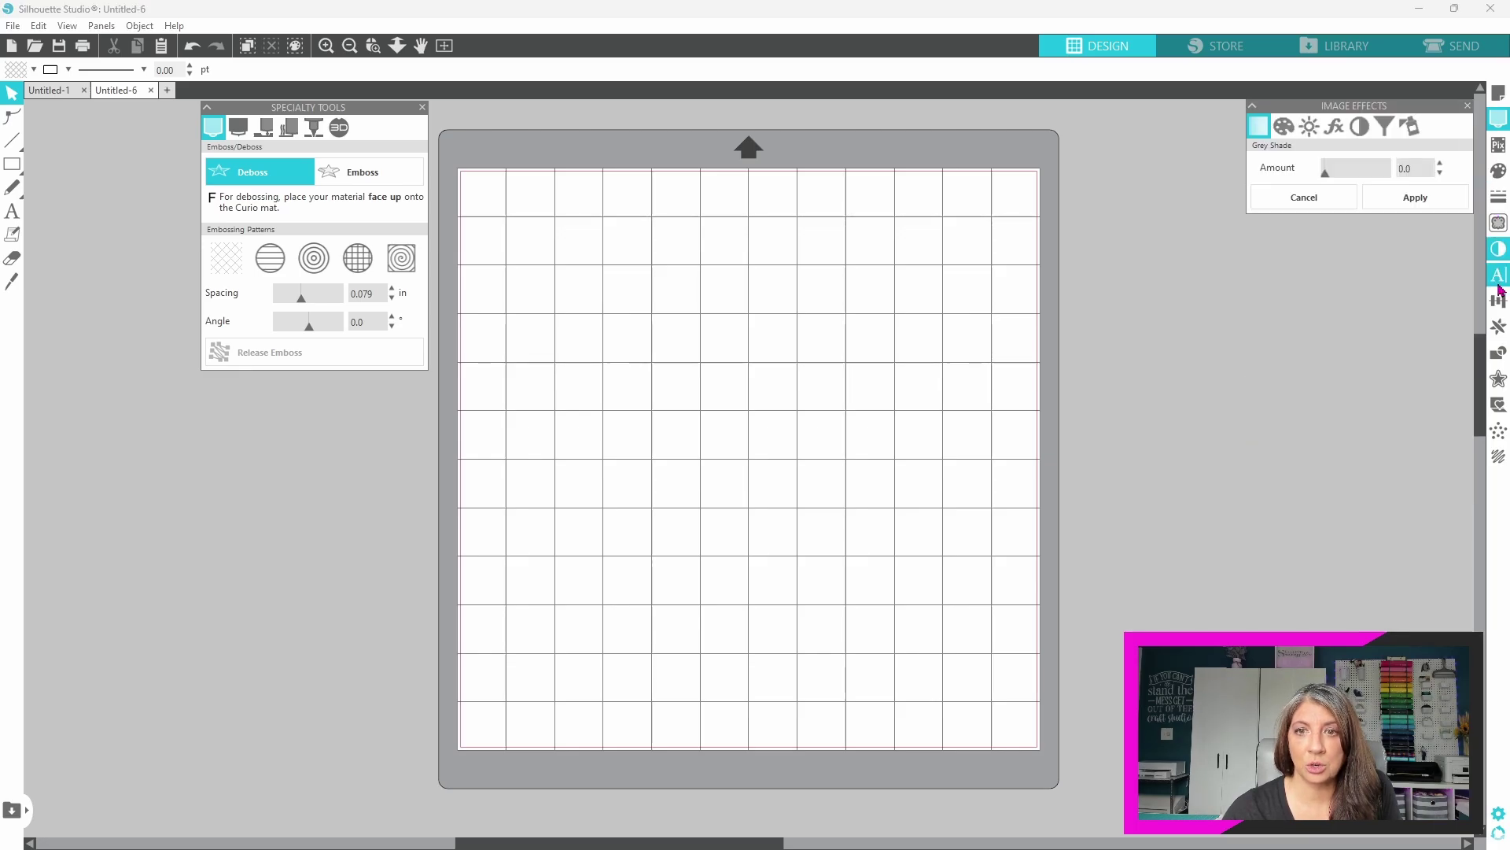
click(1498, 275)
click(1498, 299)
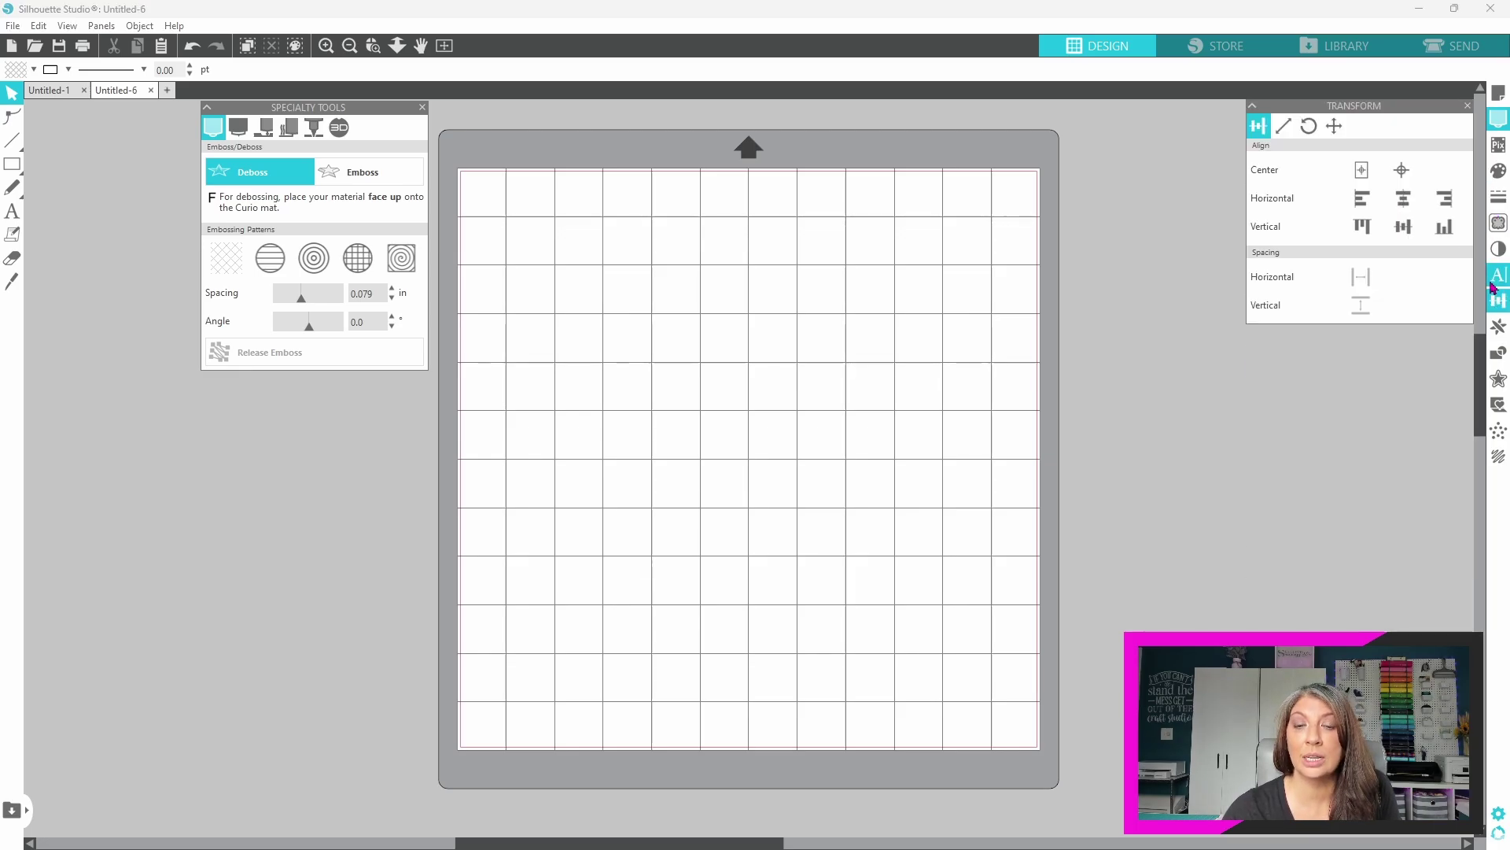
drag(1418, 110, 373, 412)
click(1498, 170)
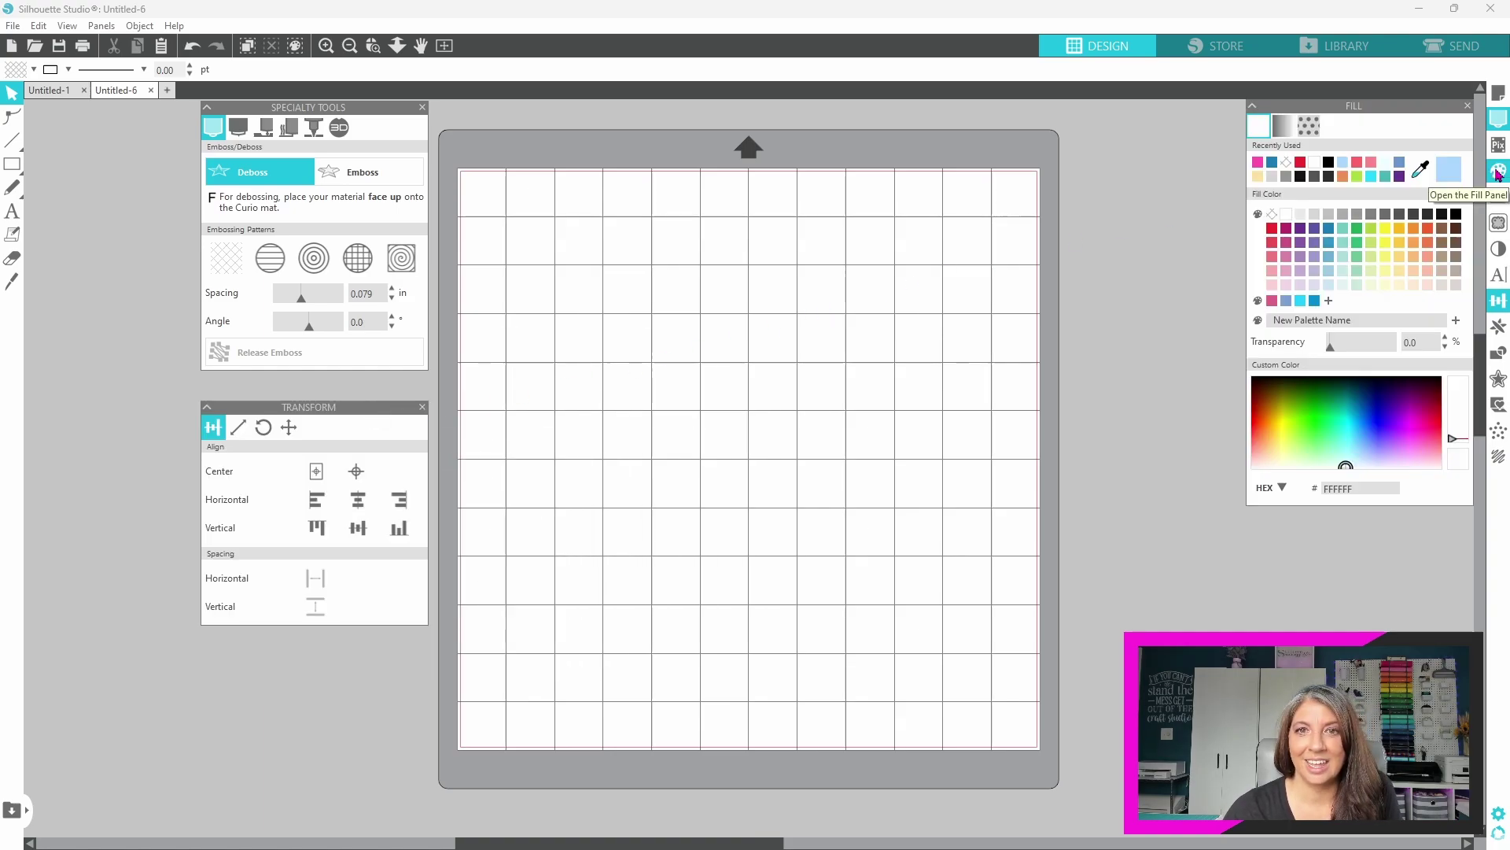
drag(1410, 108, 1181, 111)
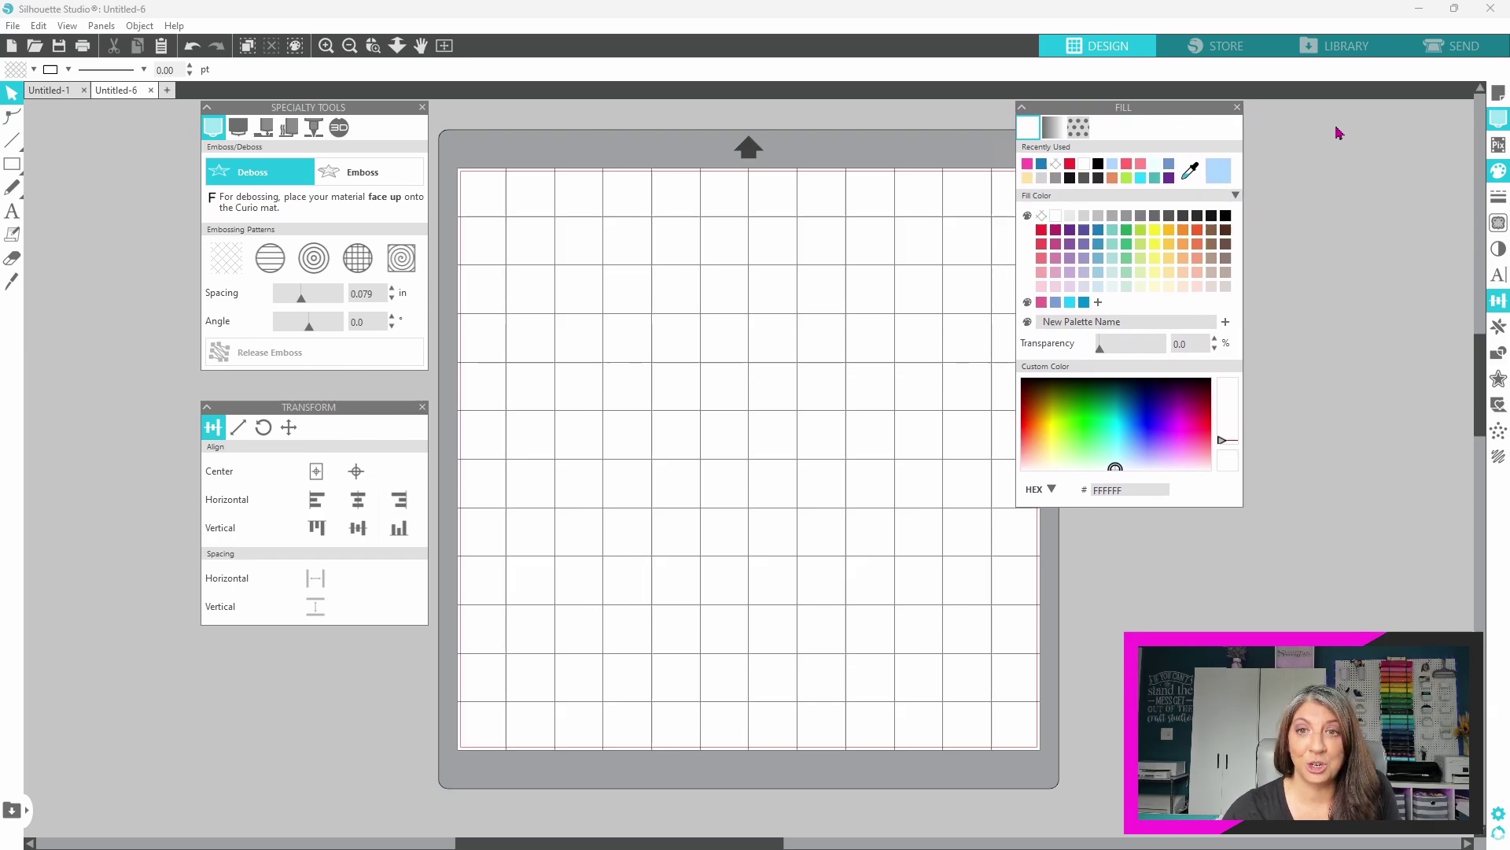
Step: Add Trace beside Fill, then close the Specialty Tools, Transform, Fill and Trace panels
click(1499, 230)
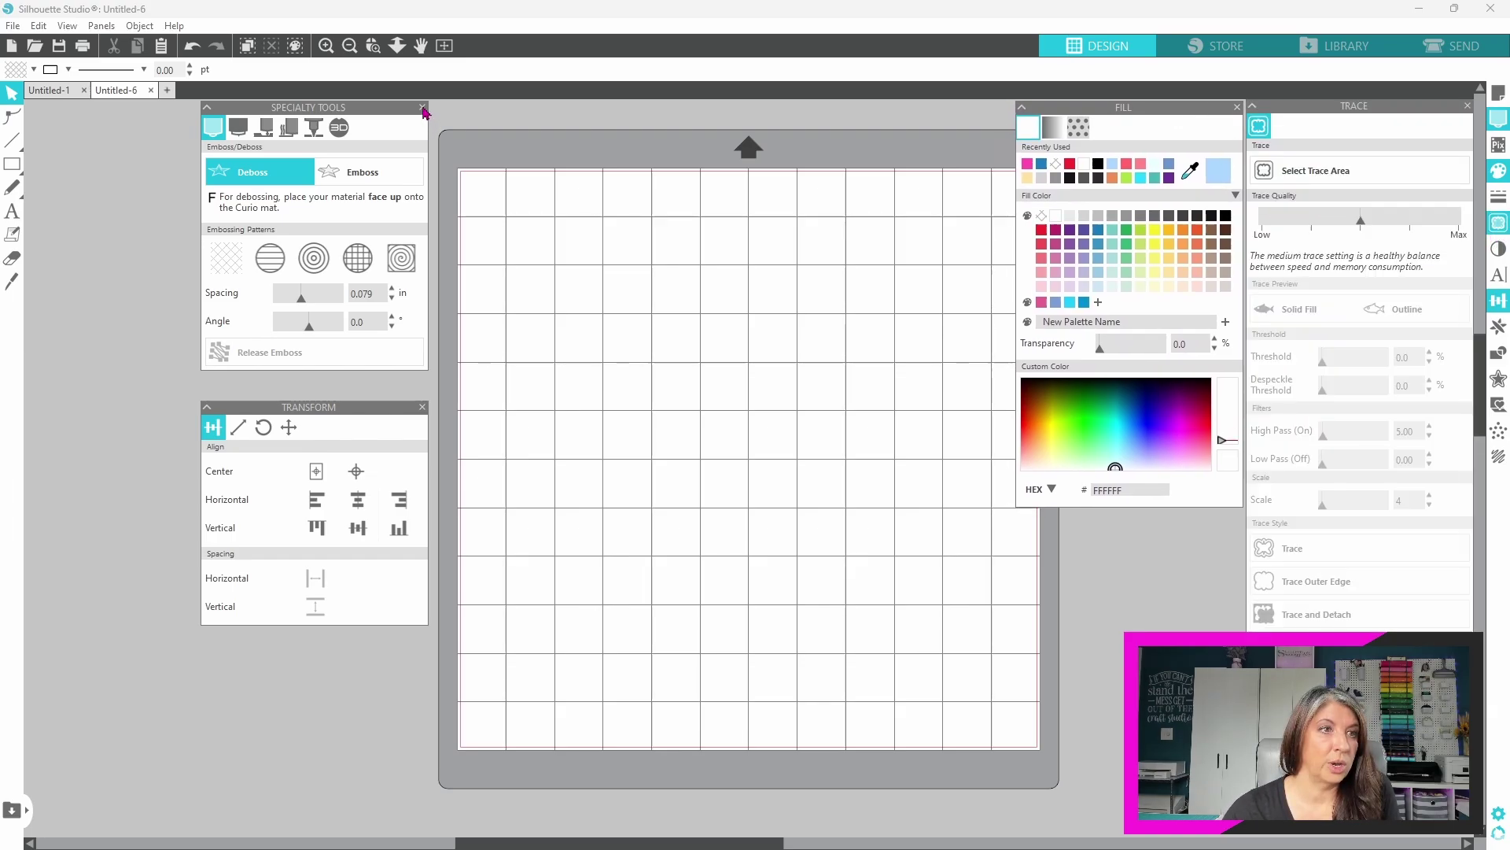
click(422, 108)
click(423, 407)
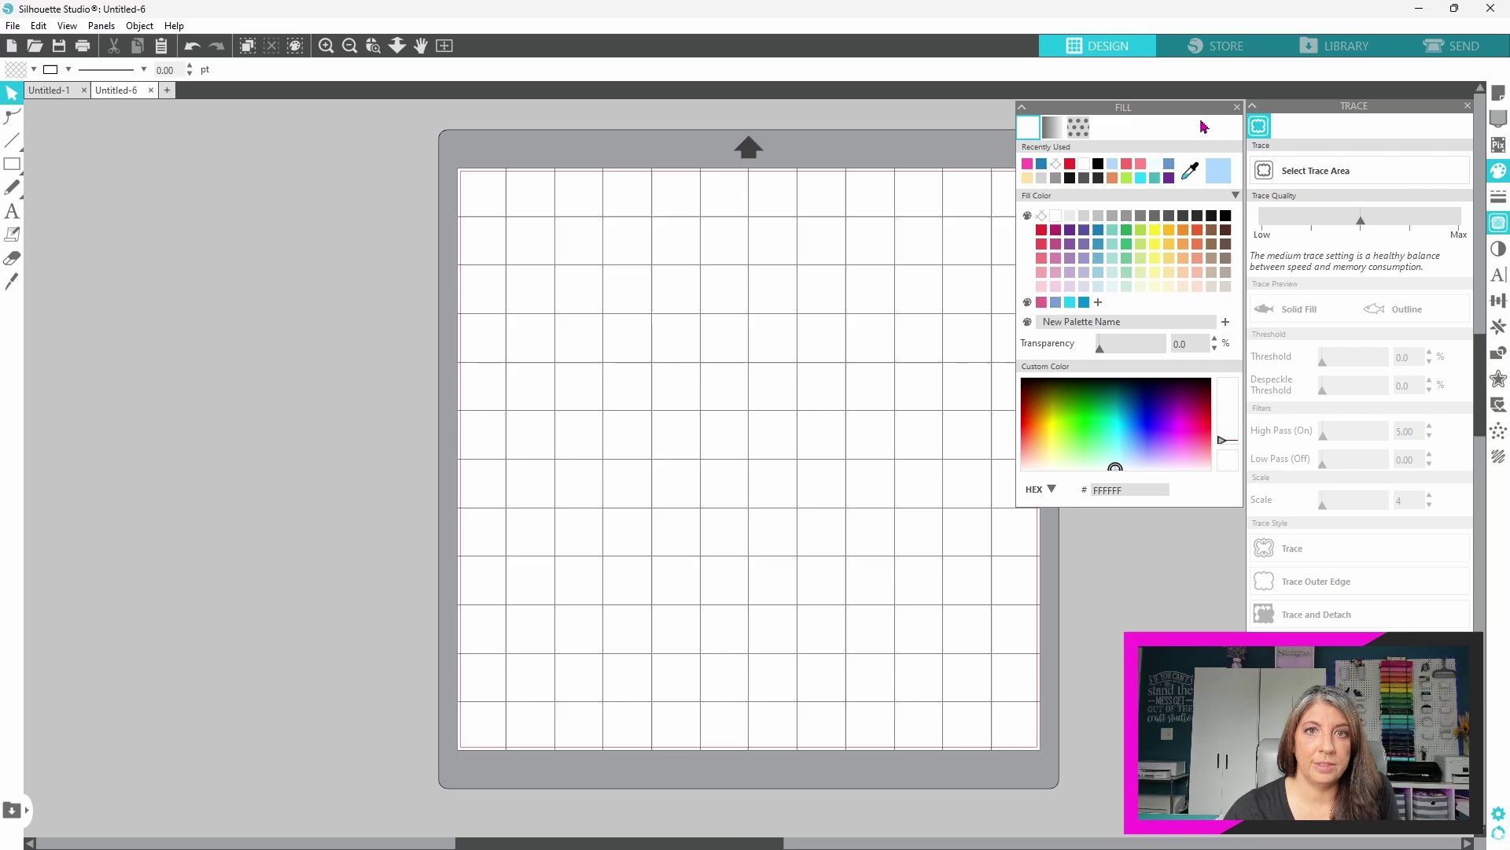
click(1239, 109)
Step: Set the Defaults Panel Mode preference to Multiple Panel Mode
click(1501, 818)
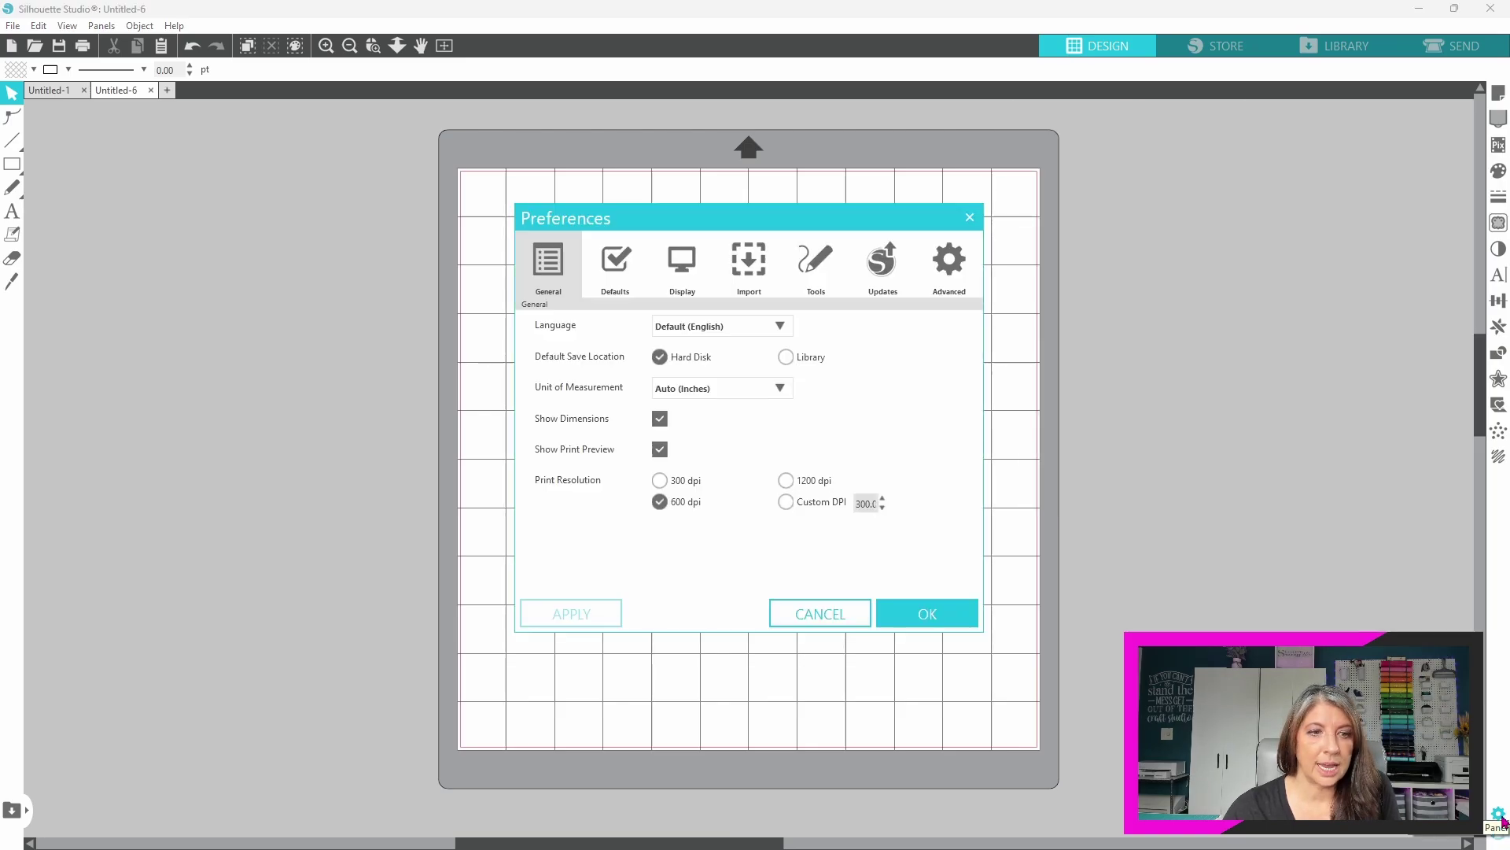
click(615, 263)
click(723, 576)
click(758, 631)
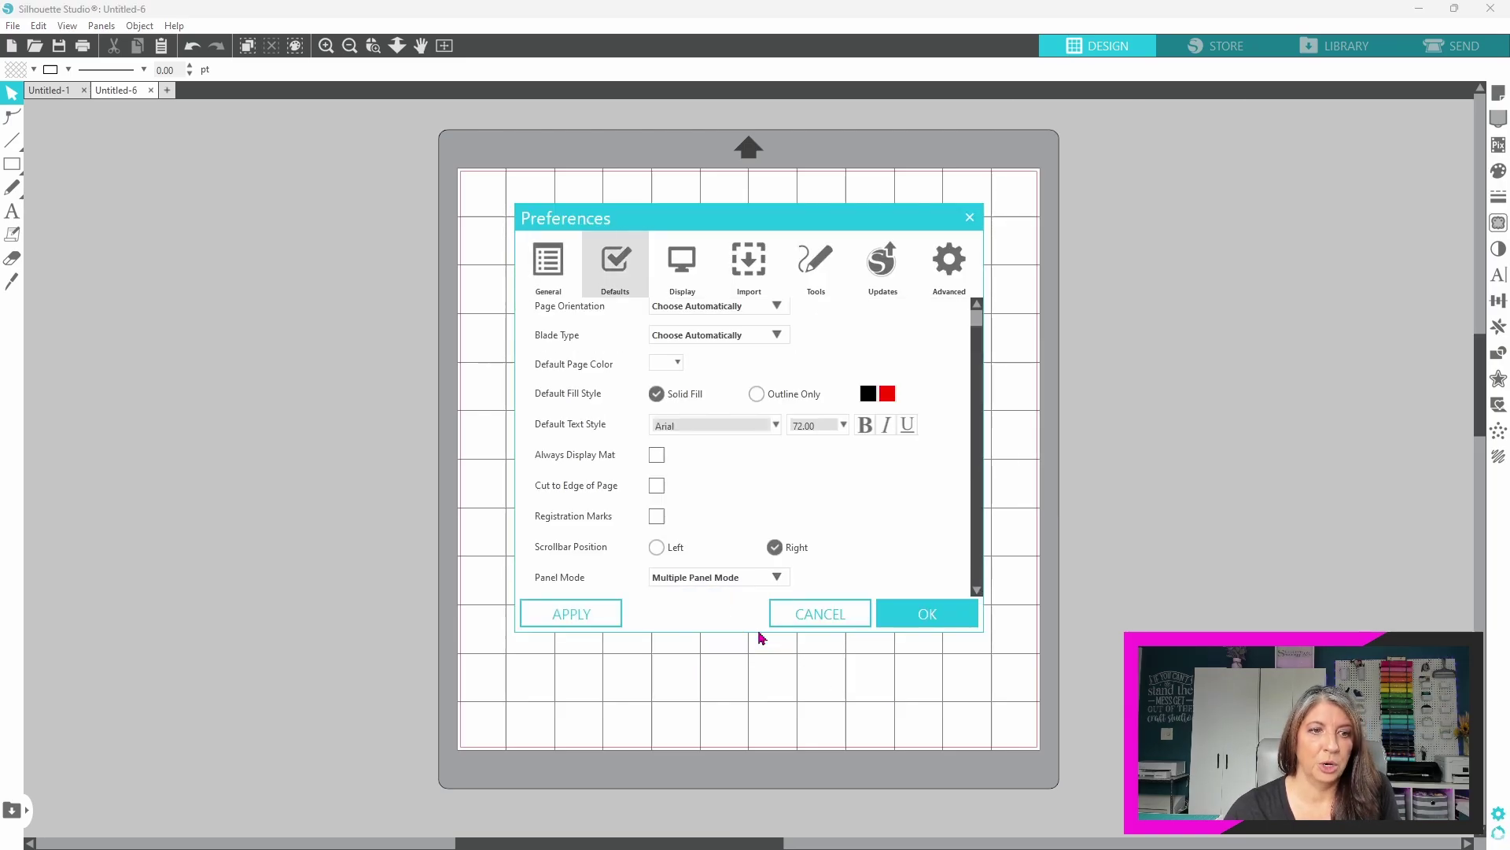
click(821, 613)
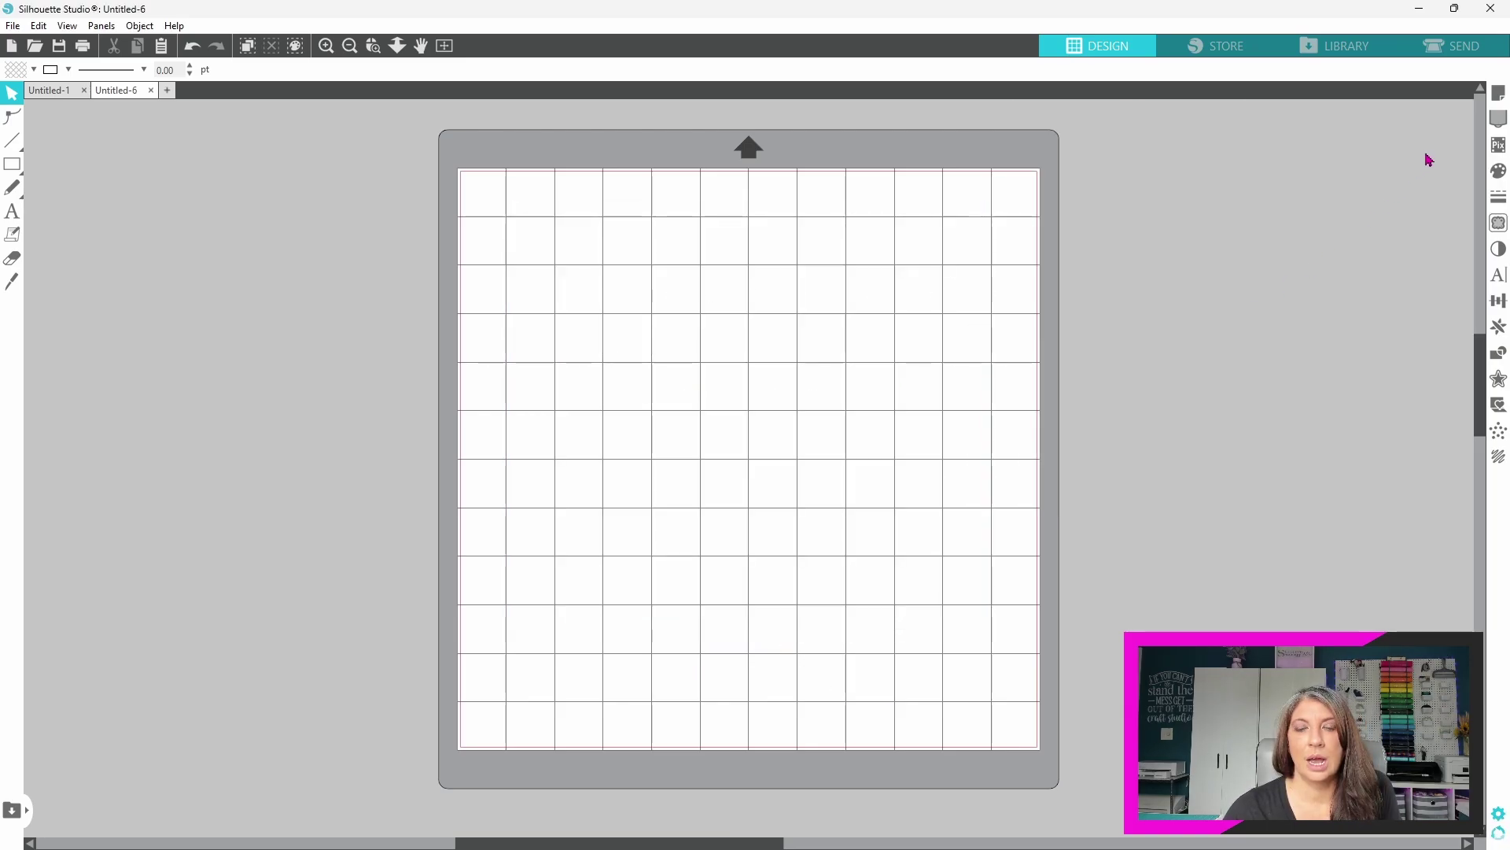
Step: Open Page Setup, Specialty Tools, PixScan, Image Effects, Transform and Replicate panels together
click(1498, 94)
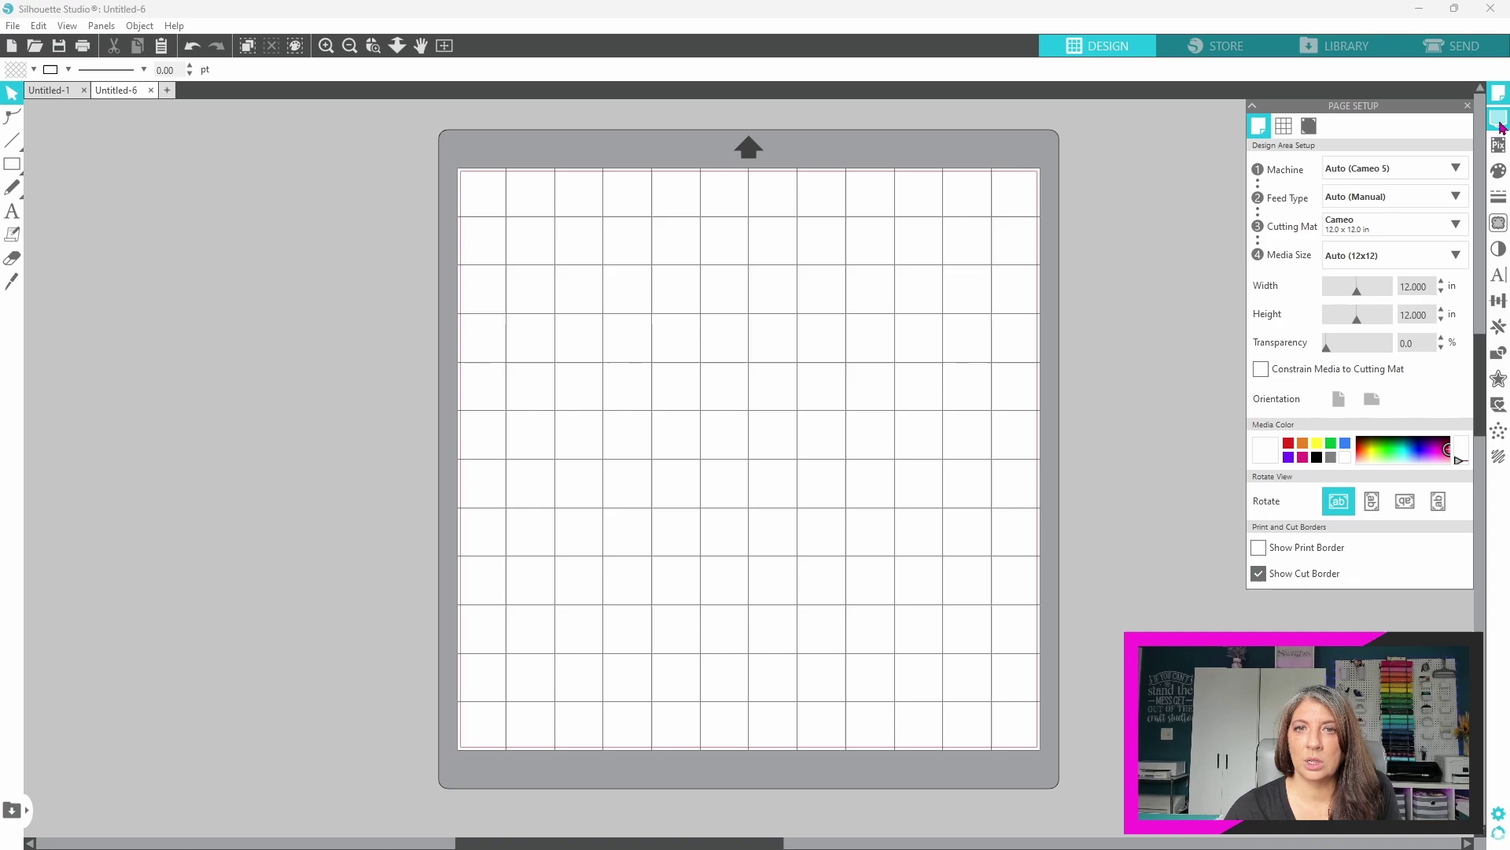
click(1499, 120)
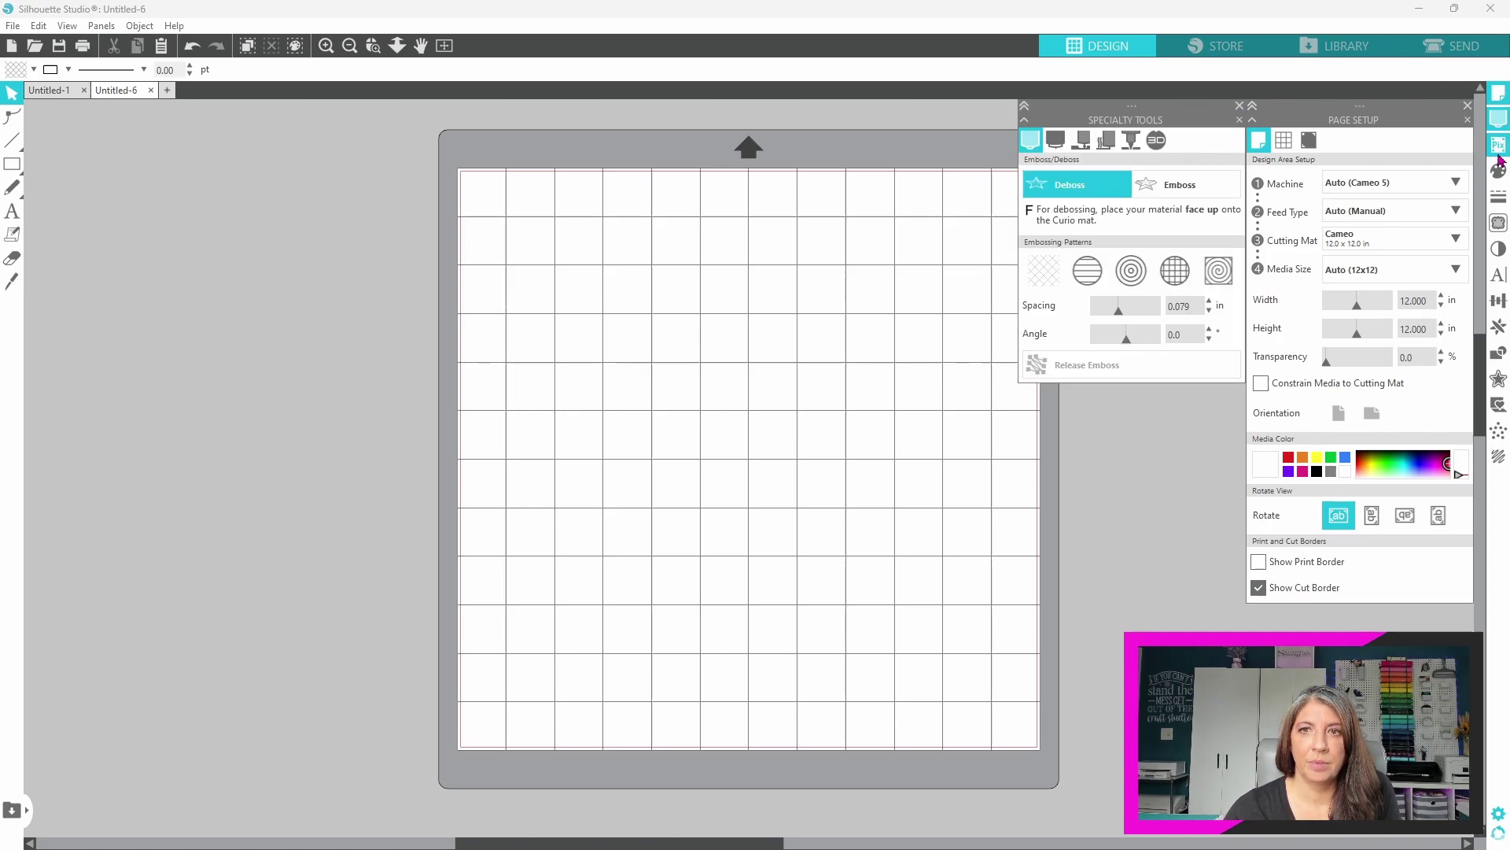
click(1499, 145)
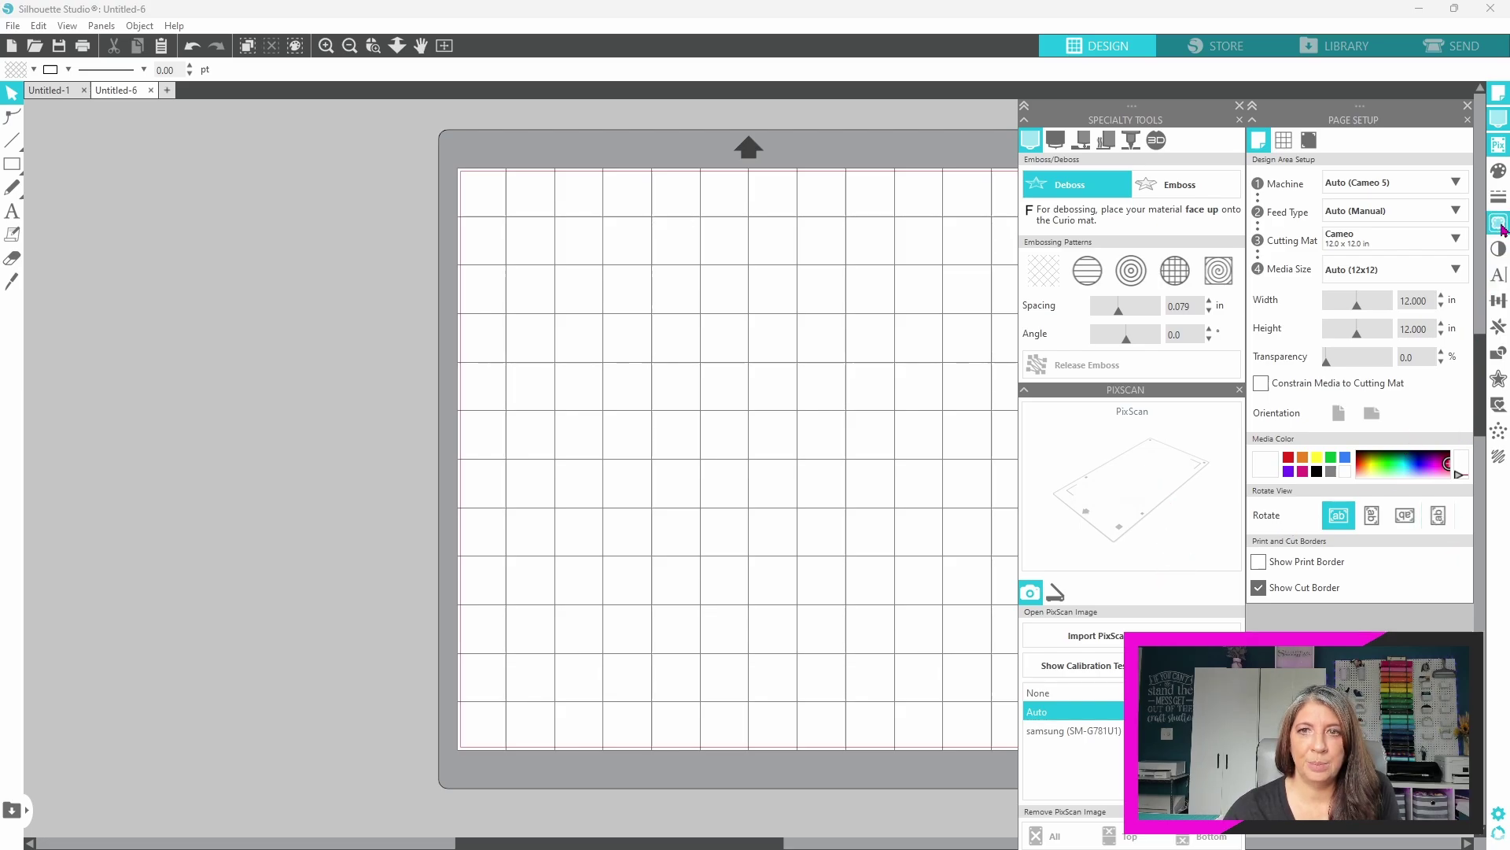
click(1500, 251)
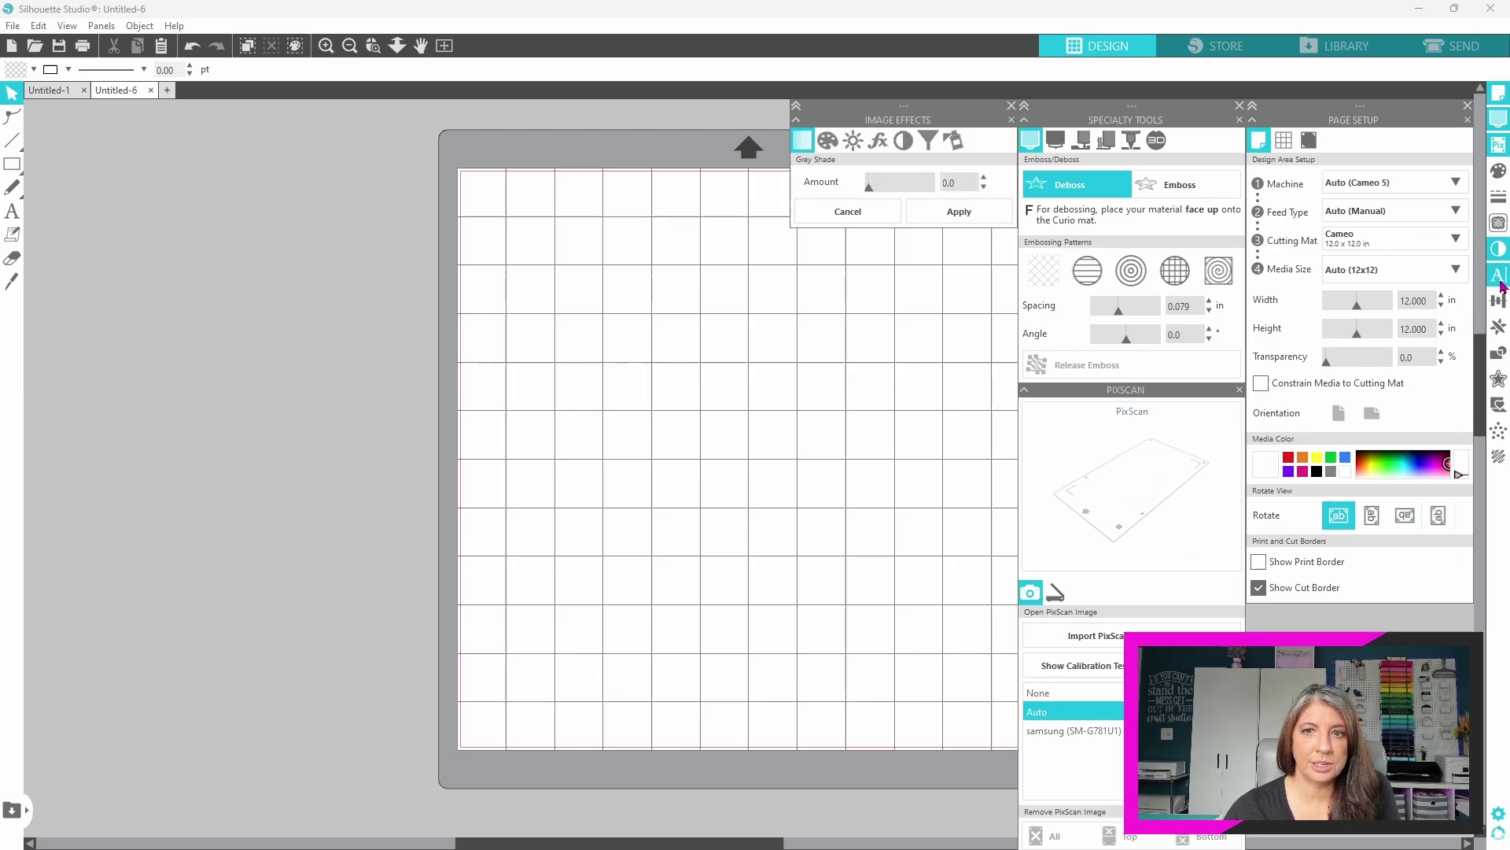
click(1500, 302)
click(1501, 331)
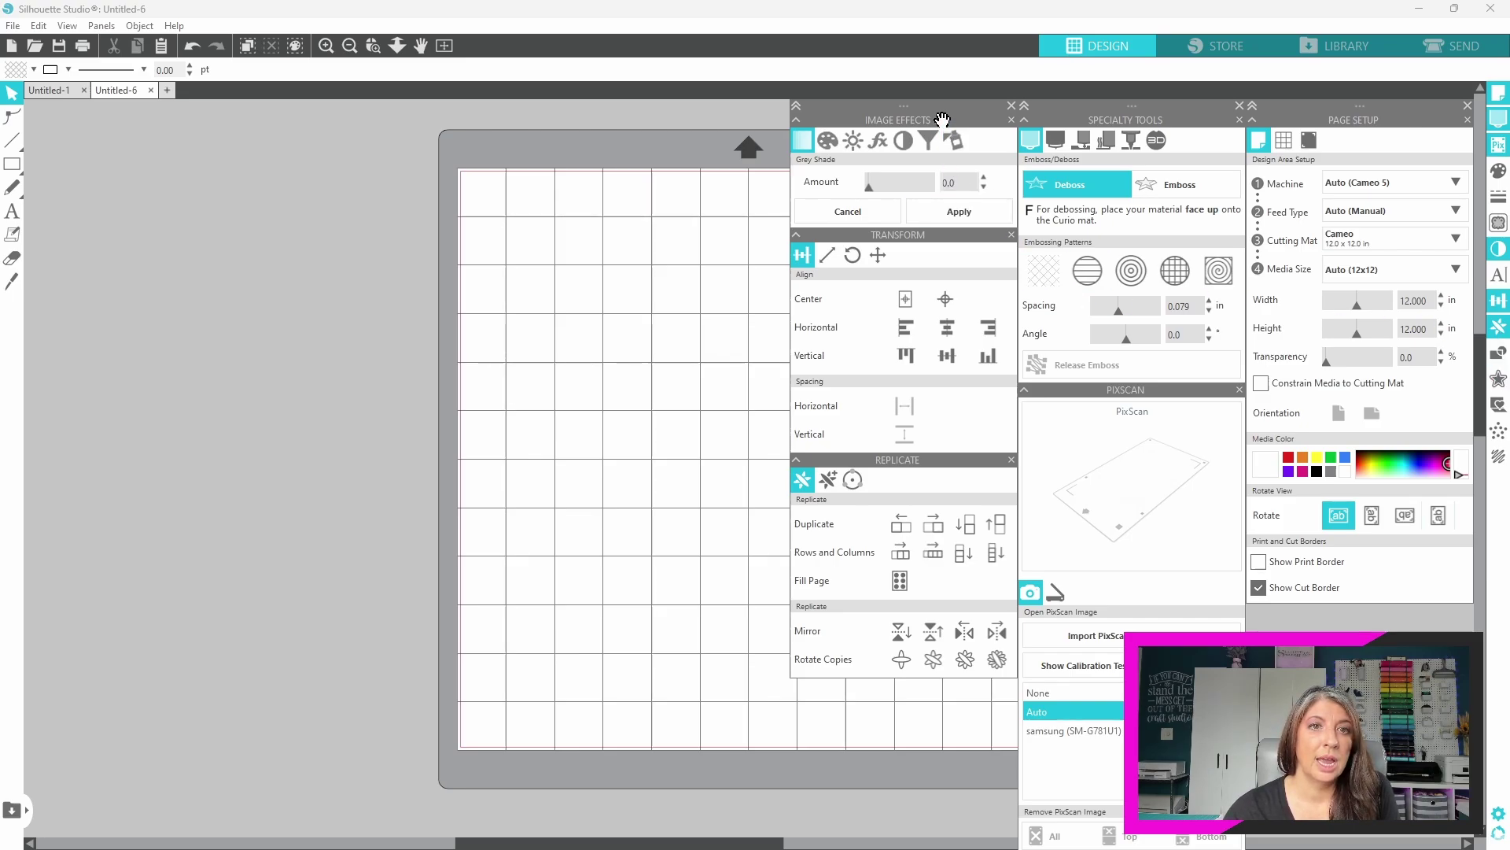
Step: Dock Image Effects and Transform on the left, then close every open panel
drag(943, 116, 352, 118)
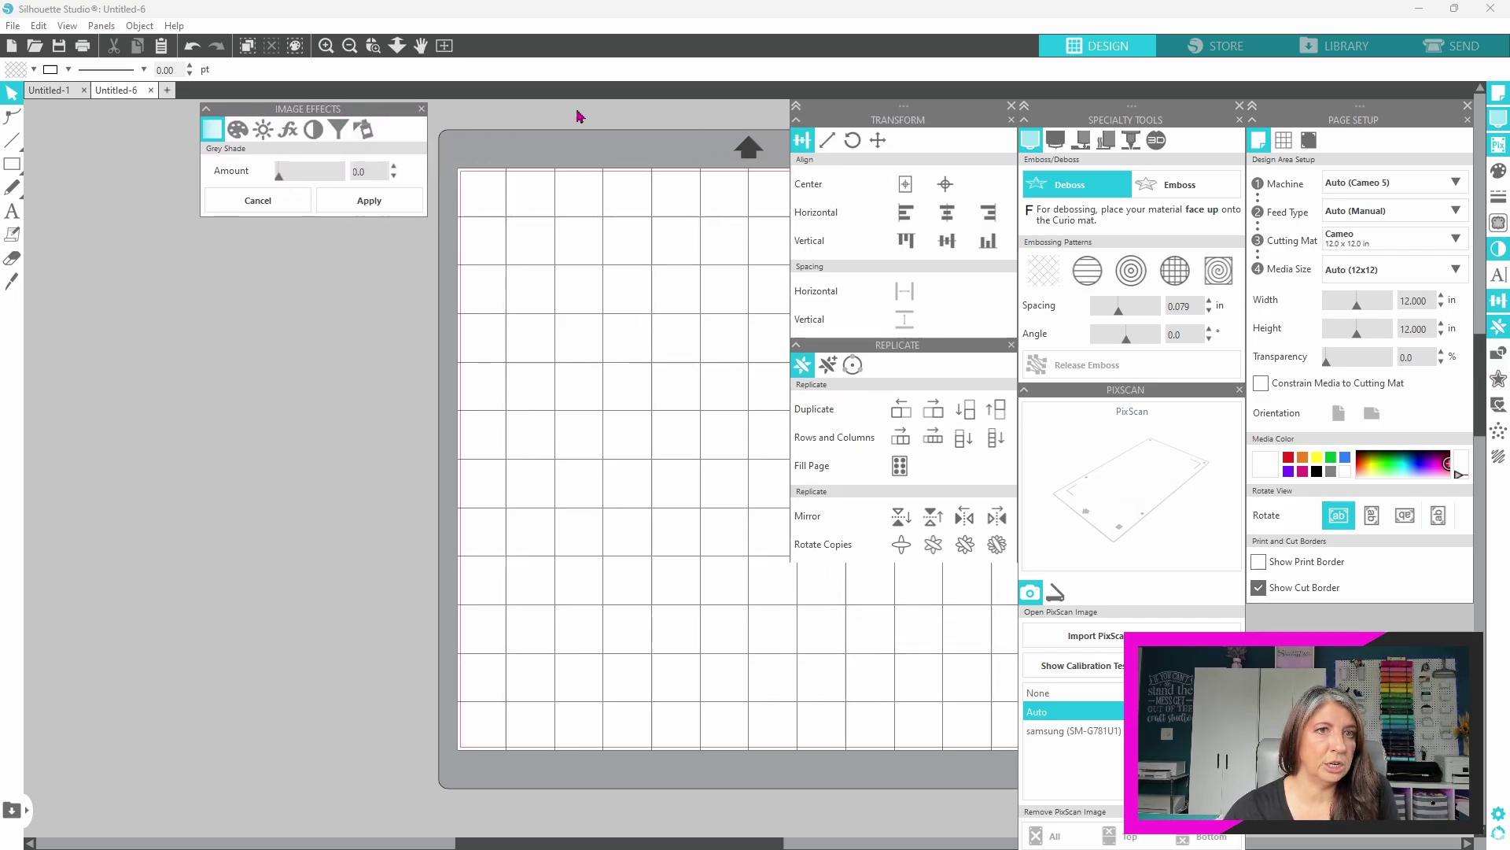
drag(847, 104, 246, 240)
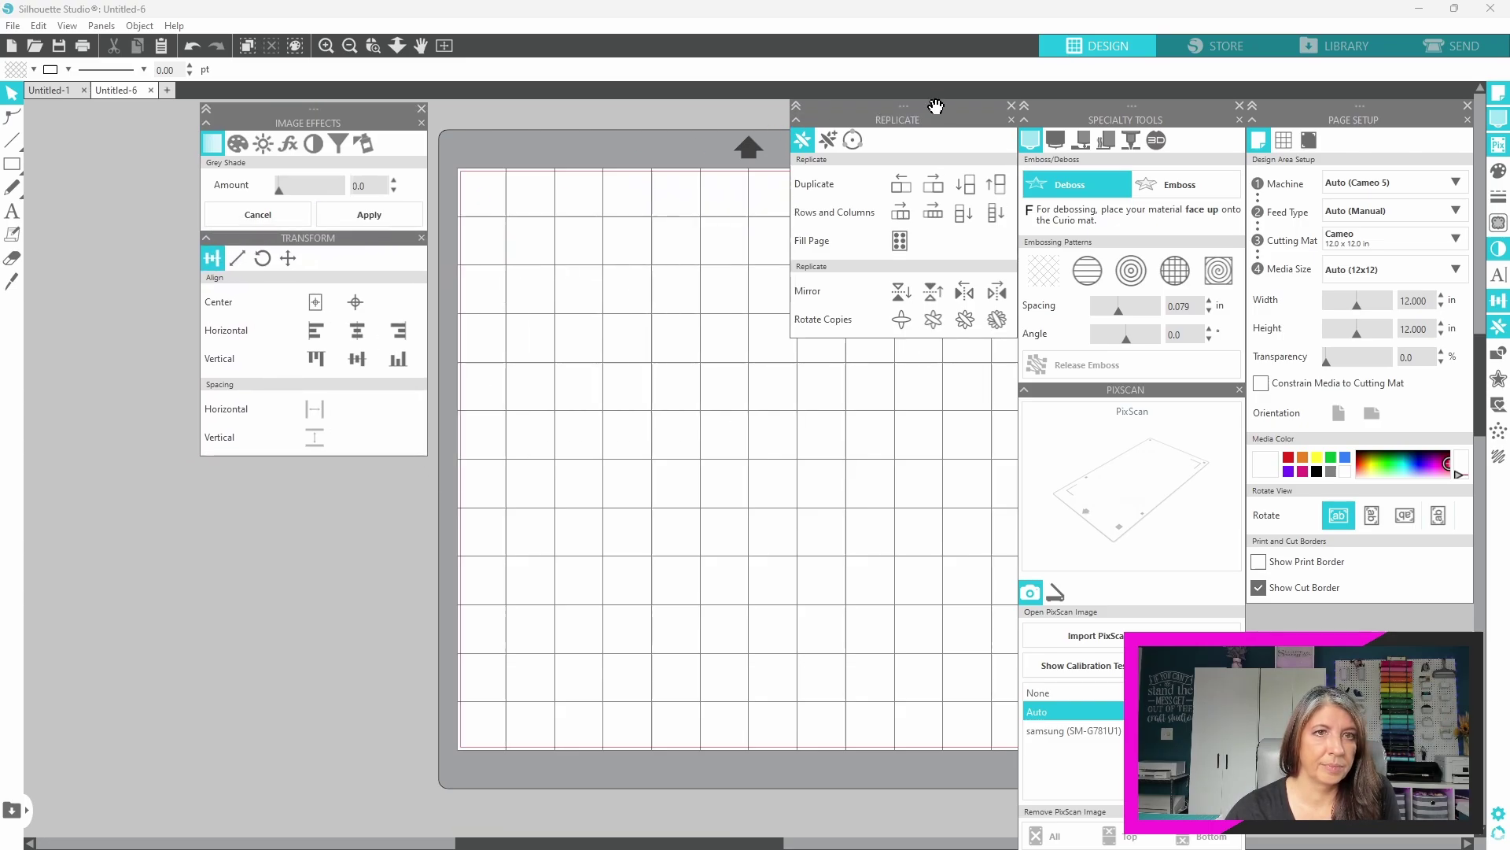
mouse_move(936, 112)
mouse_down()
mouse_move(635, 307)
mouse_move(612, 343)
mouse_move(669, 320)
mouse_move(789, 343)
mouse_move(831, 285)
mouse_move(791, 251)
mouse_move(805, 144)
mouse_move(717, 207)
mouse_move(840, 175)
mouse_move(934, 115)
mouse_up()
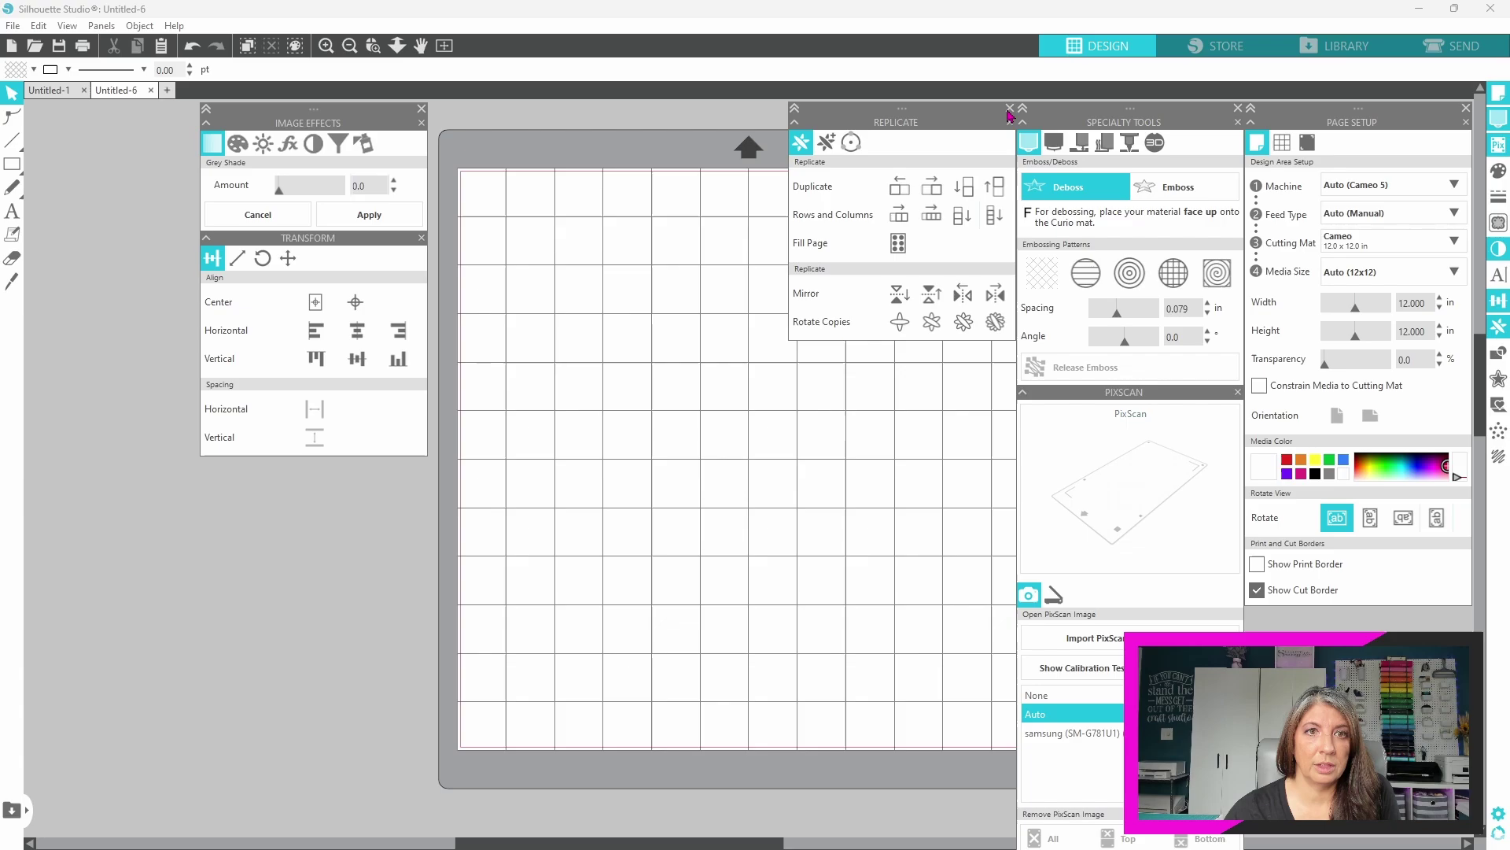
click(1010, 108)
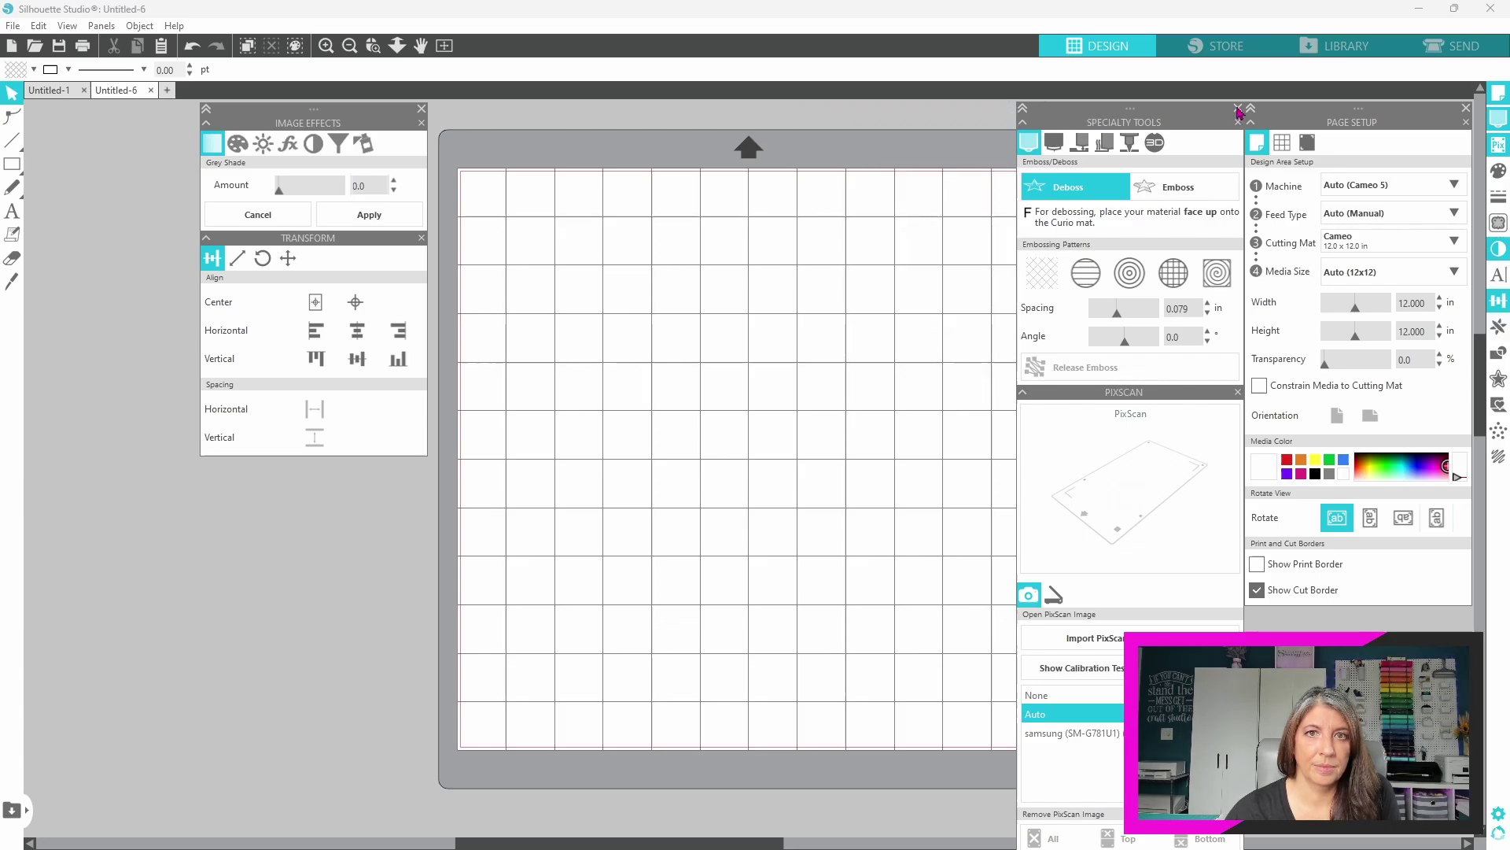
click(1238, 109)
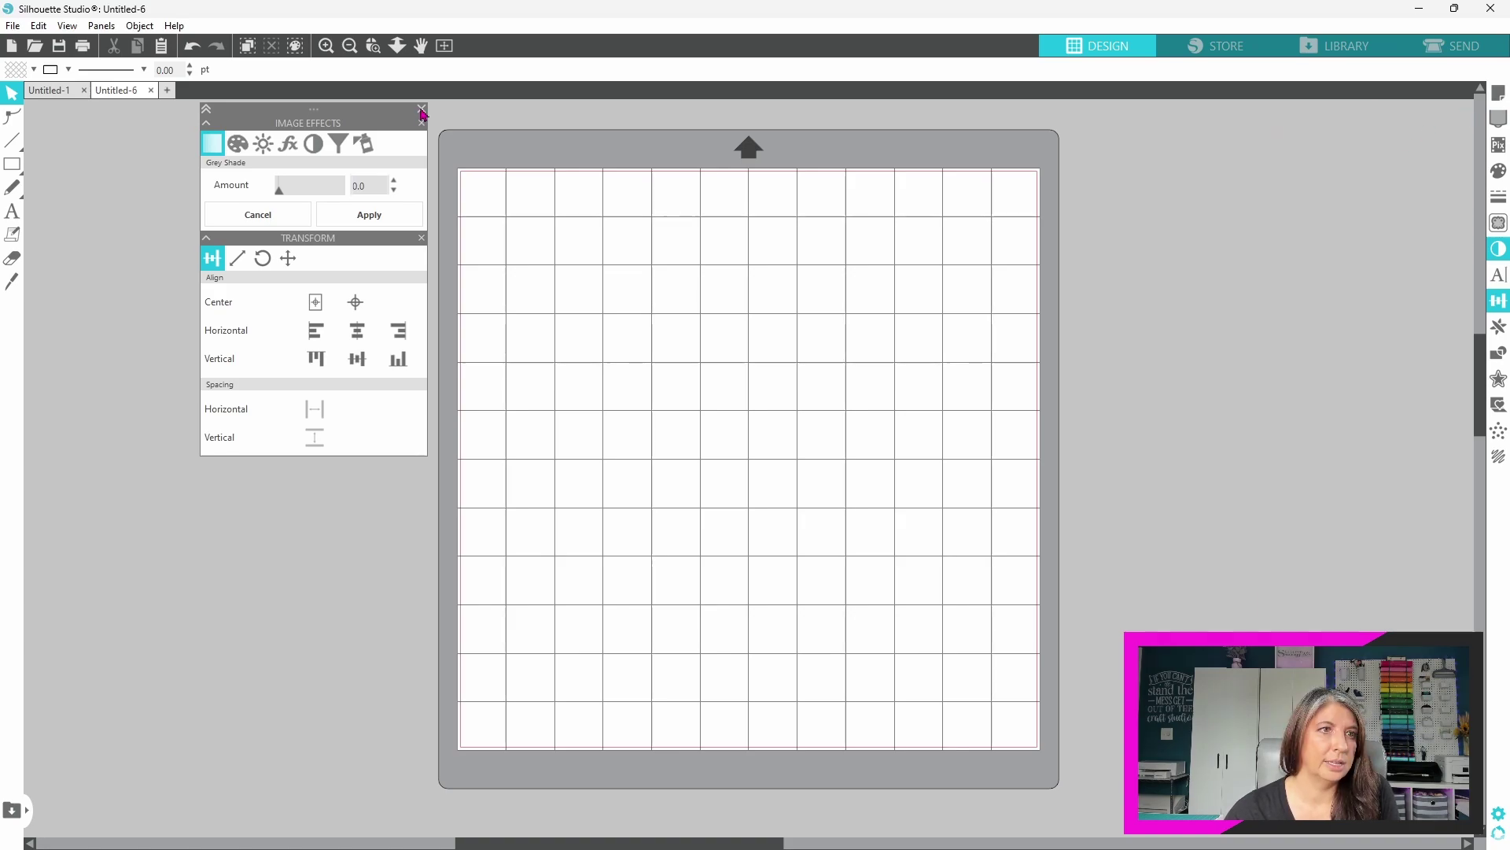
click(422, 110)
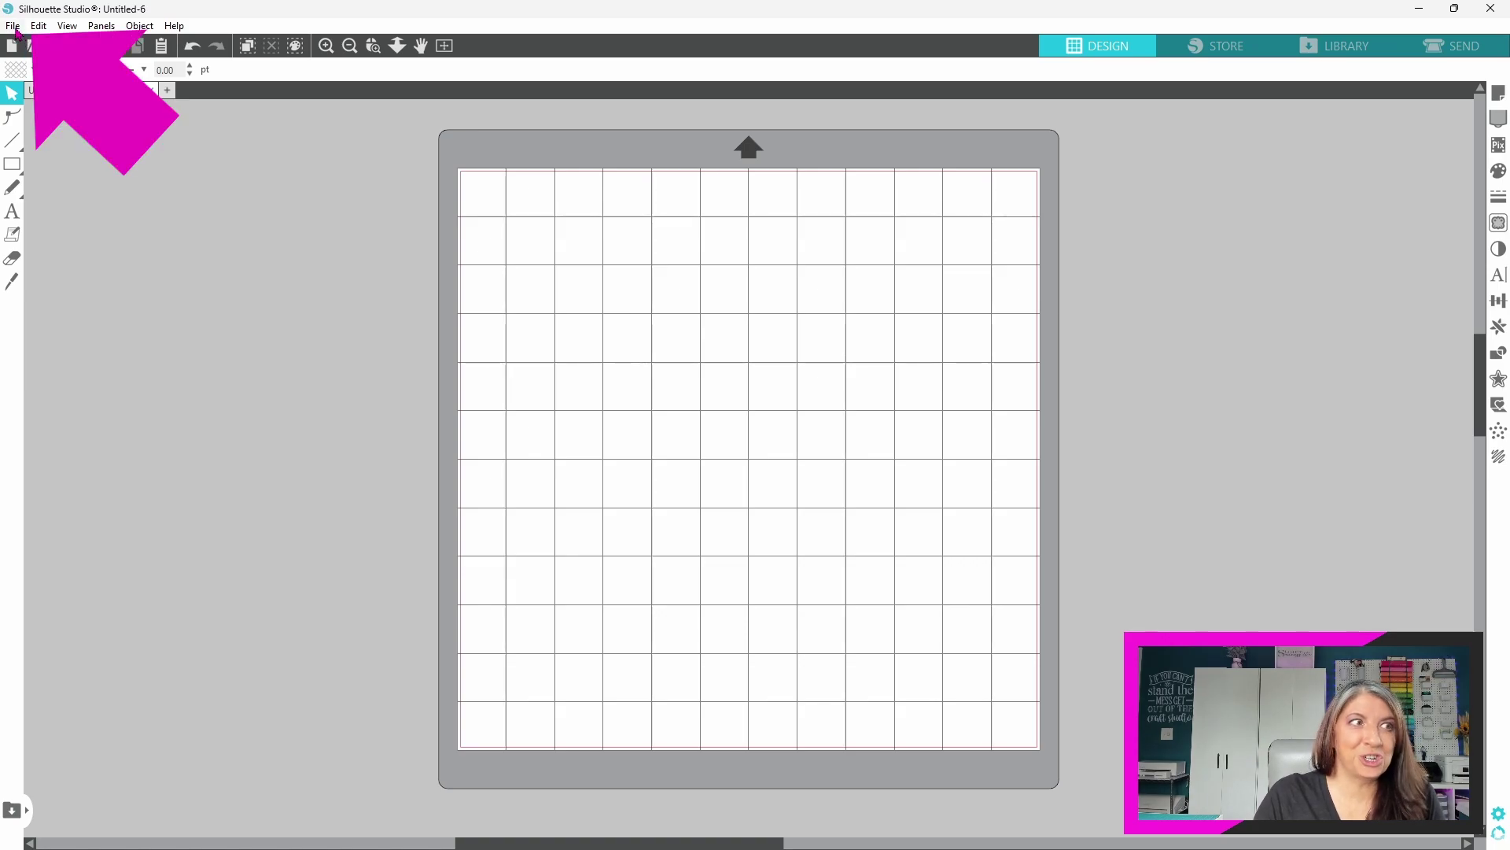
Step: Create a Card project in the New Project Wizard, producing Untitled-7 with a central fold
click(13, 26)
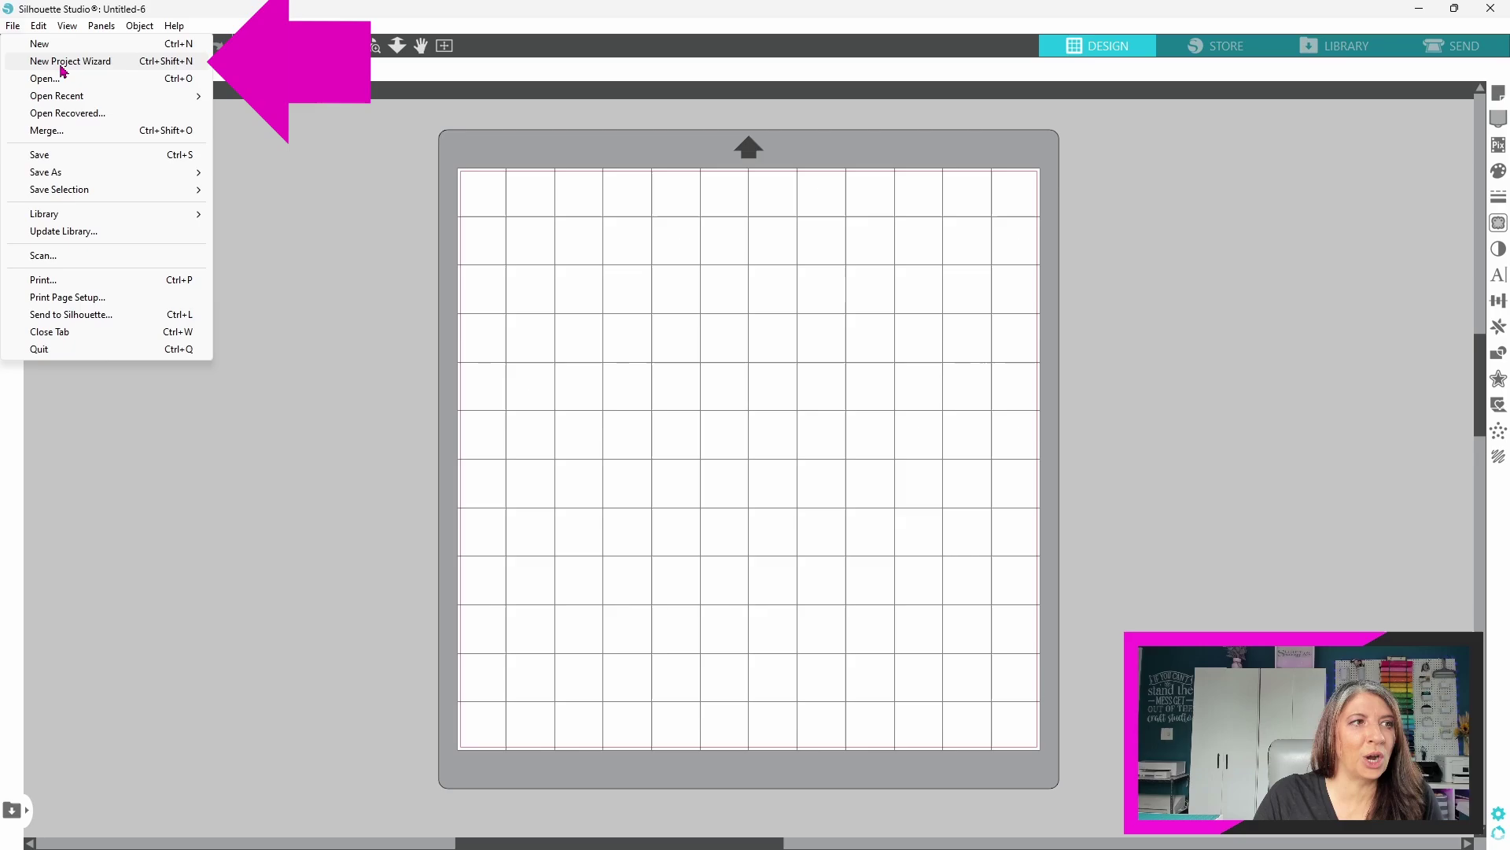
click(62, 69)
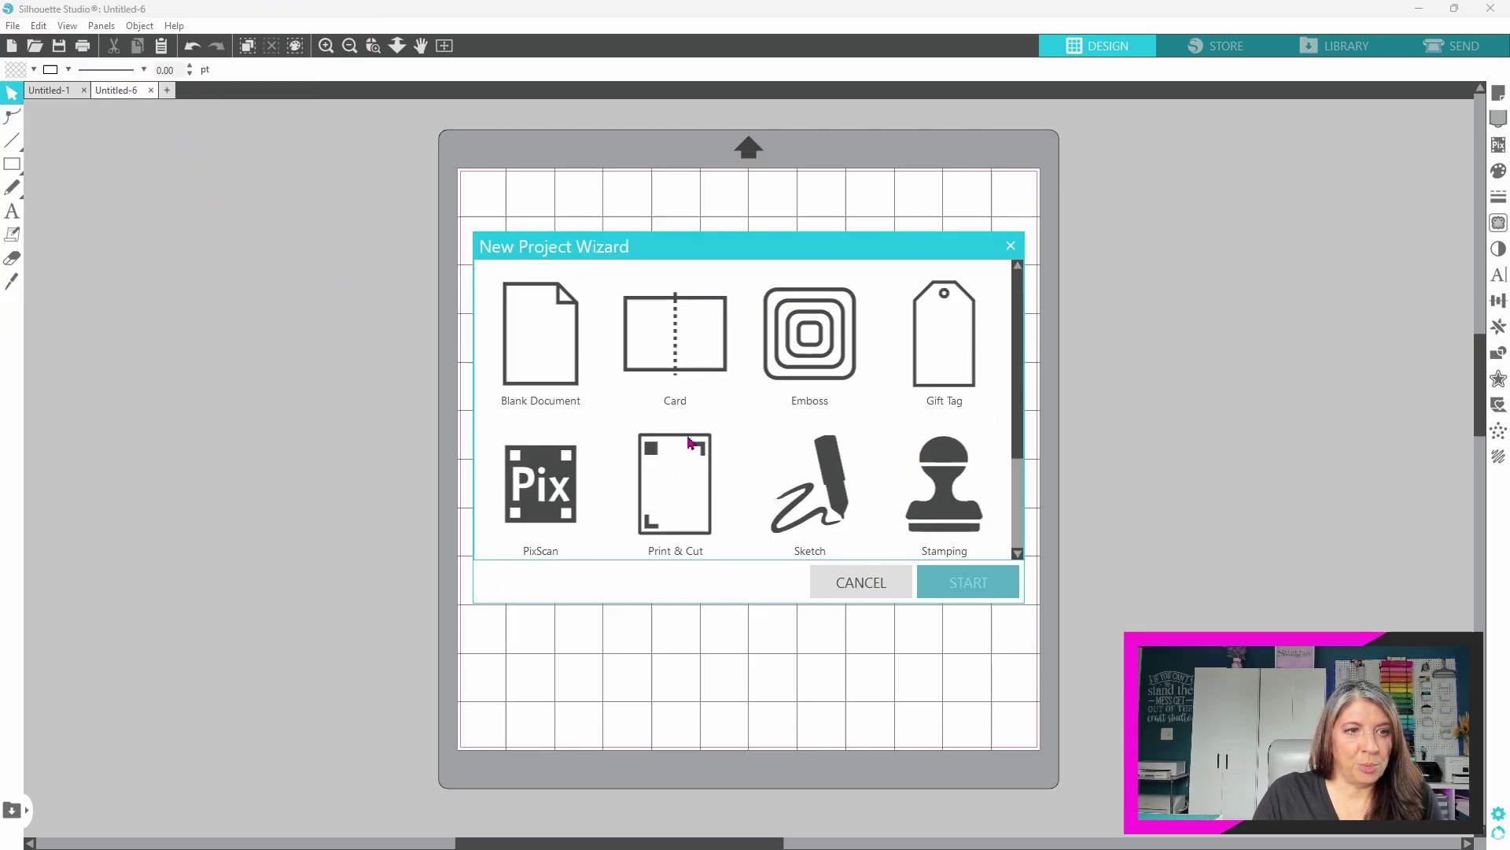
drag(1016, 446, 1027, 526)
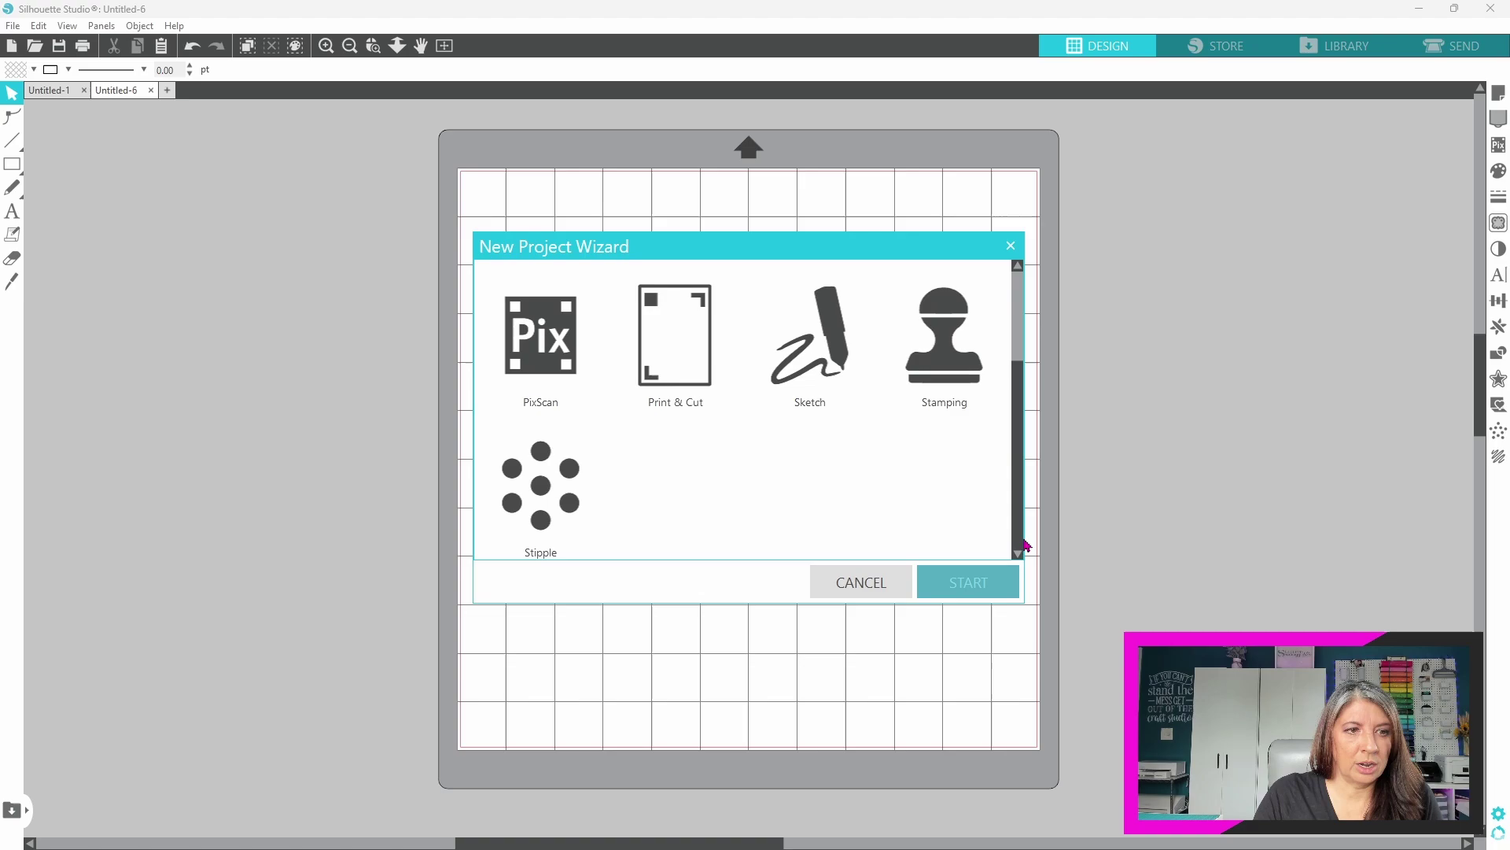
scroll(1022, 503, up, 3)
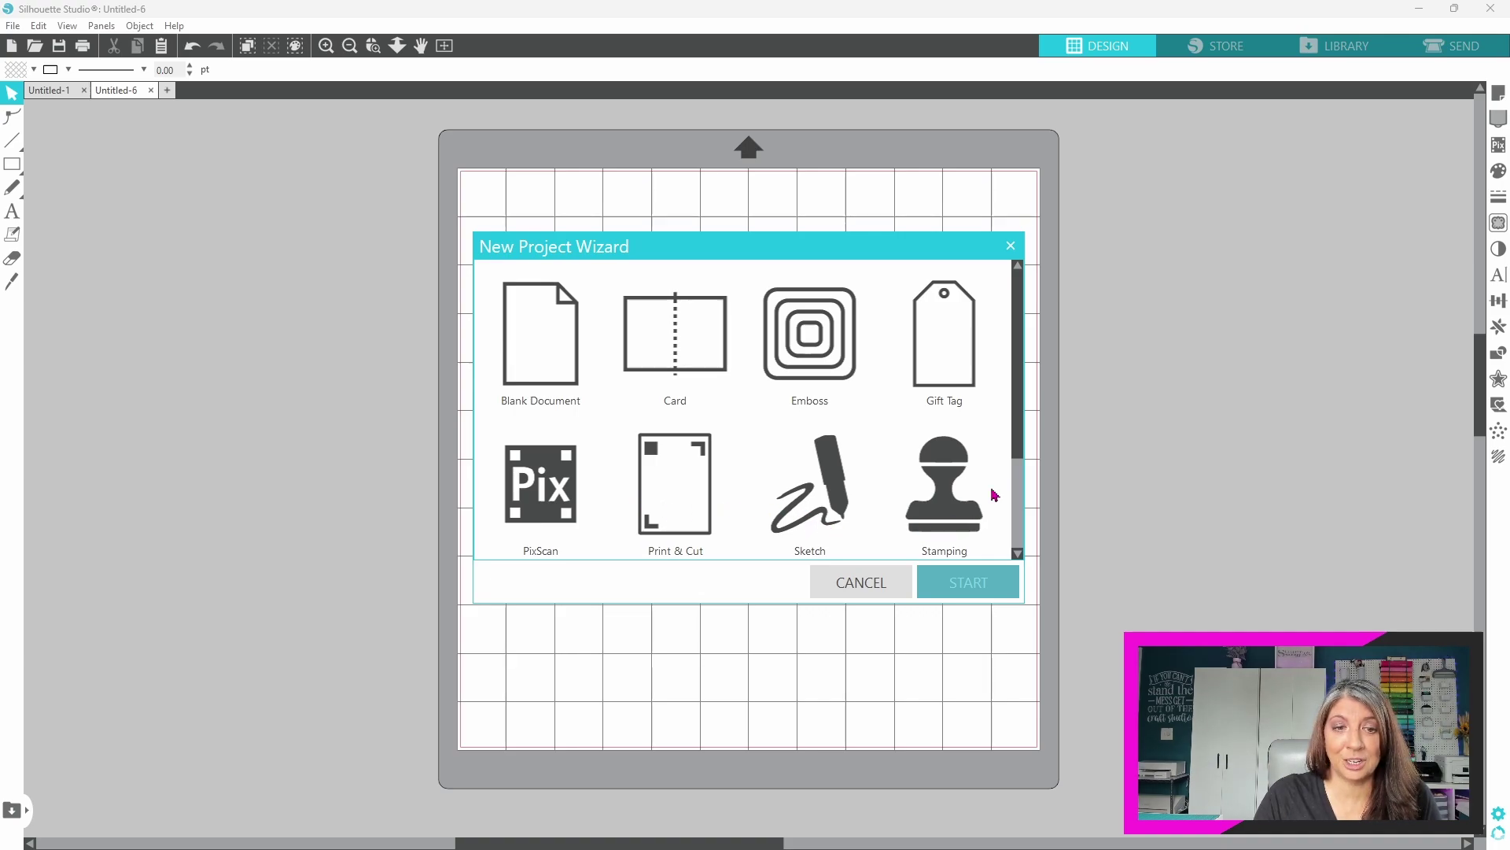
drag(1016, 458, 1034, 574)
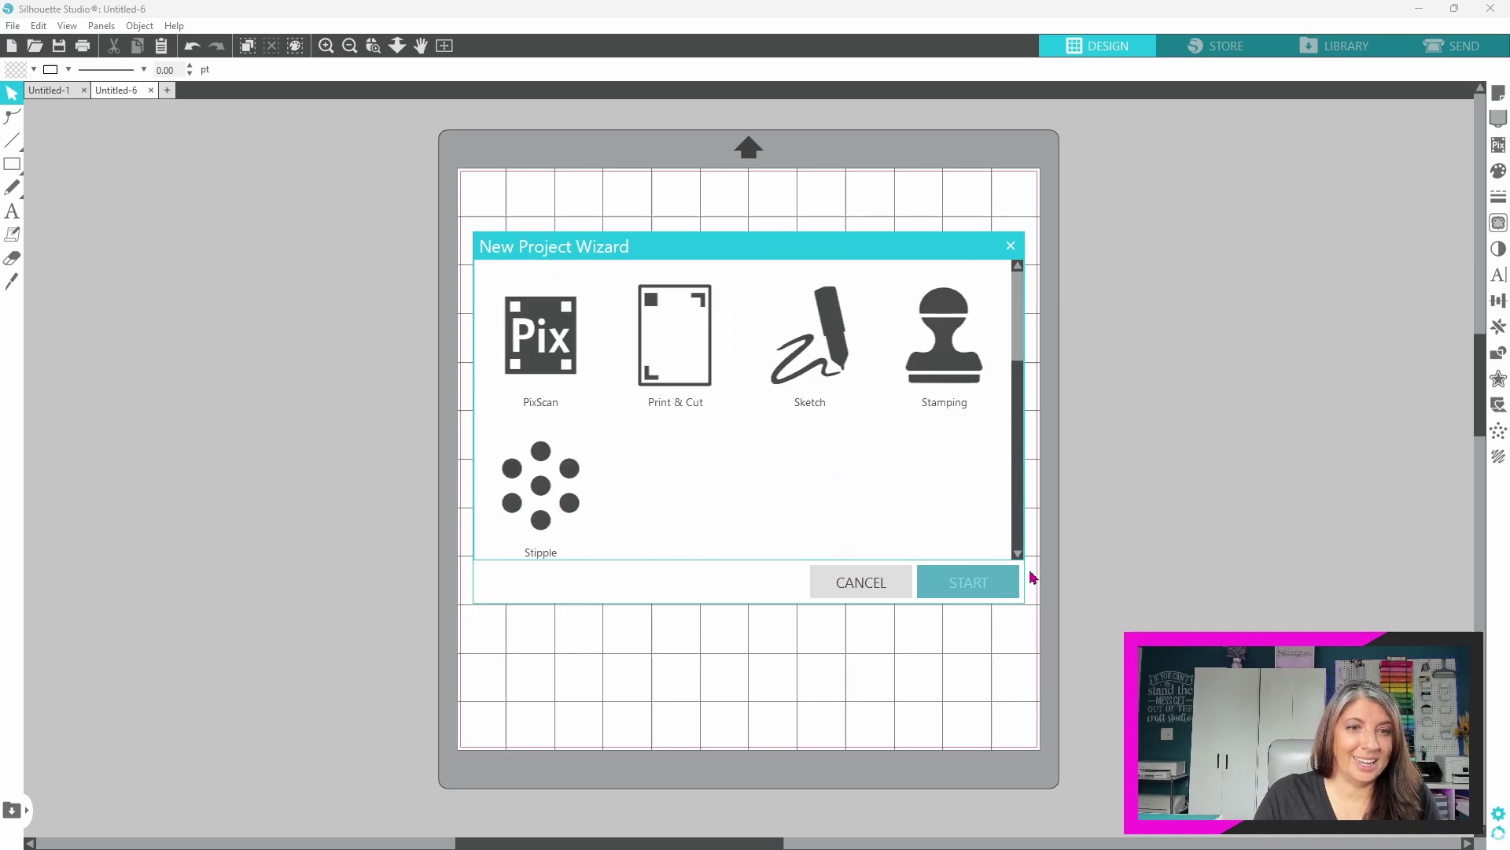
scroll(831, 435, up, 2)
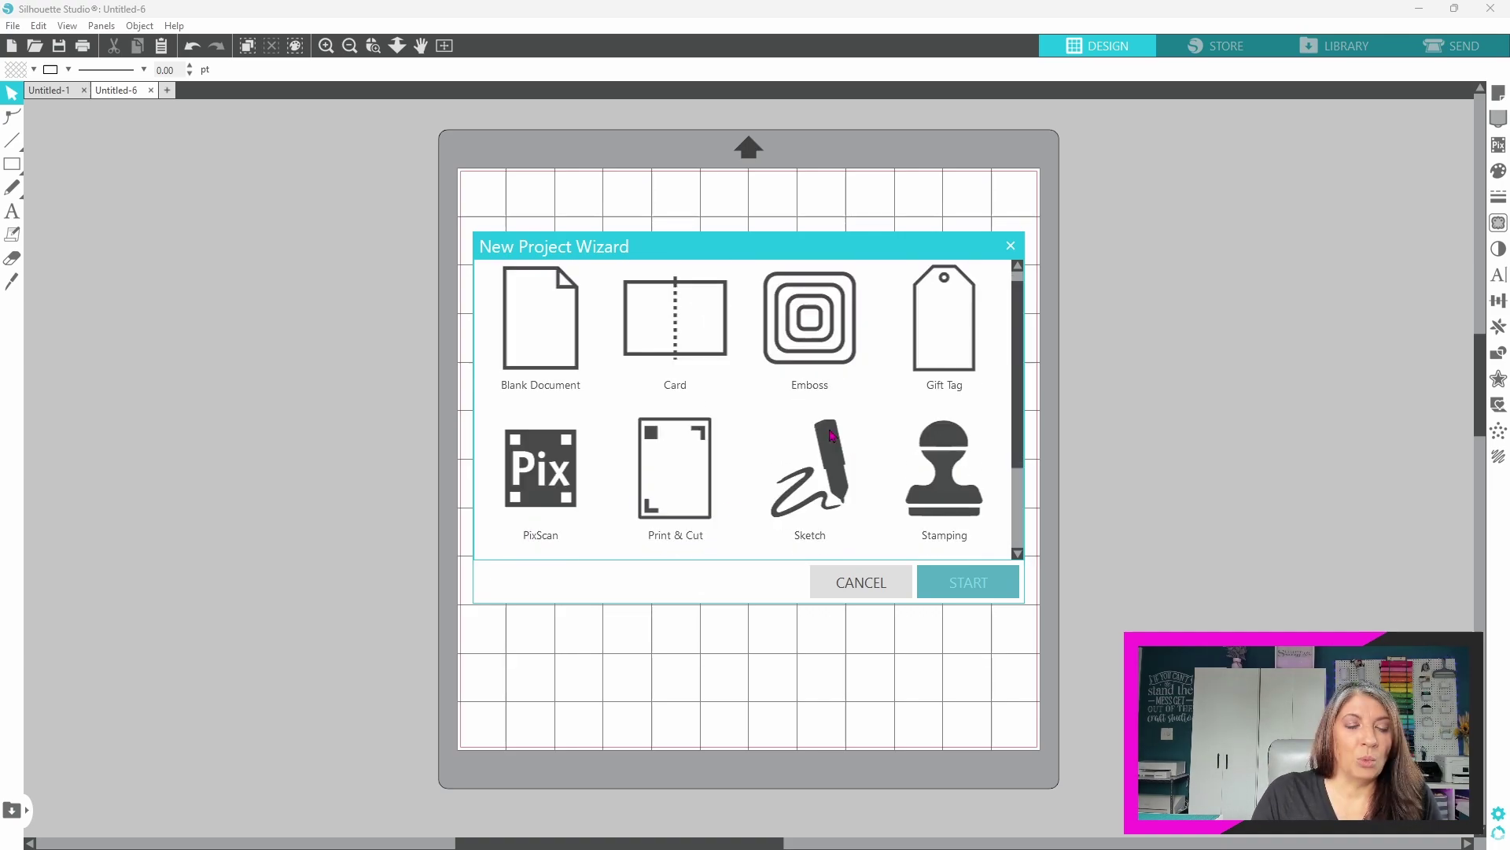
click(662, 333)
click(963, 588)
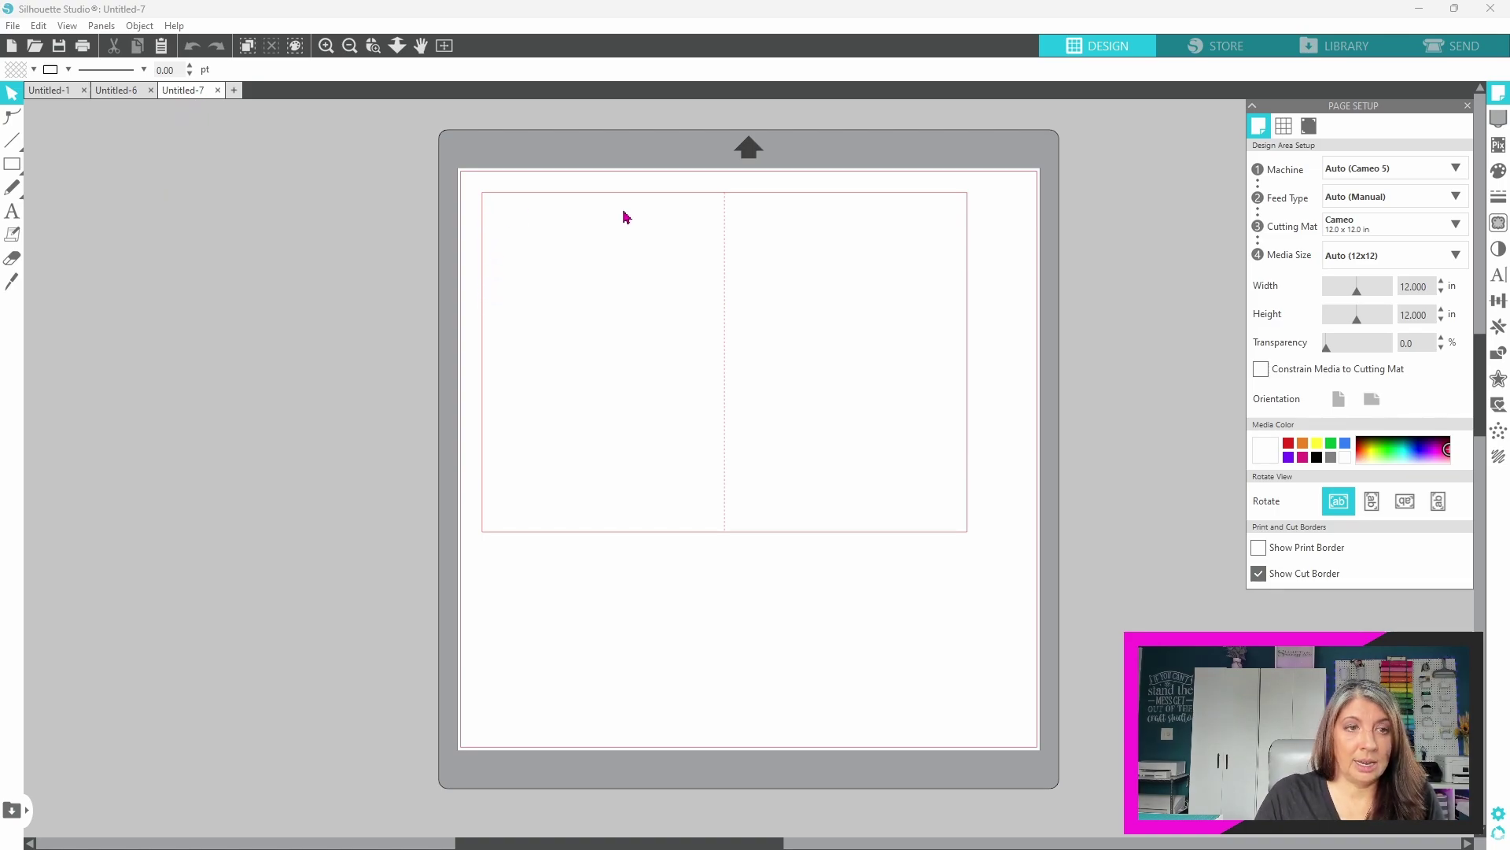
Step: Check the card layout's size, then start a Print & Cut project in the New Project Wizard
click(970, 408)
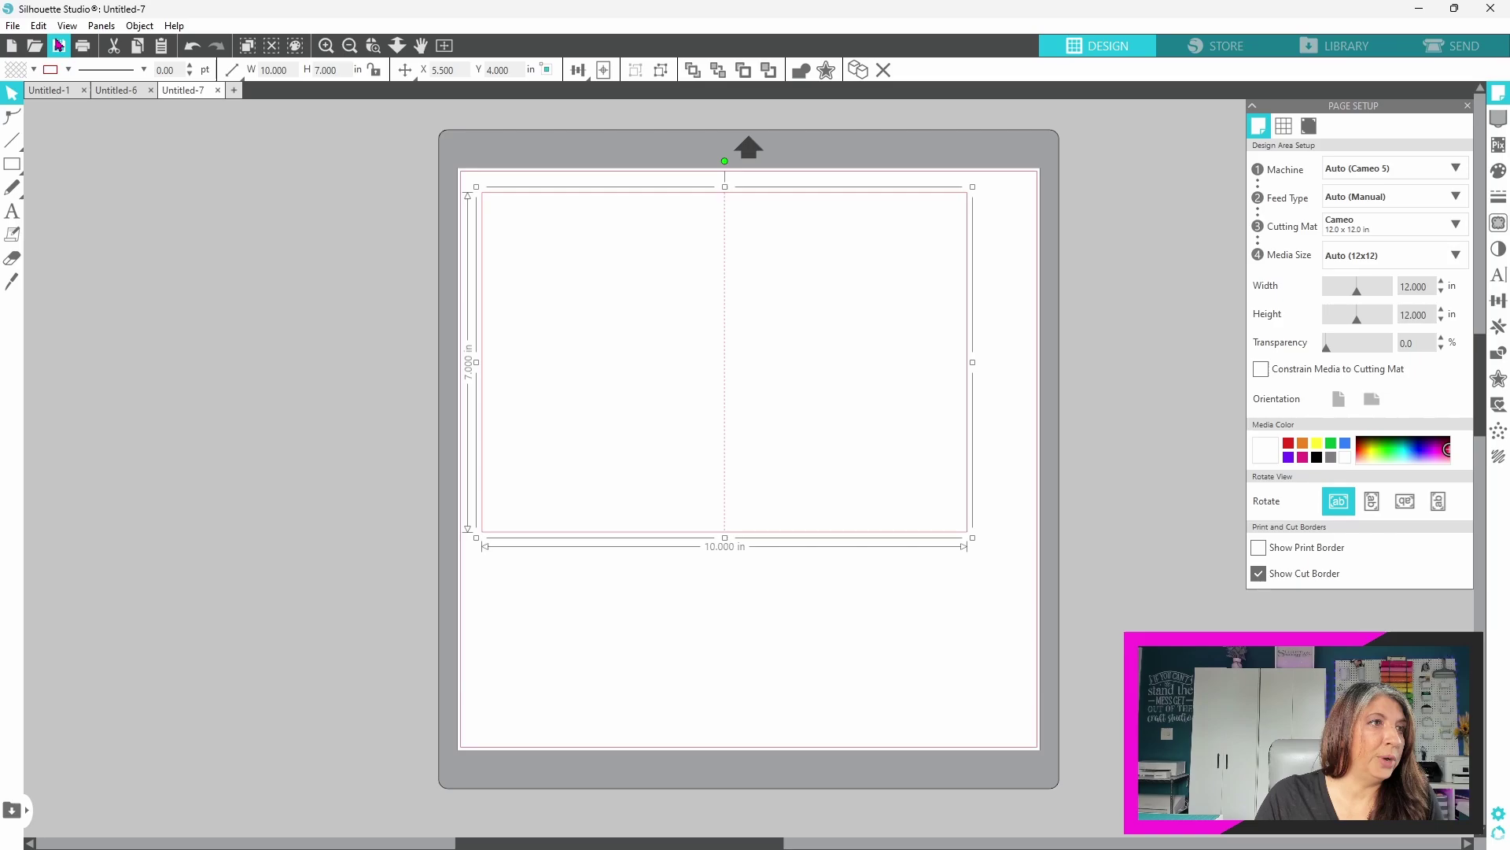
click(11, 26)
click(56, 62)
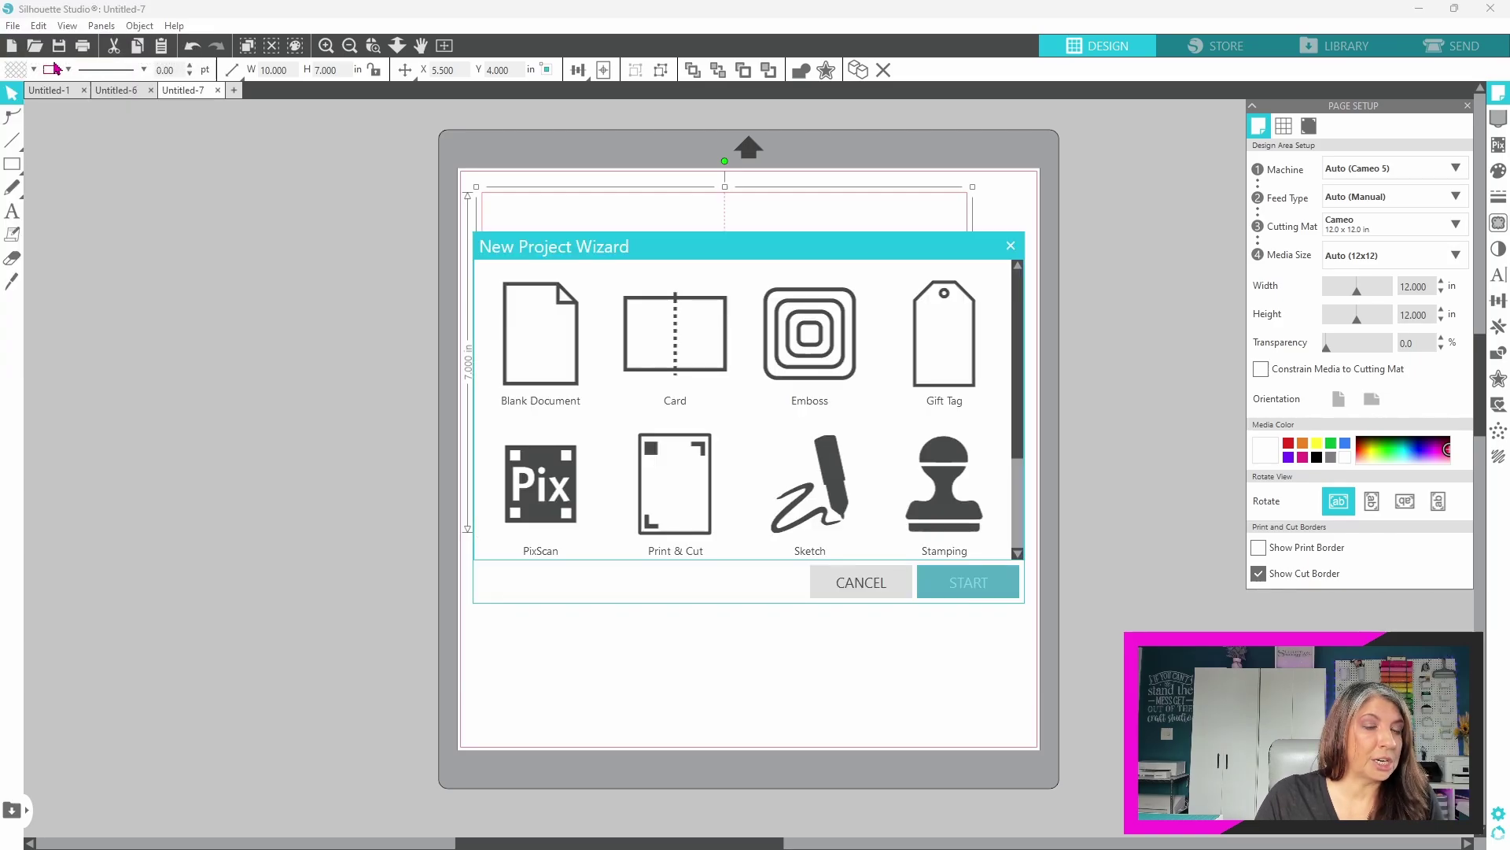
click(673, 459)
click(937, 586)
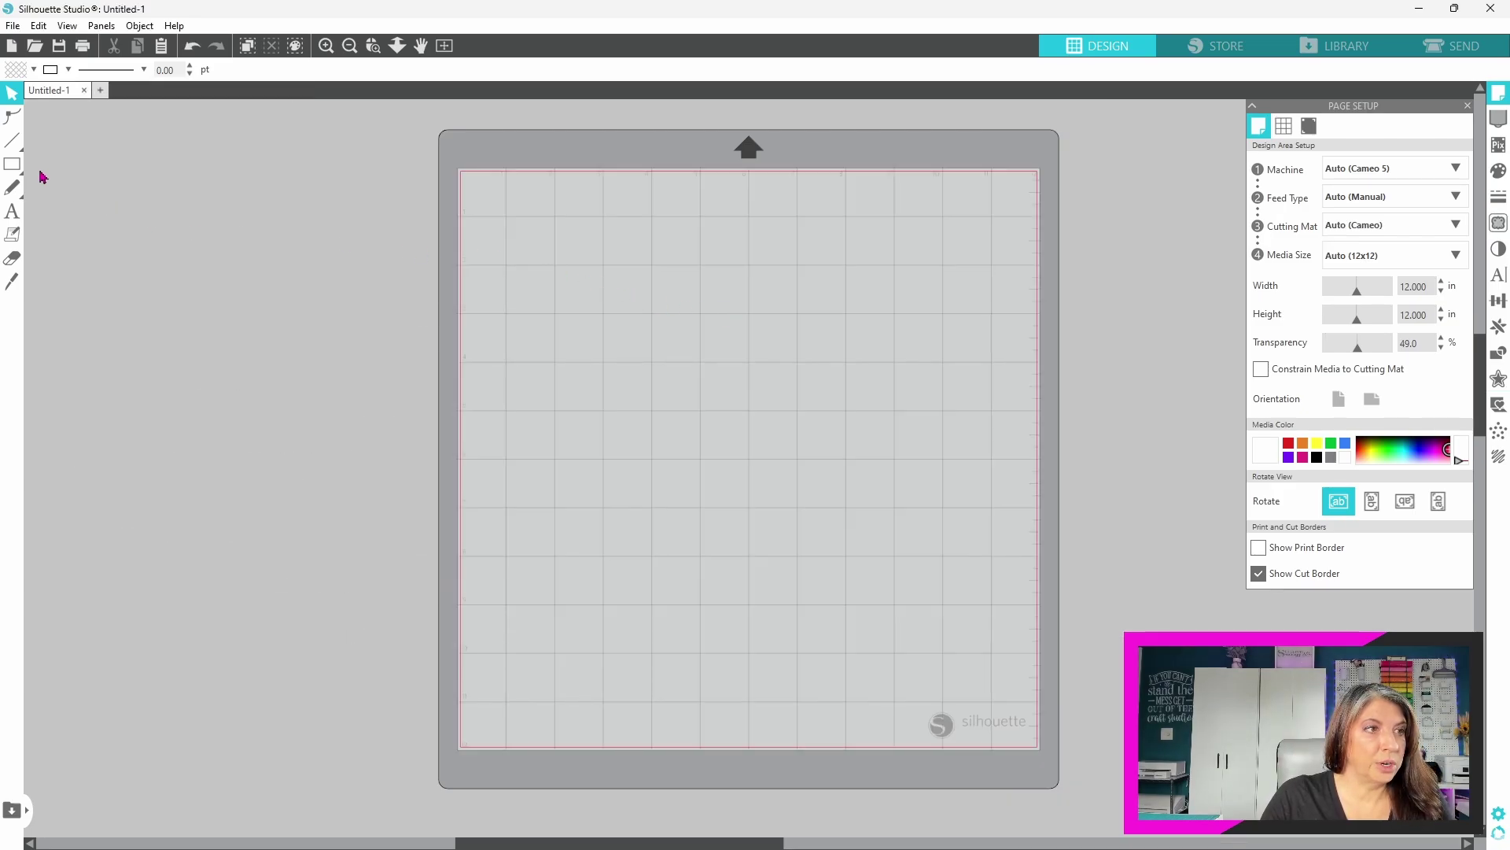
Step: Draw a circle on the mat with the Ellipse tool
mouse_move(12, 168)
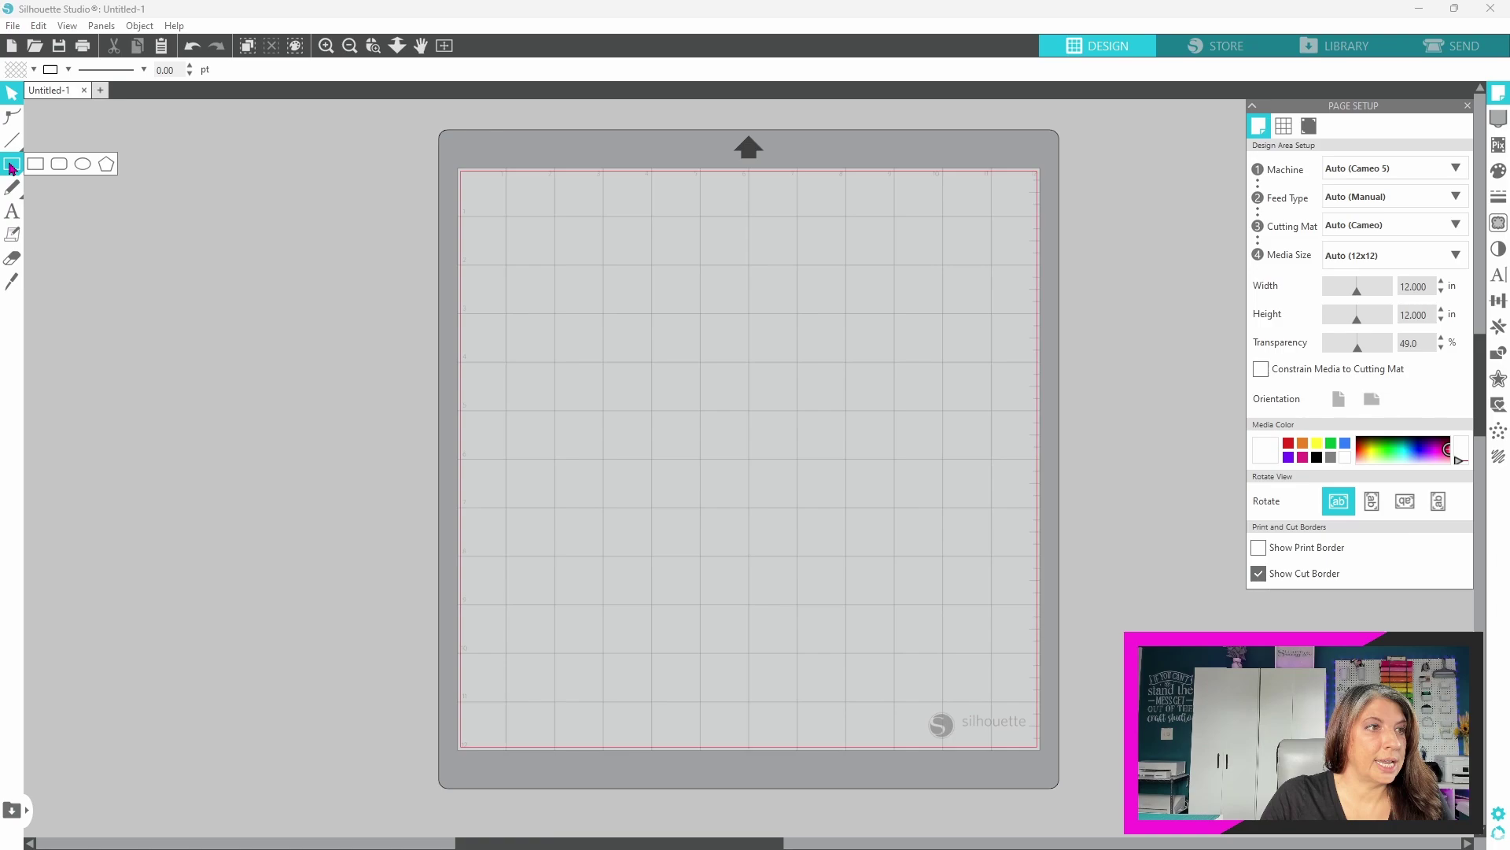
click(82, 164)
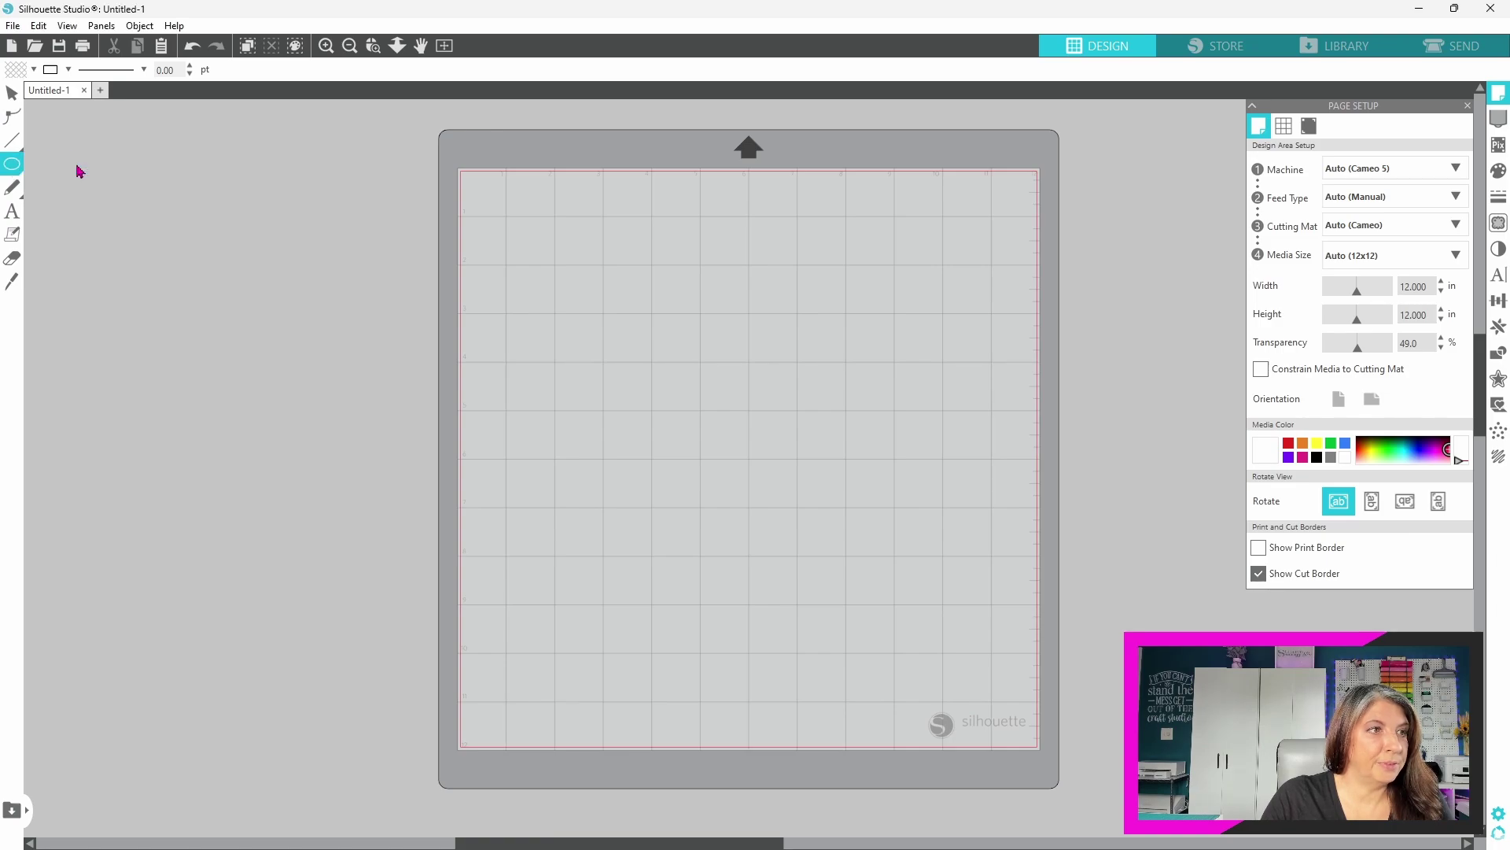
drag(519, 229, 702, 404)
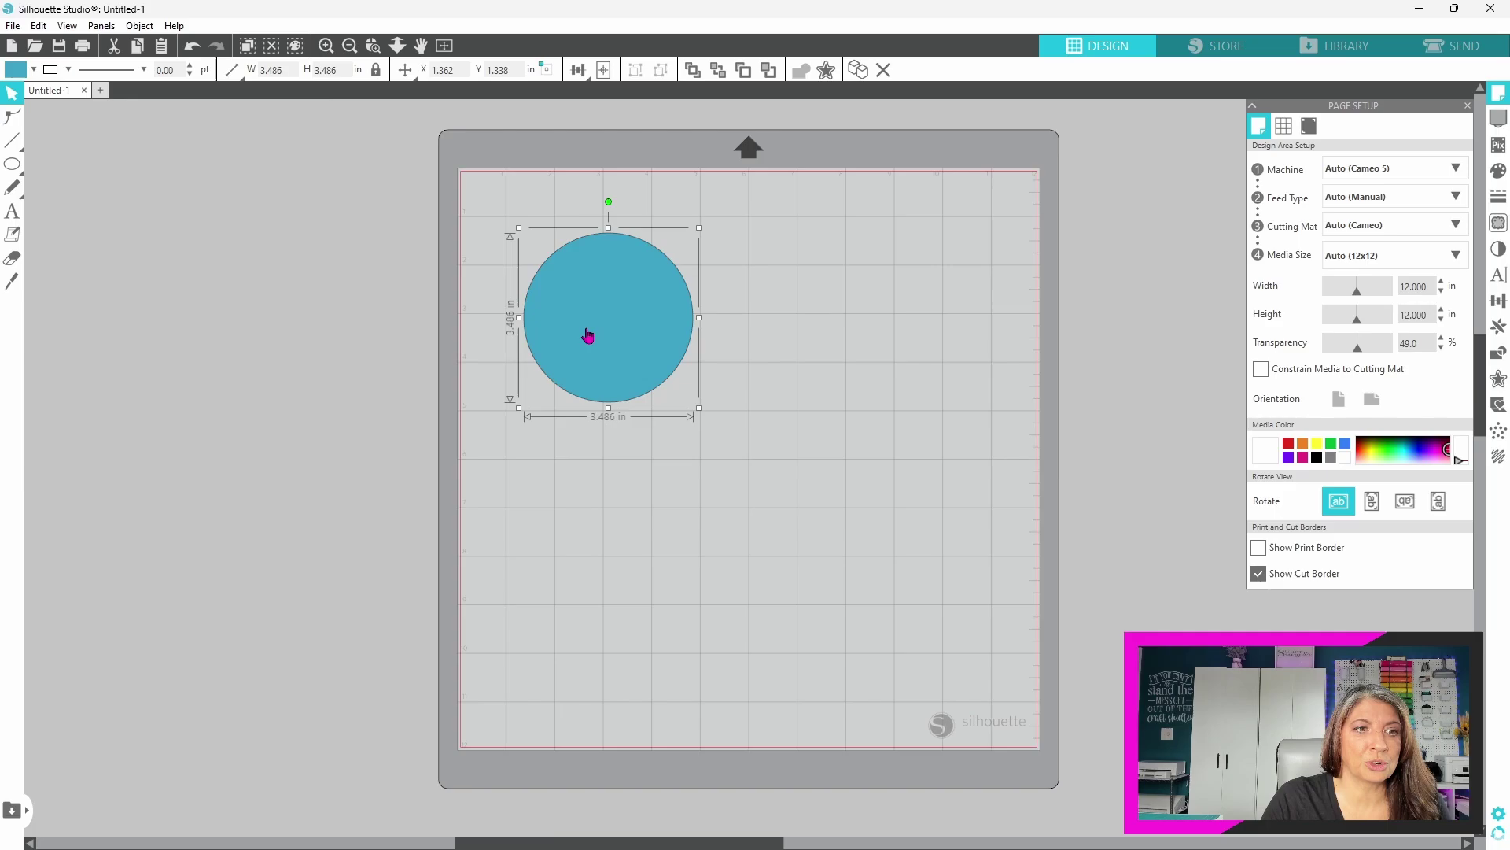
Step: Enter Edit Points on the circle so Point Editing shows its 4 Bezier nodes
double_click(641, 337)
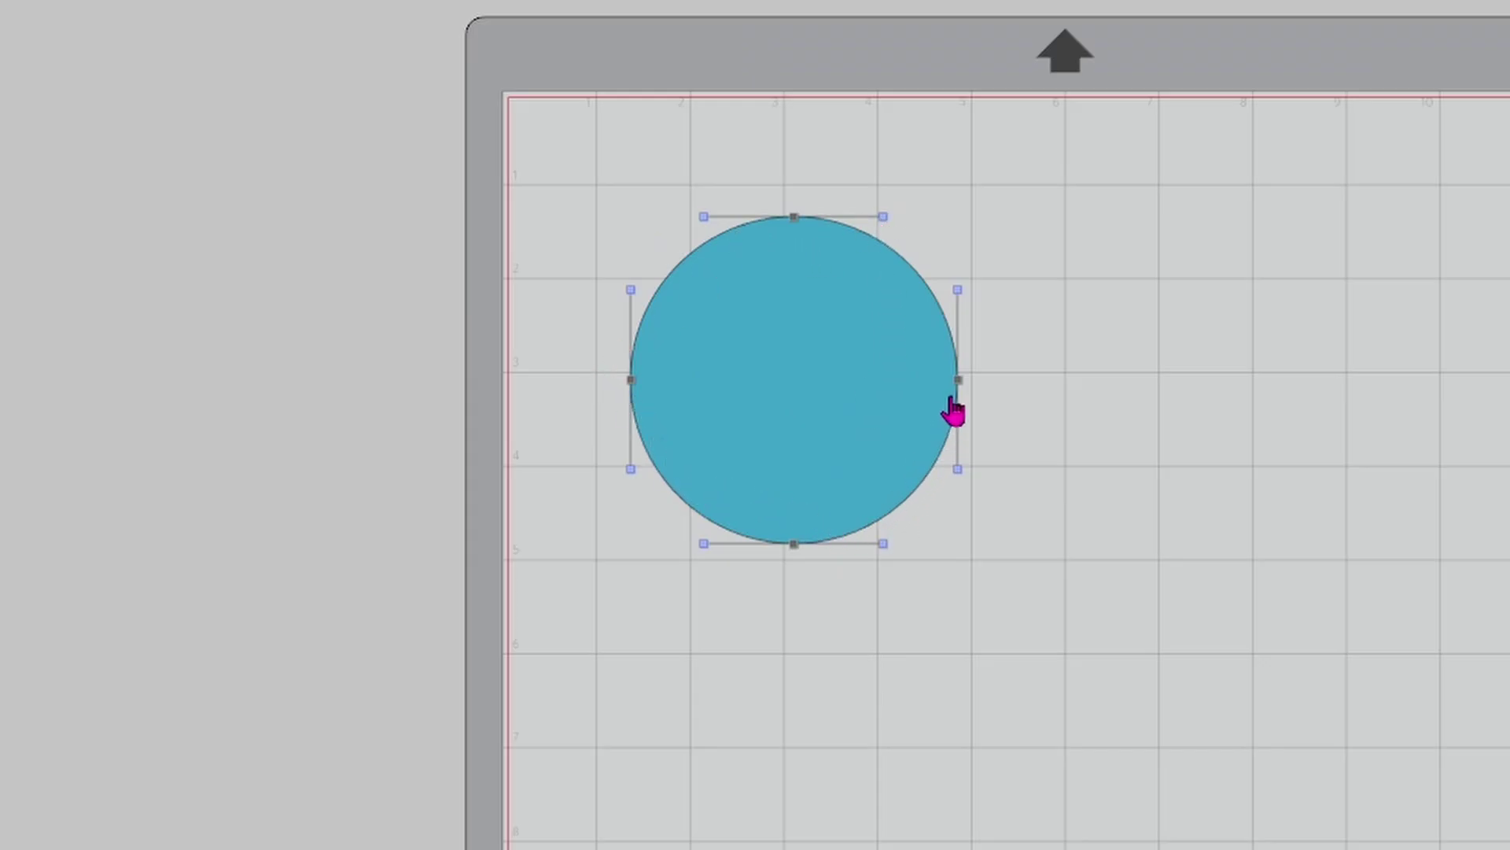
click(1041, 402)
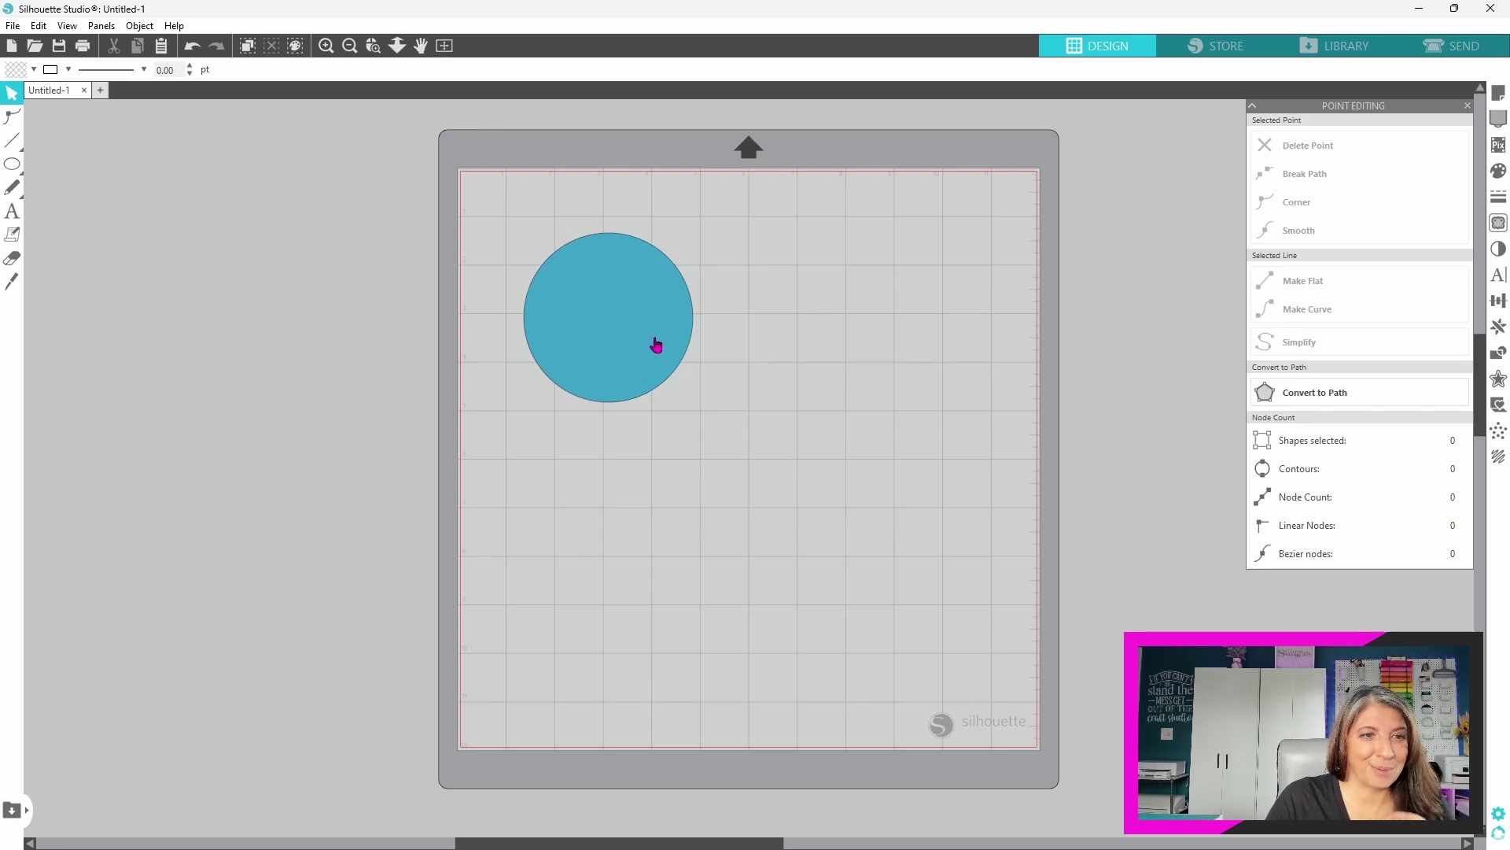
click(657, 345)
double_click(658, 344)
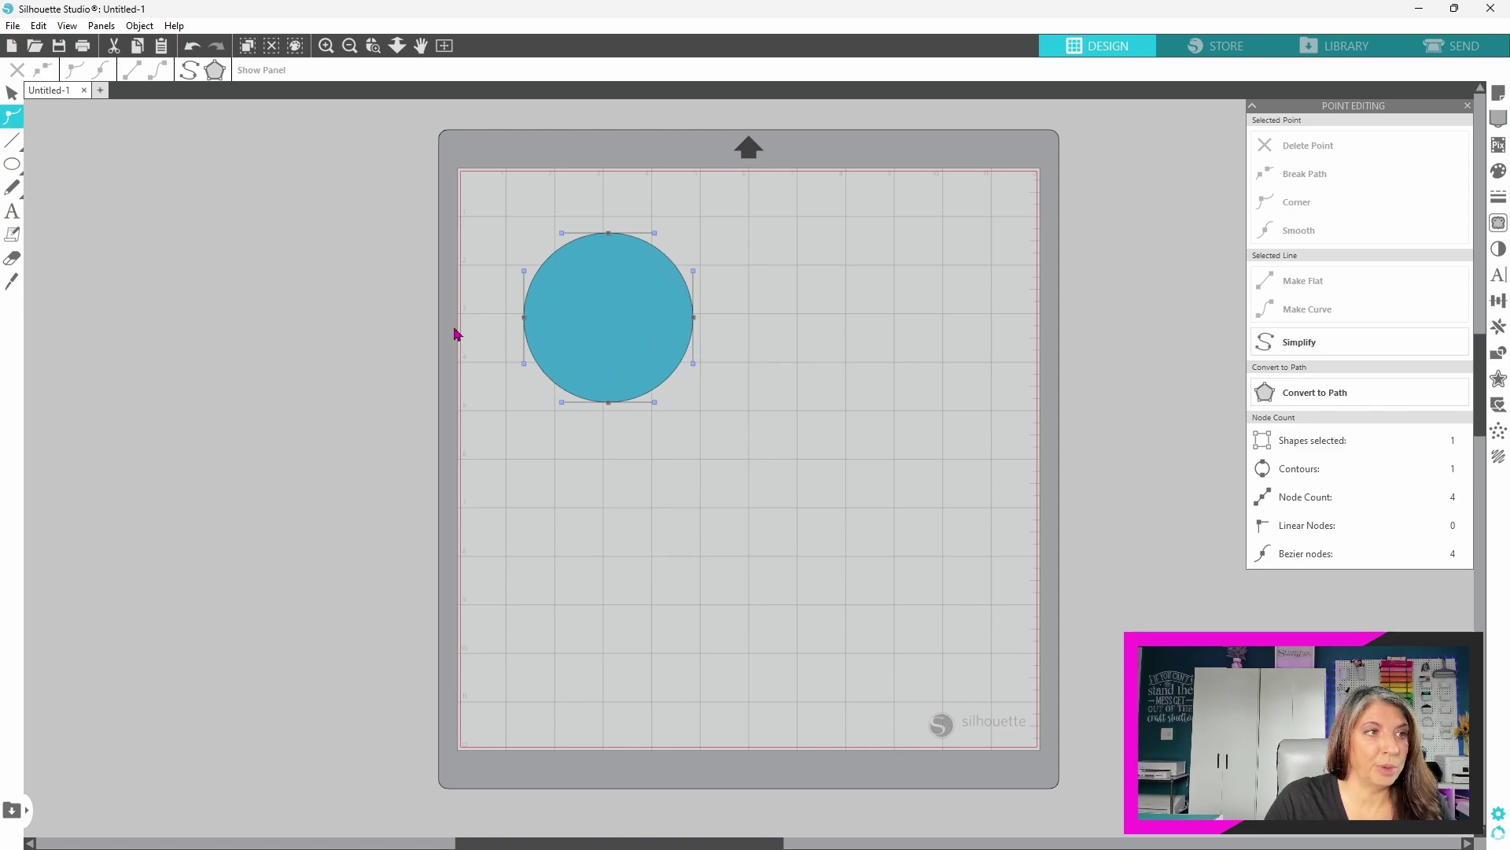
mouse_move(11, 173)
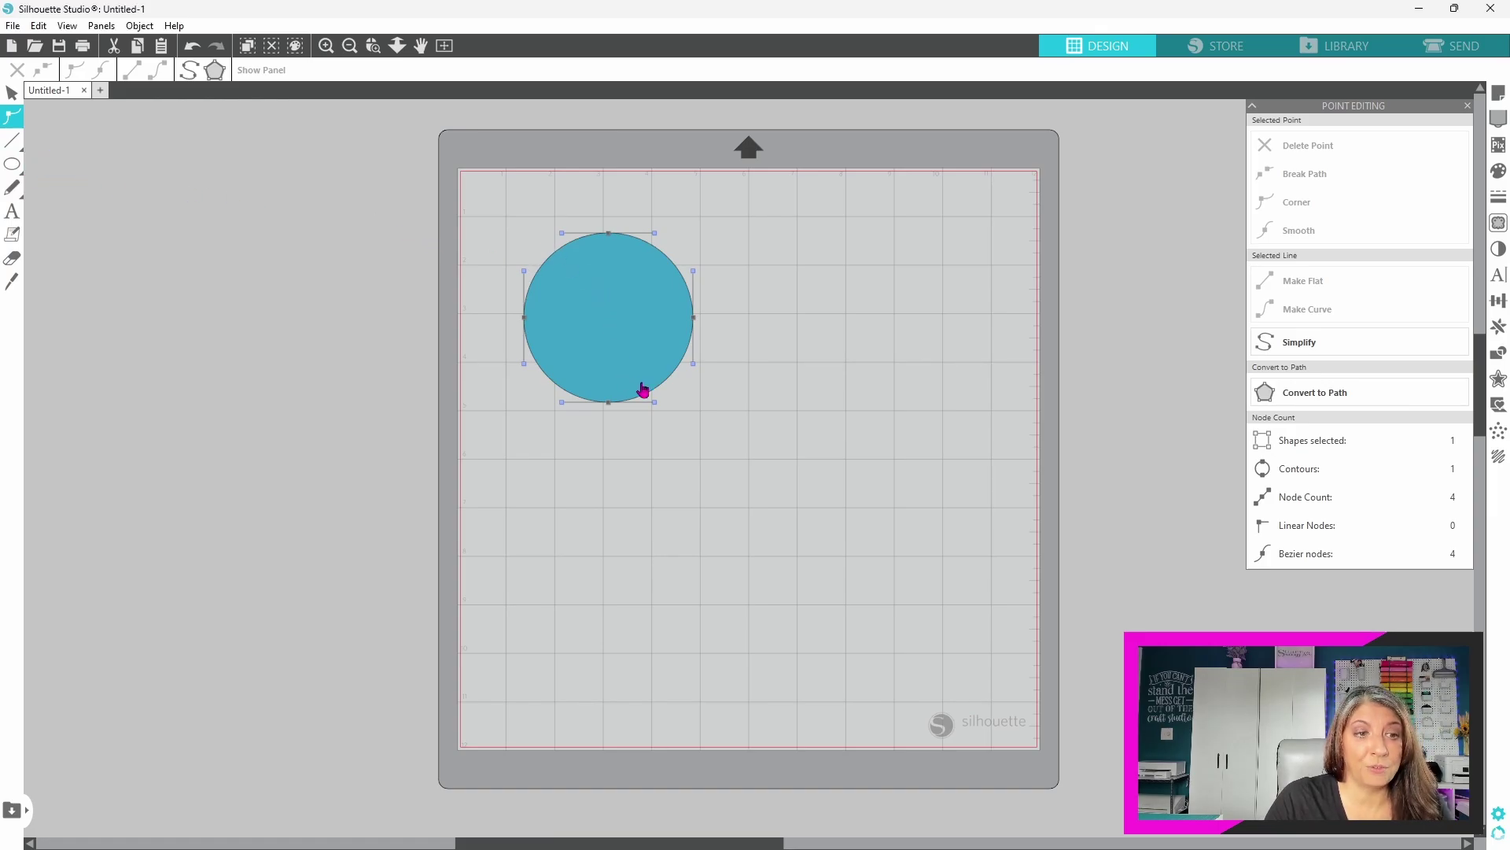
Step: Leave point editing and fill the circle black
double_click(620, 351)
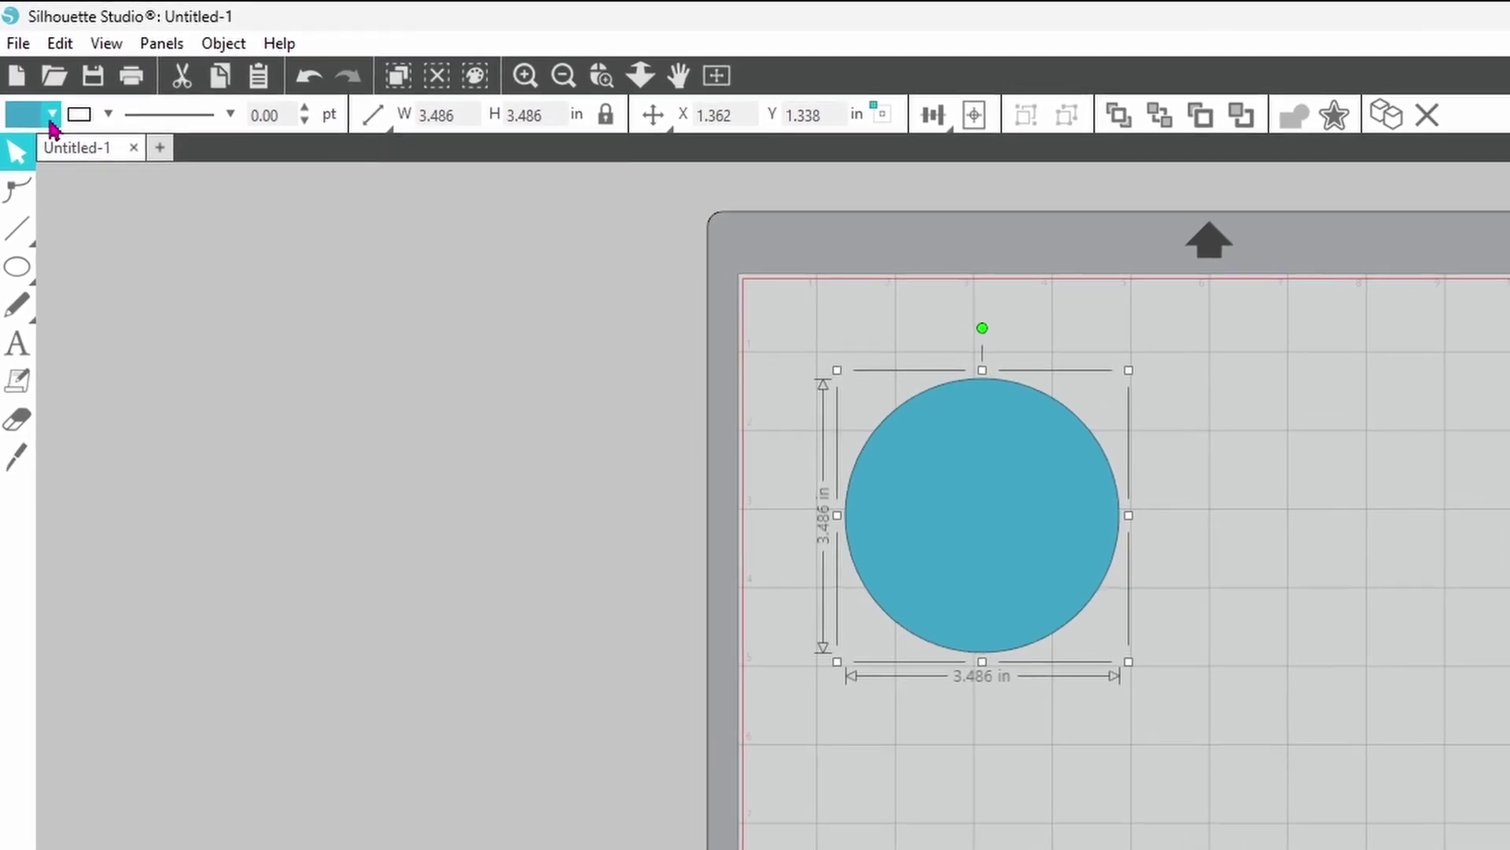
click(51, 116)
click(139, 151)
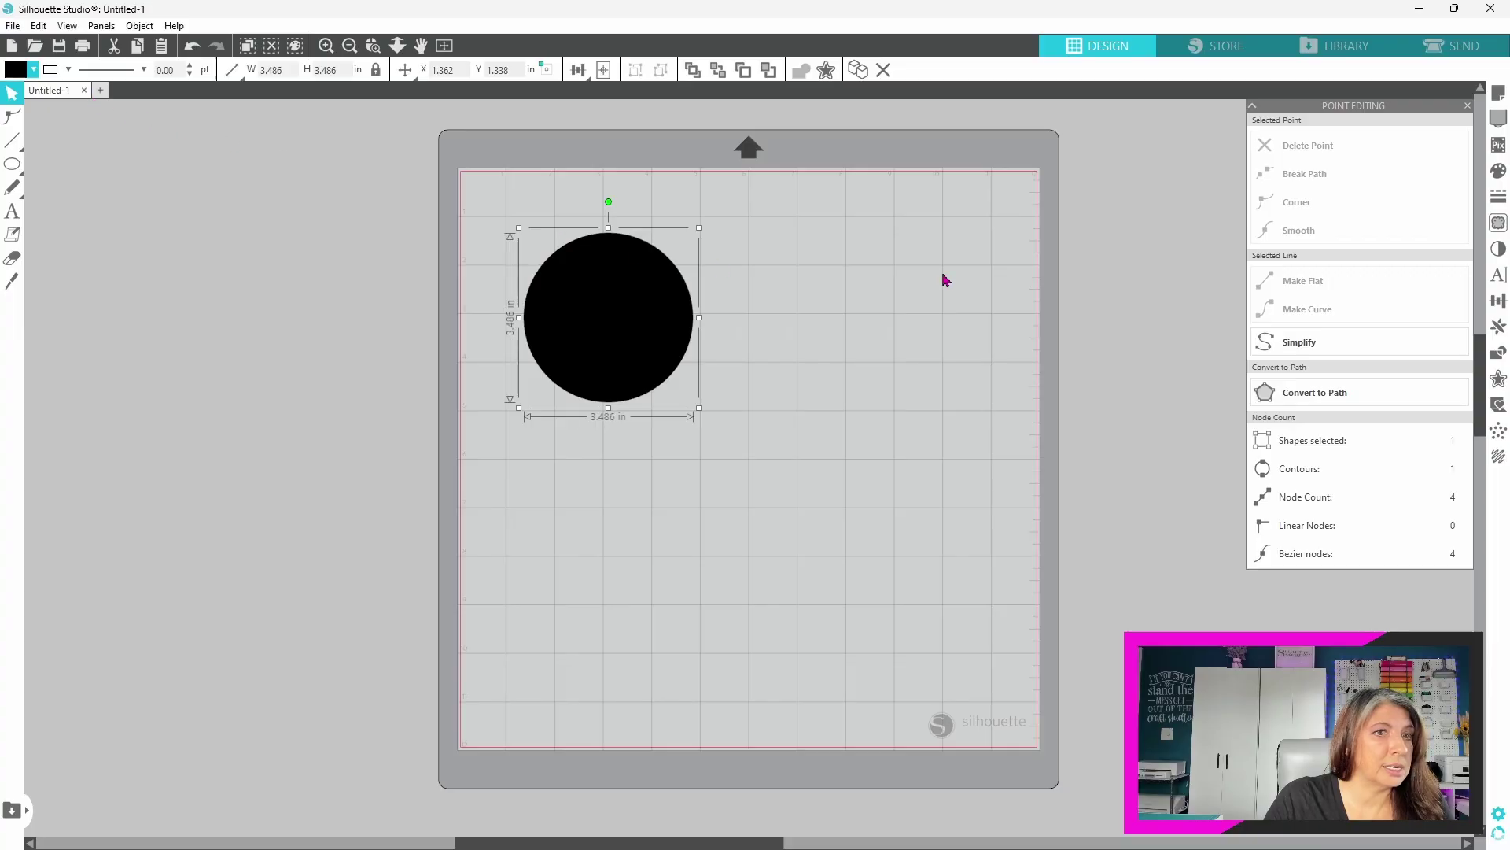
Step: Trace the area around the circle and move the traced copy to the right
click(1498, 225)
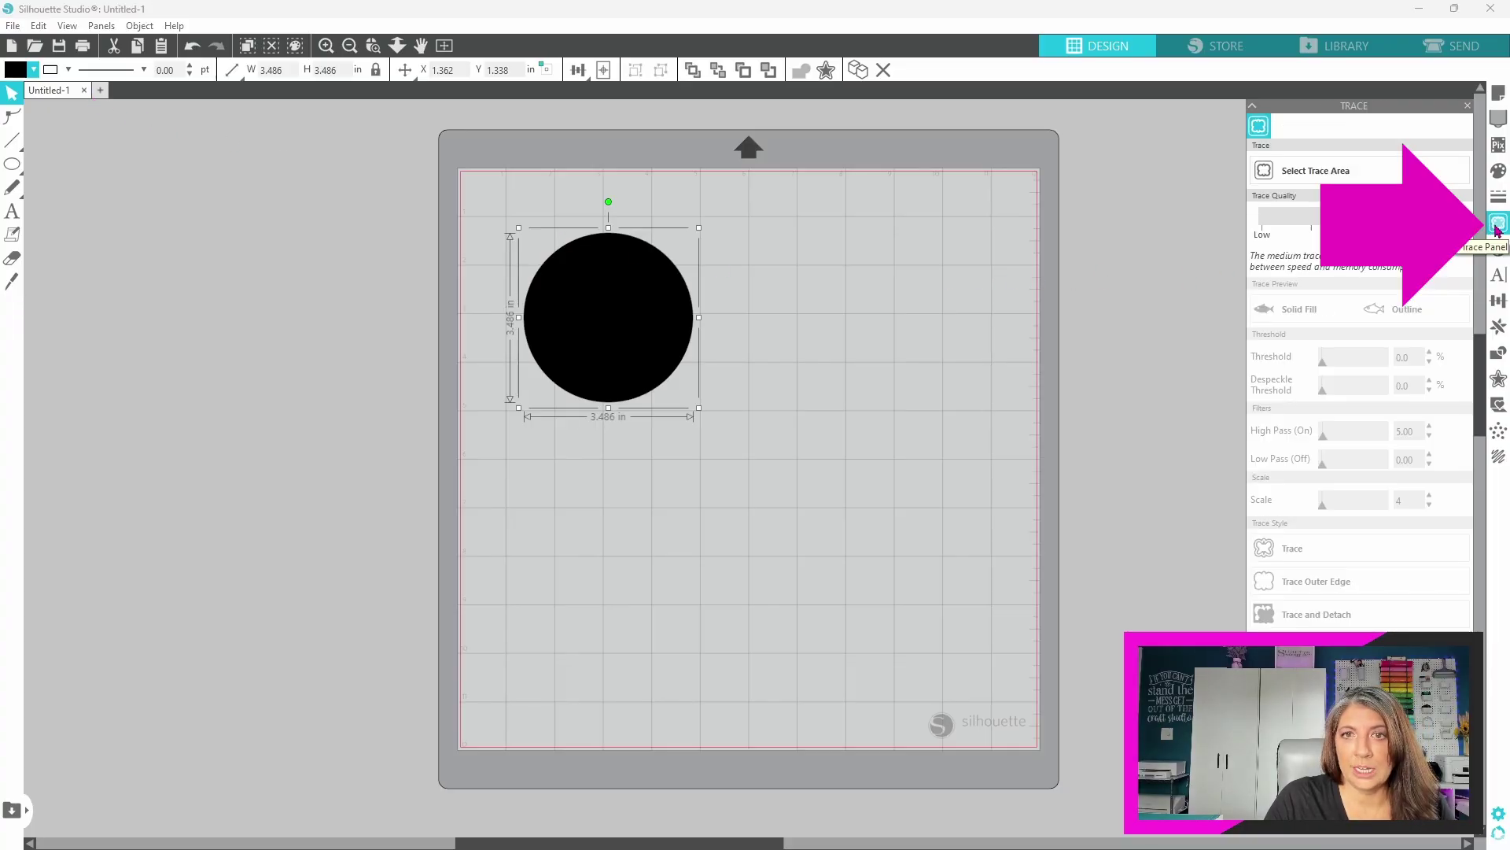
click(1320, 181)
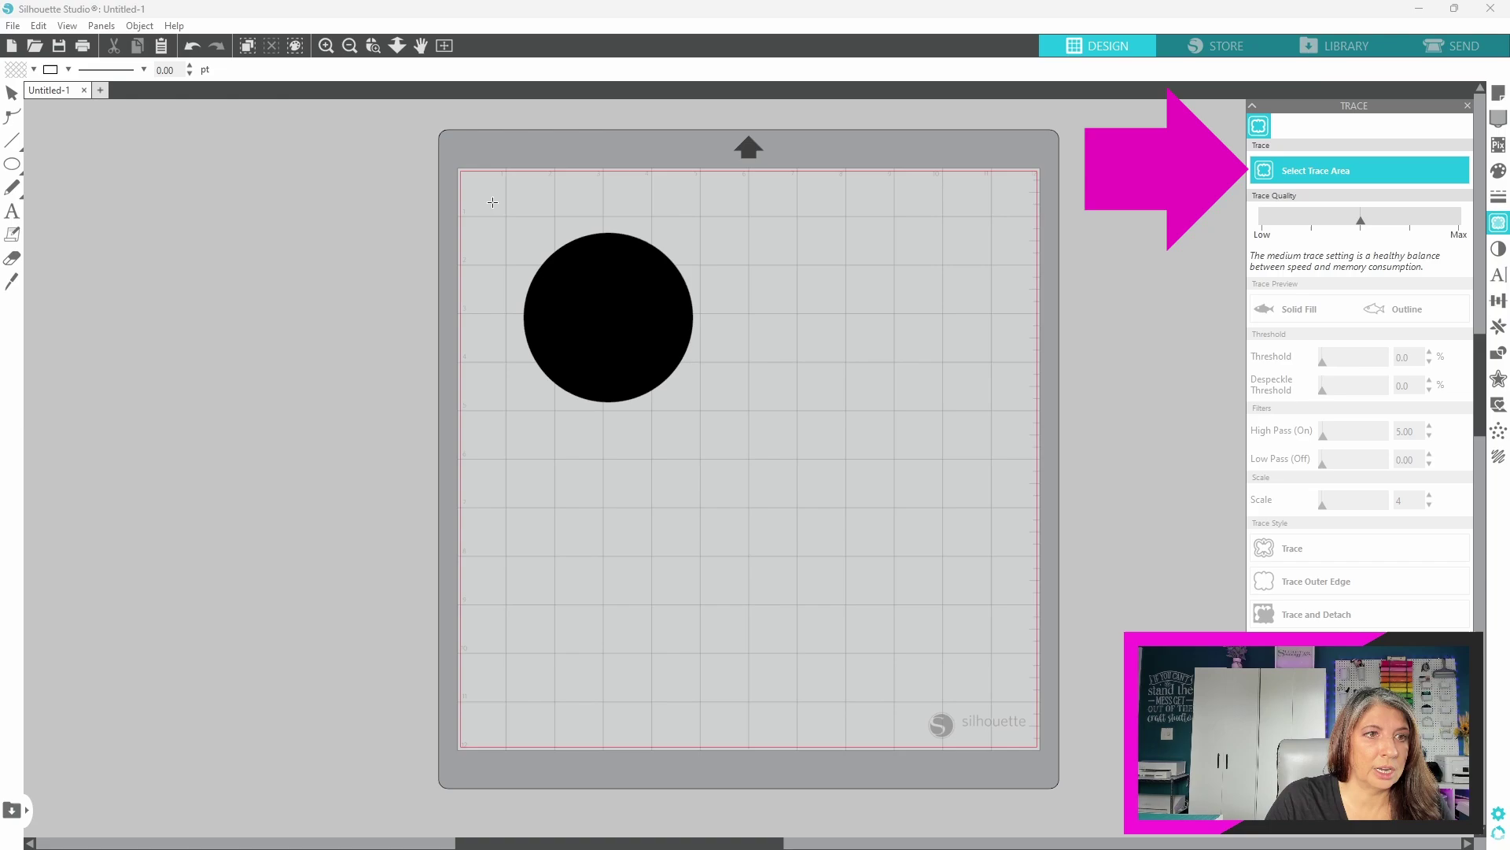
drag(488, 192, 754, 459)
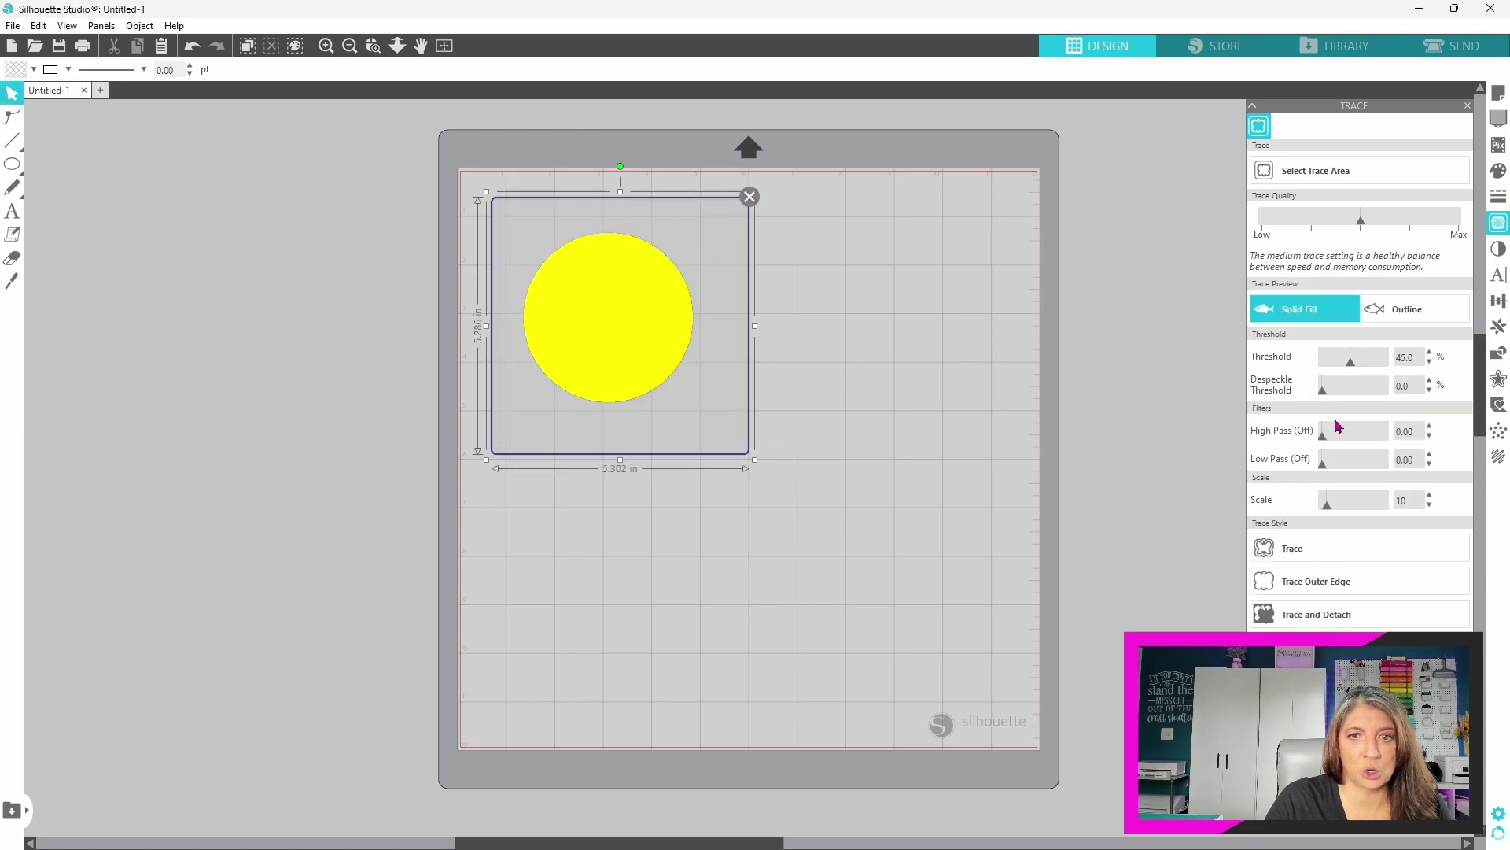
click(1324, 546)
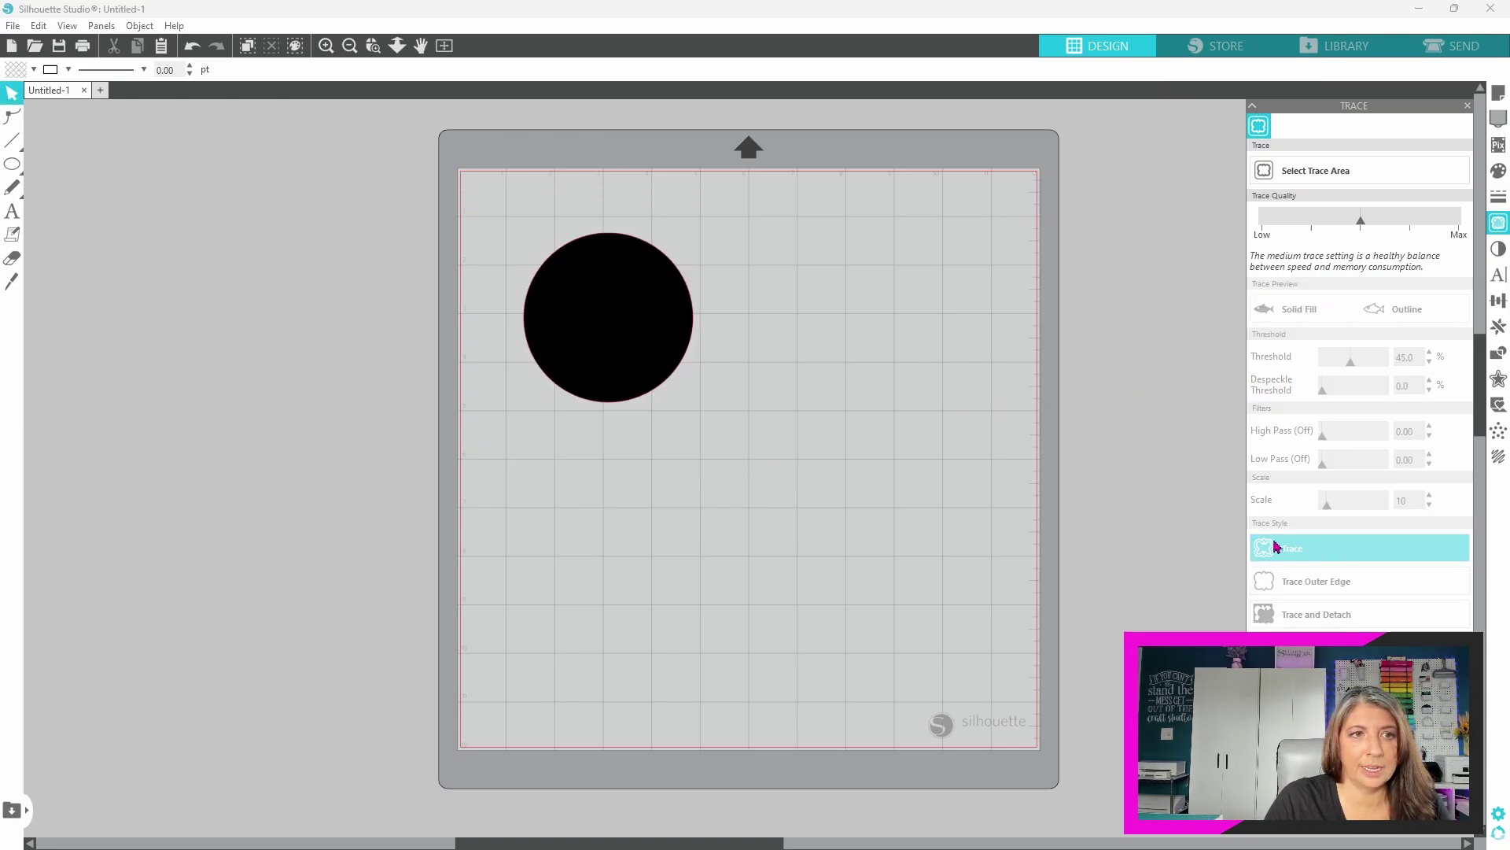
mouse_move(585, 370)
mouse_down()
mouse_move(698, 374)
mouse_move(795, 337)
mouse_up()
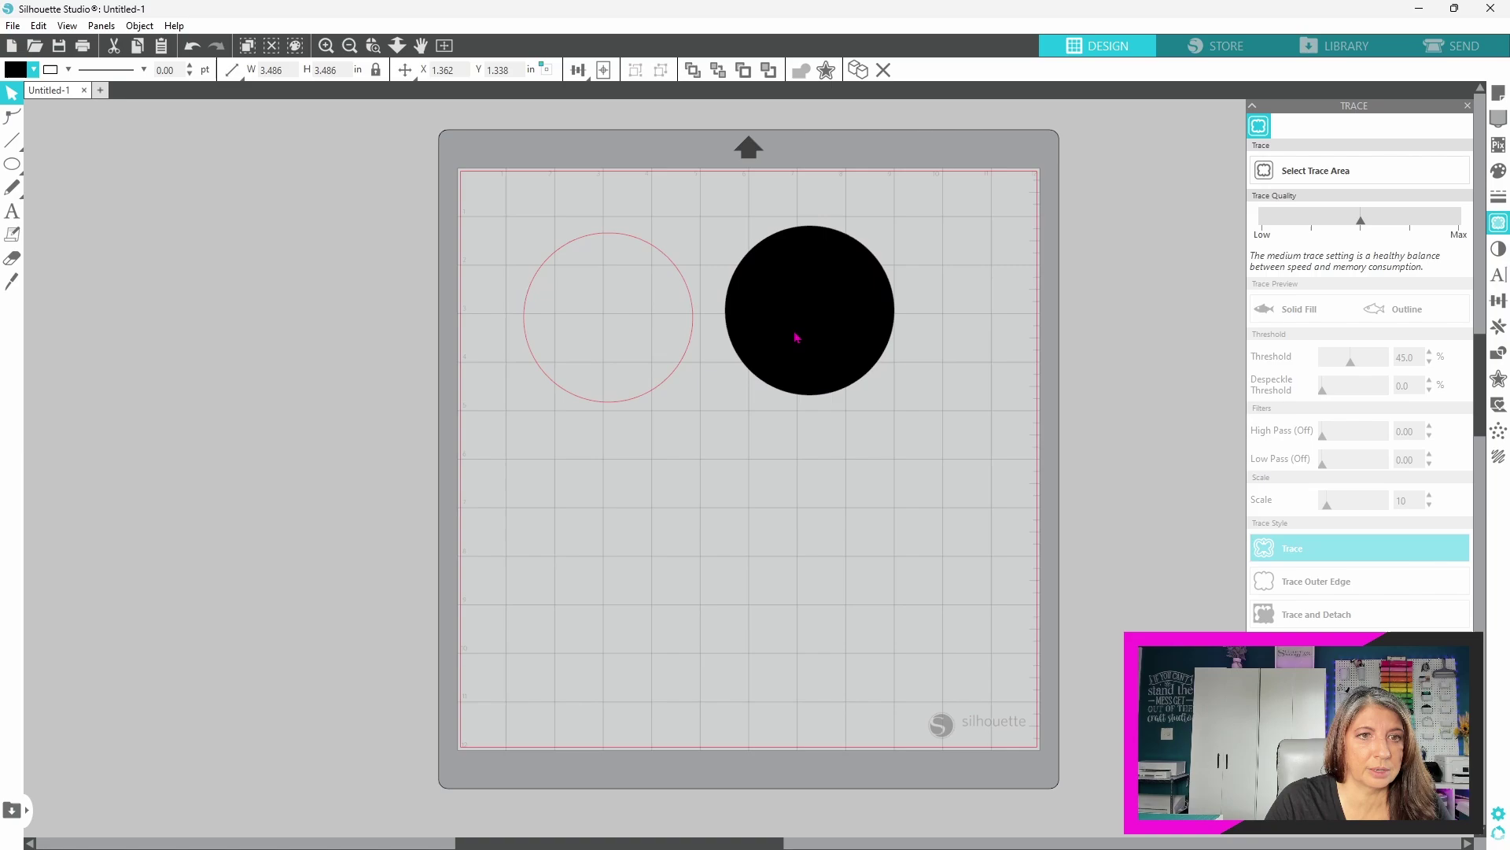
Step: Fill the original left circle black, then remove its fill again
click(526, 319)
click(33, 70)
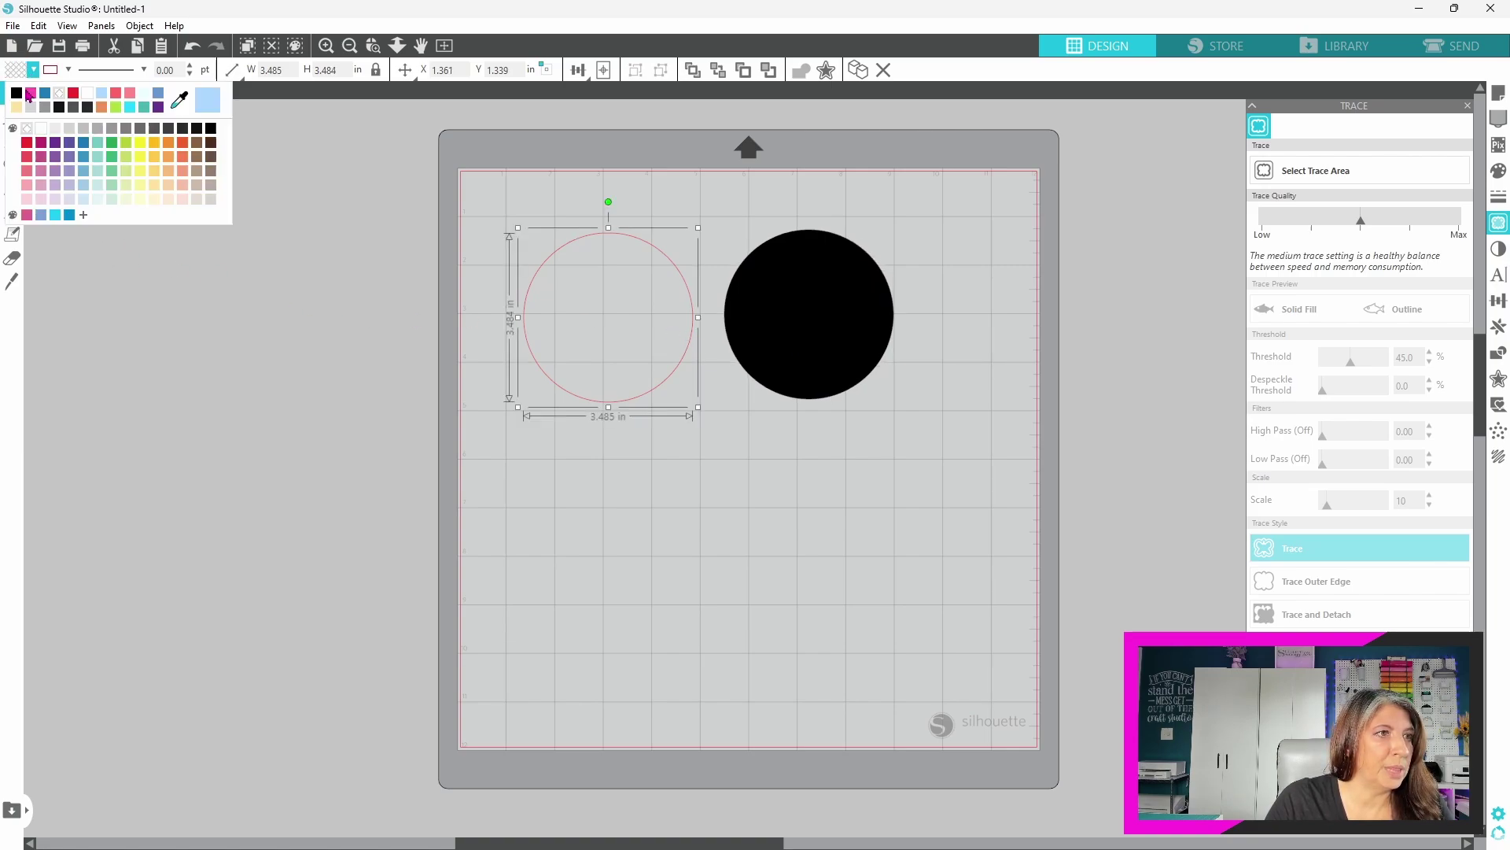
click(16, 93)
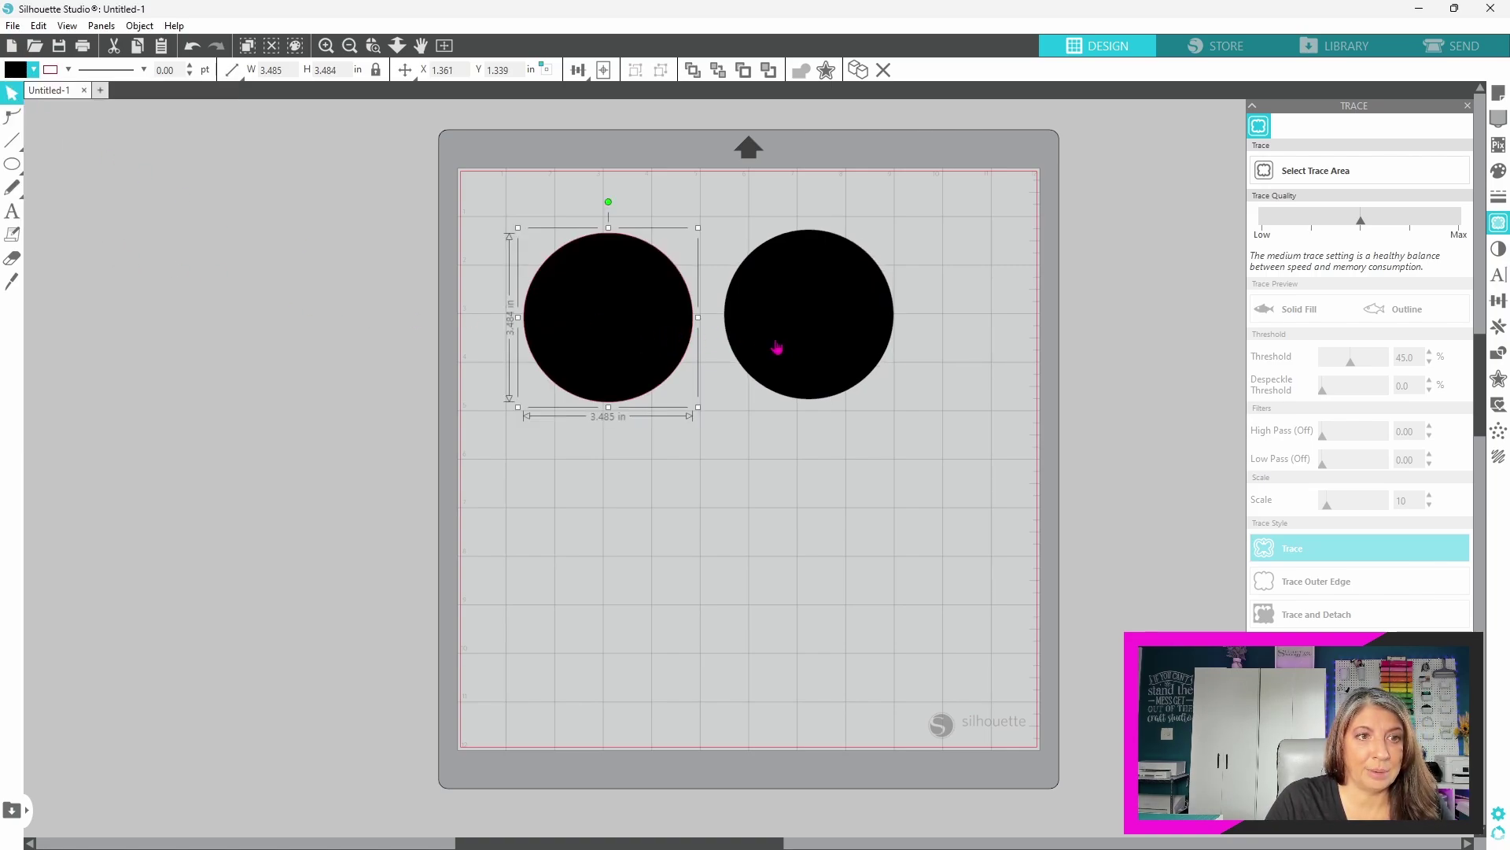
click(32, 70)
click(67, 98)
Step: Compare node counts: the outline circle has 34 Bezier nodes, the black circle 4
double_click(676, 371)
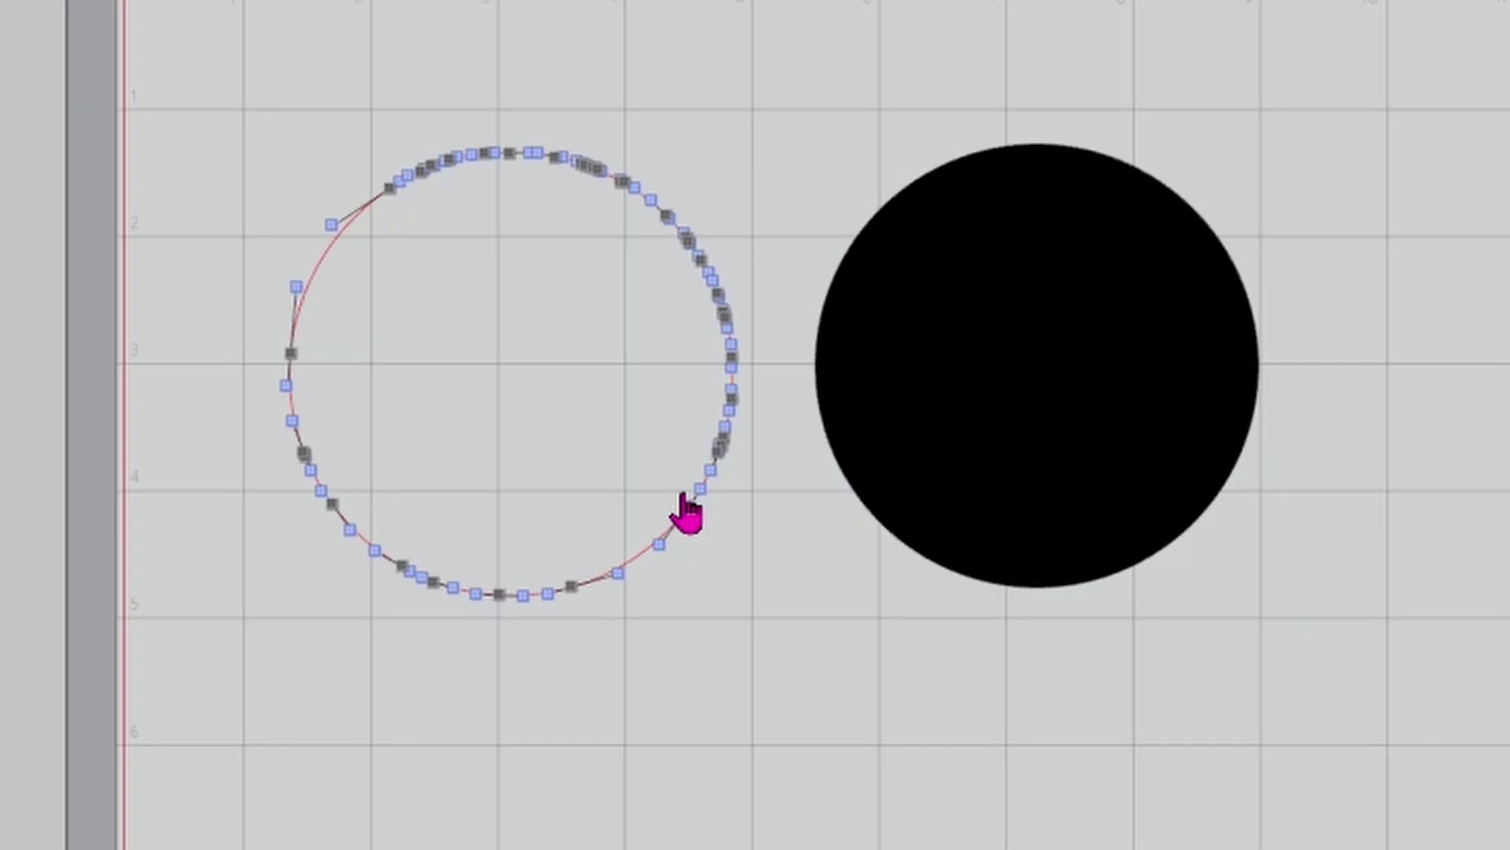
double_click(688, 506)
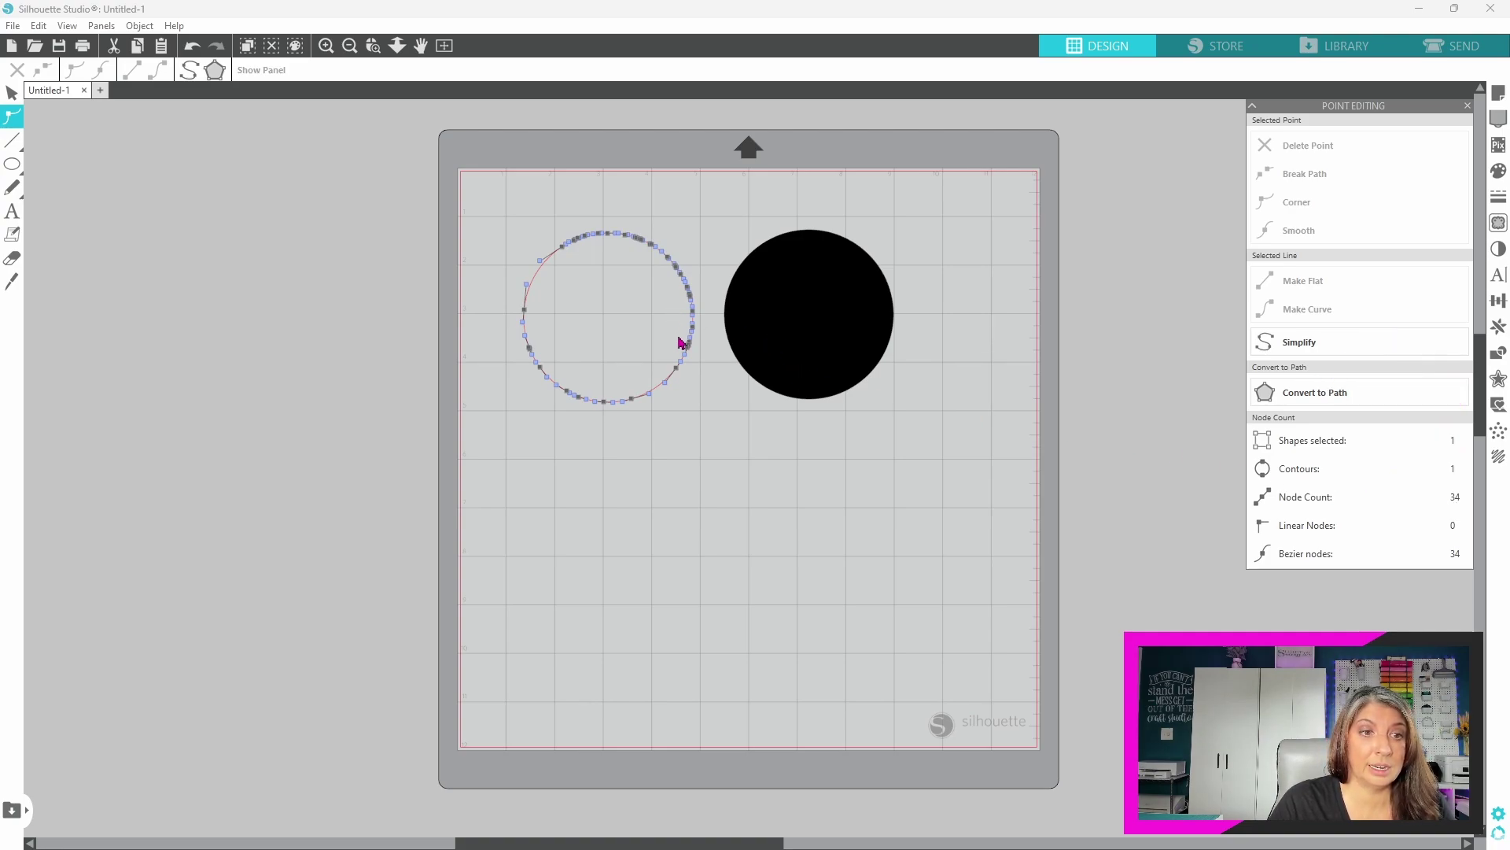
click(808, 341)
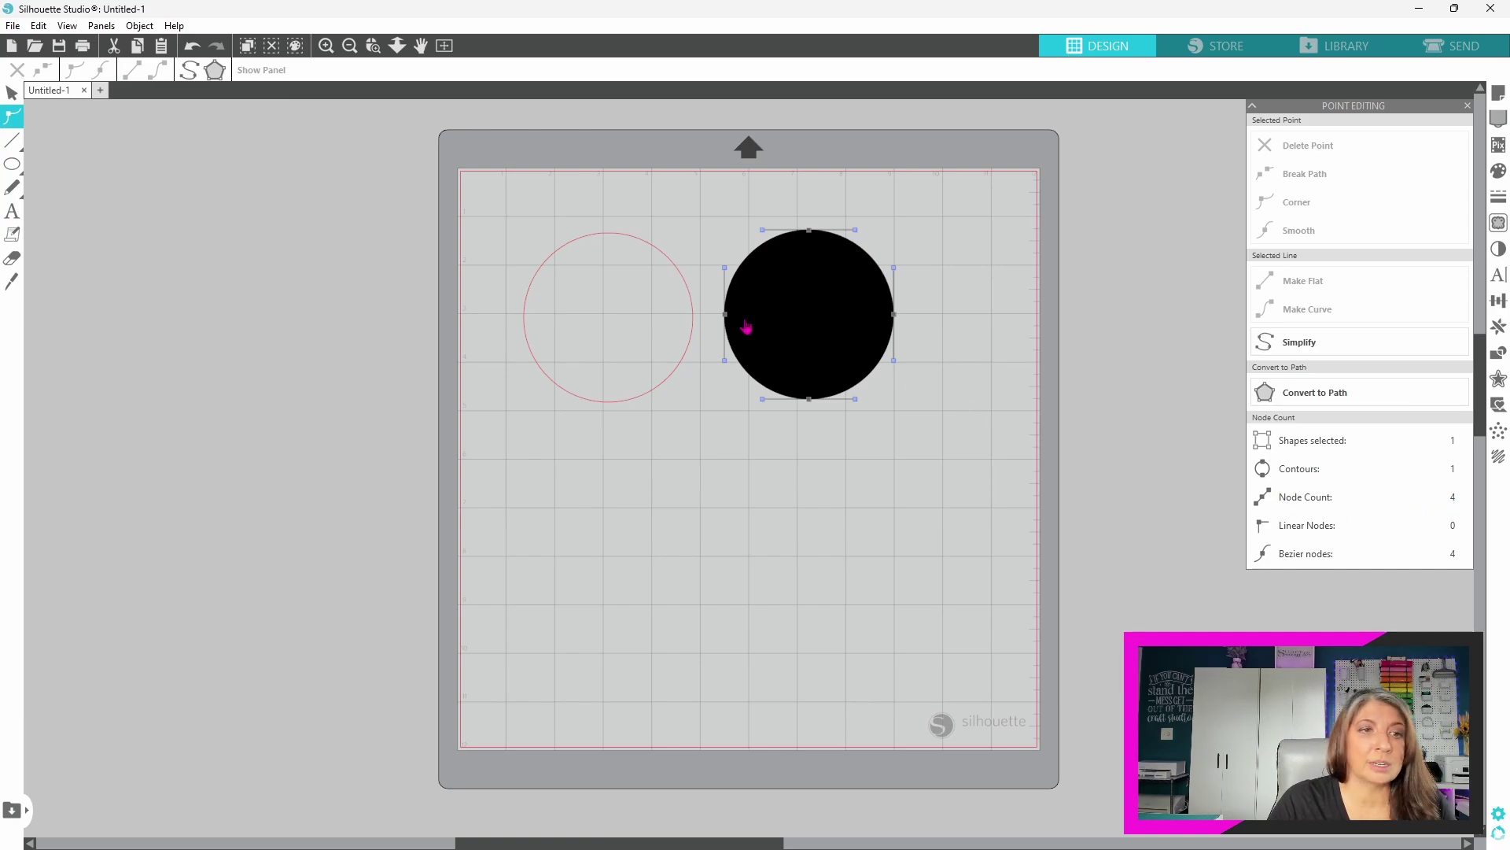
click(696, 321)
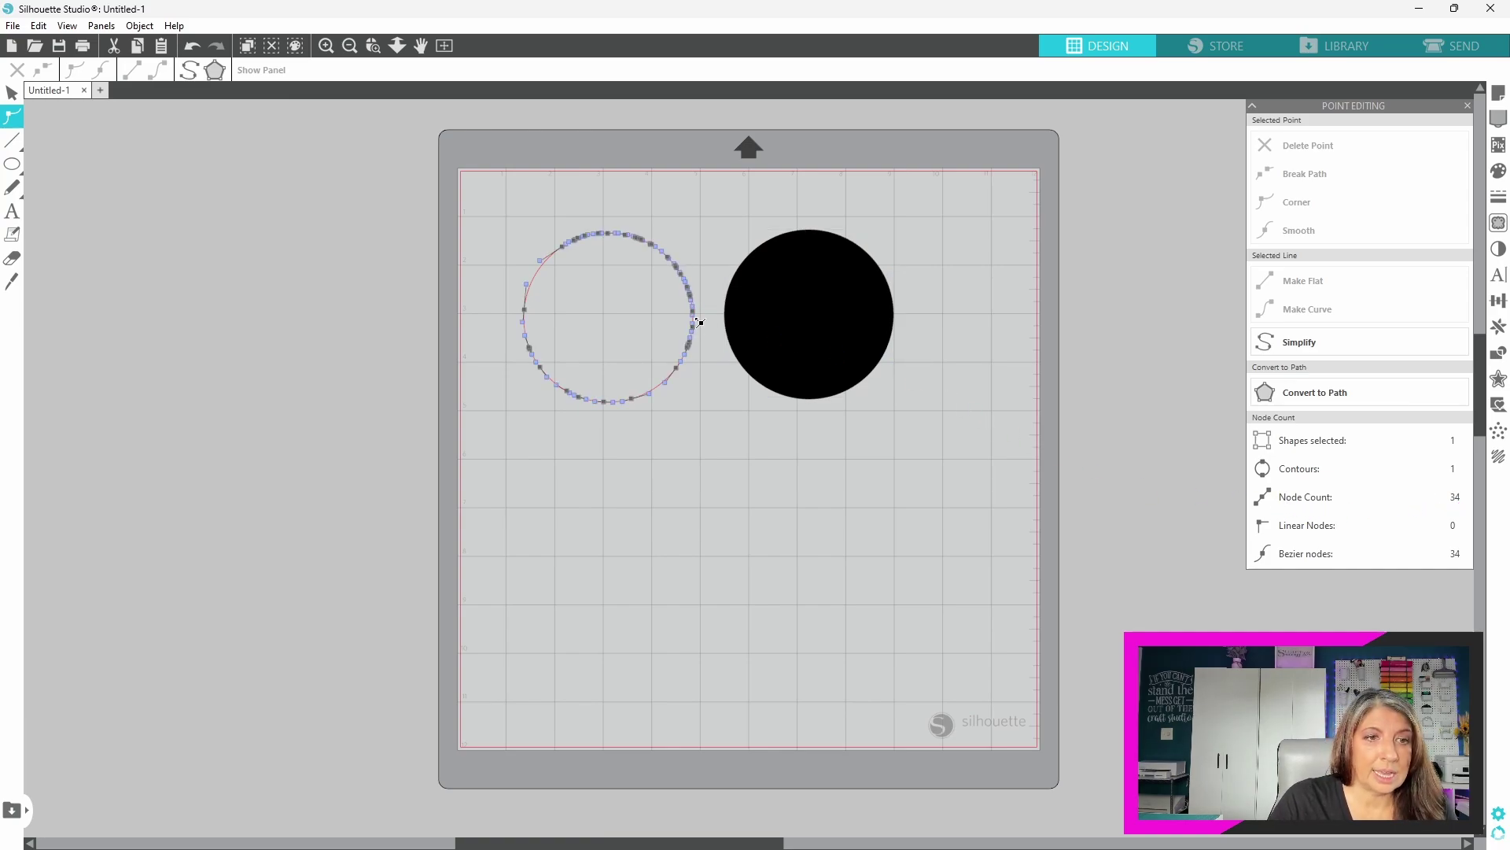
Step: Apply Simplify to reduce the outline circle to 5 Bezier nodes
click(190, 71)
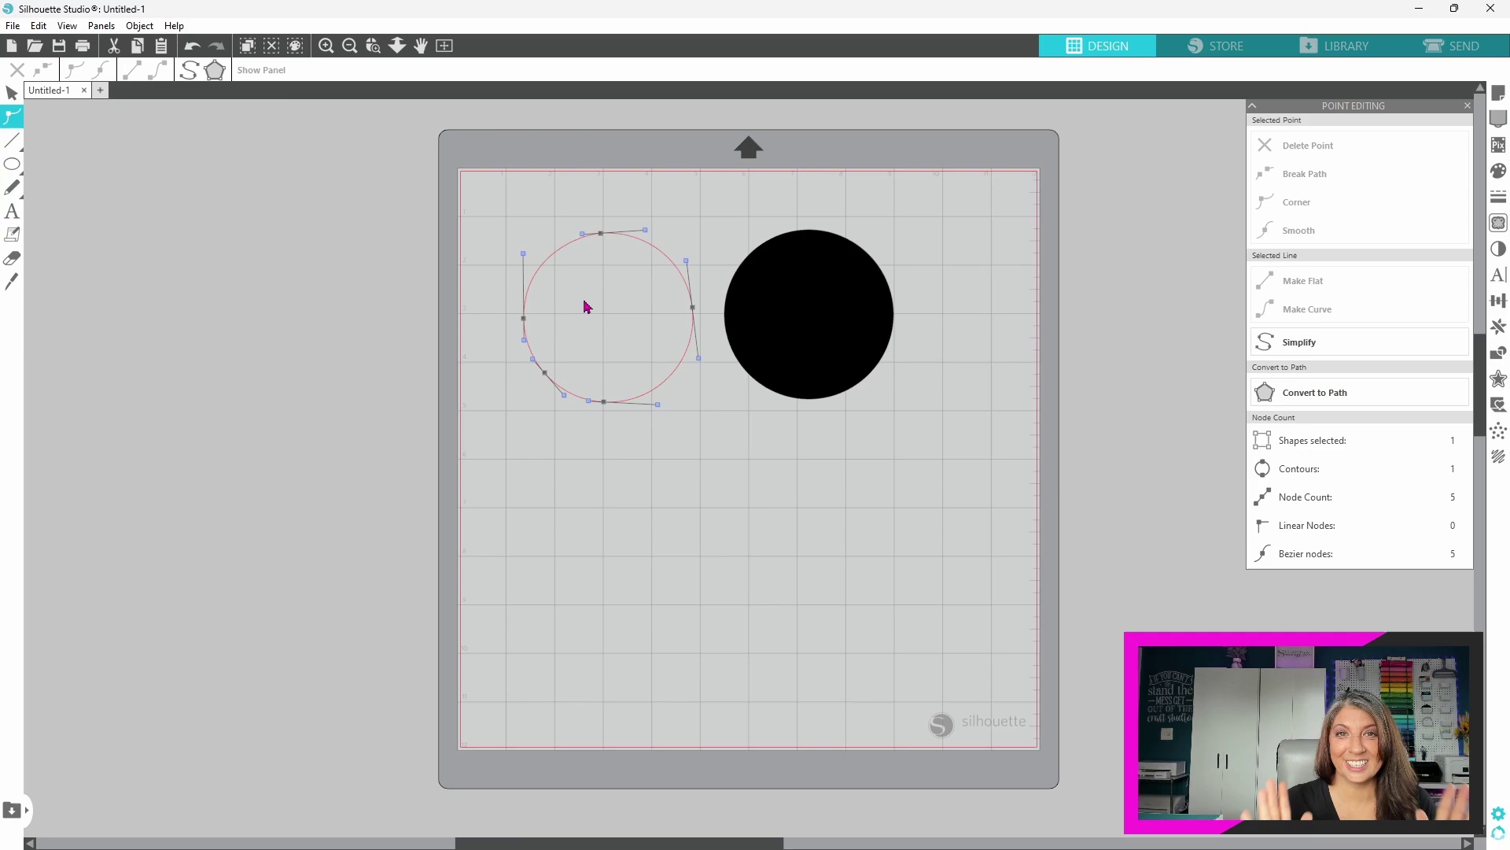
Step: Leave point editing and give the outline circle a pink fill
click(586, 307)
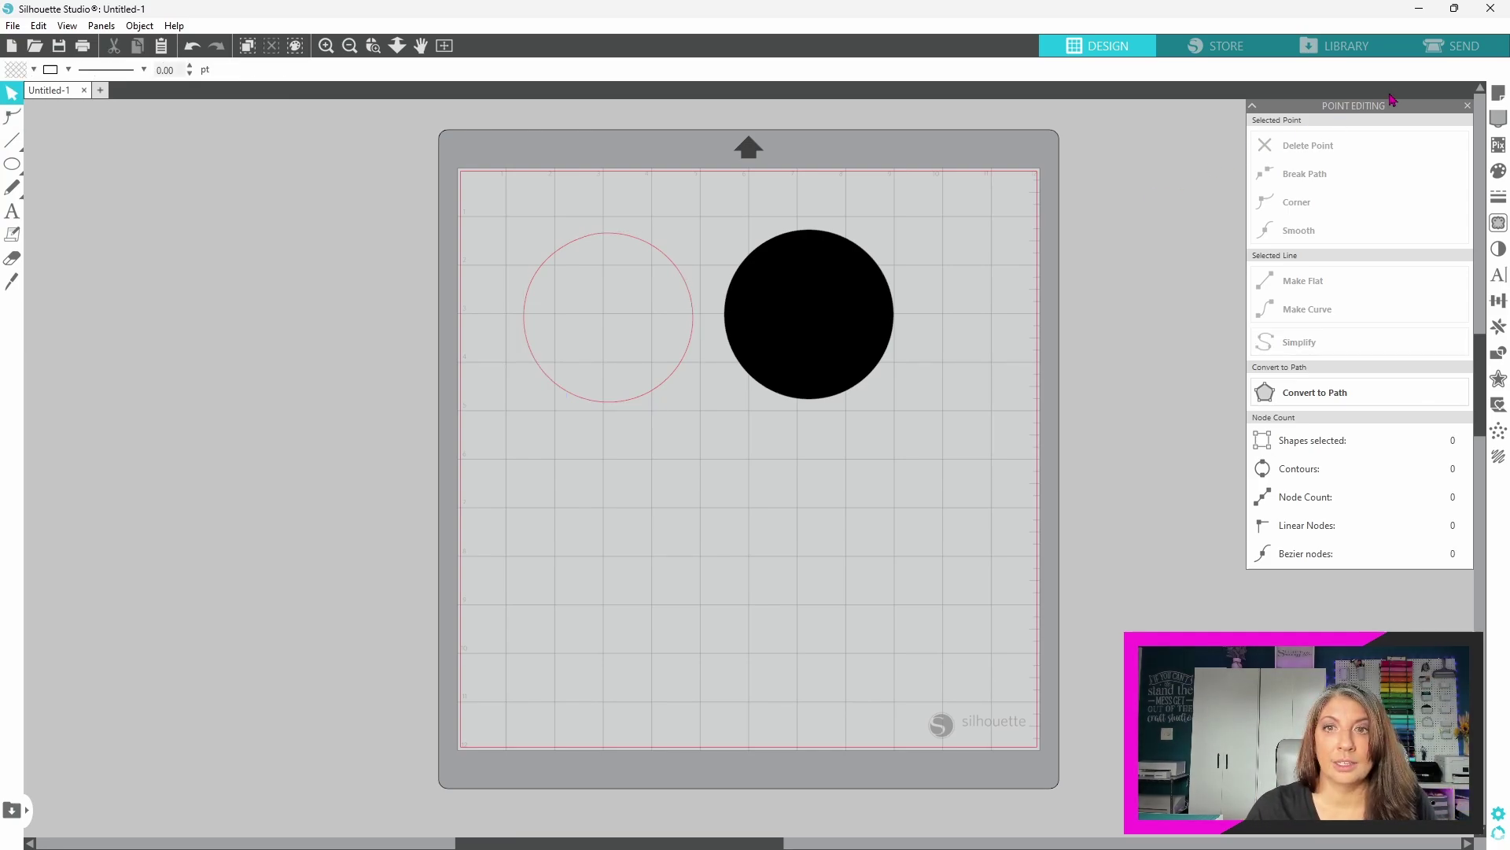
click(1467, 107)
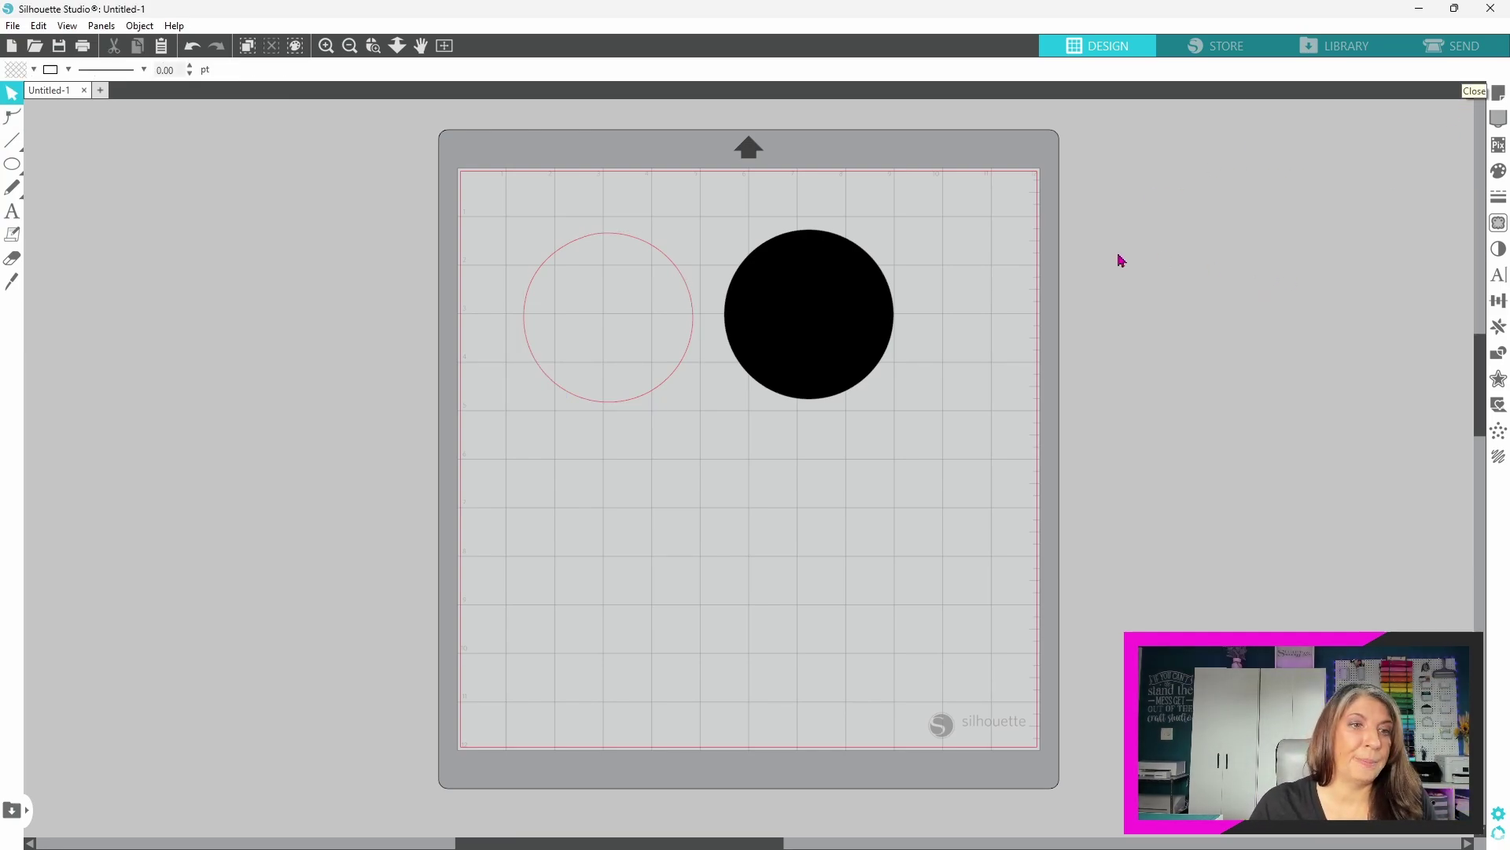
click(668, 262)
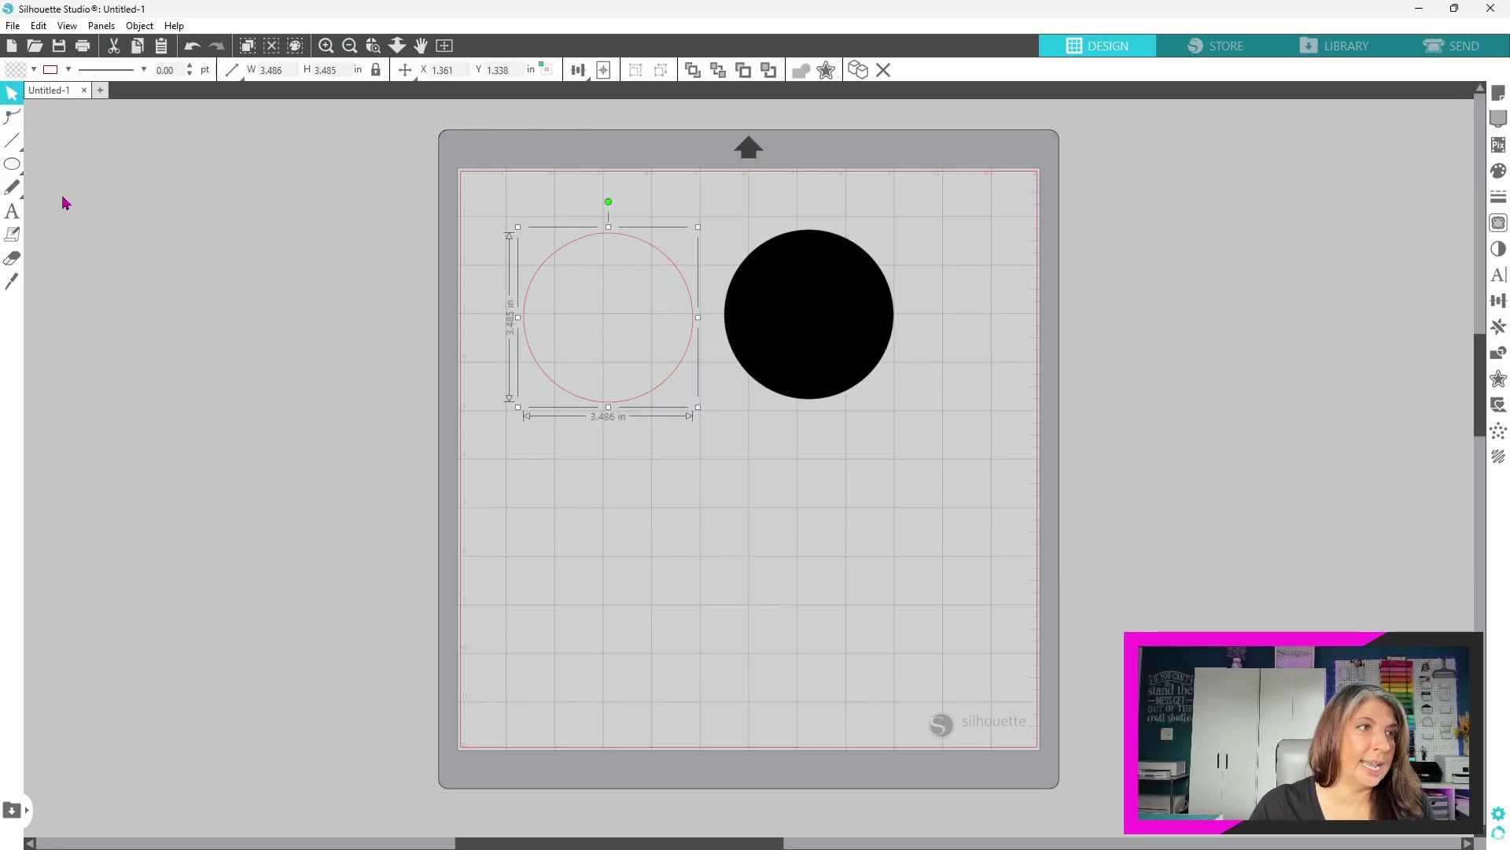
click(33, 70)
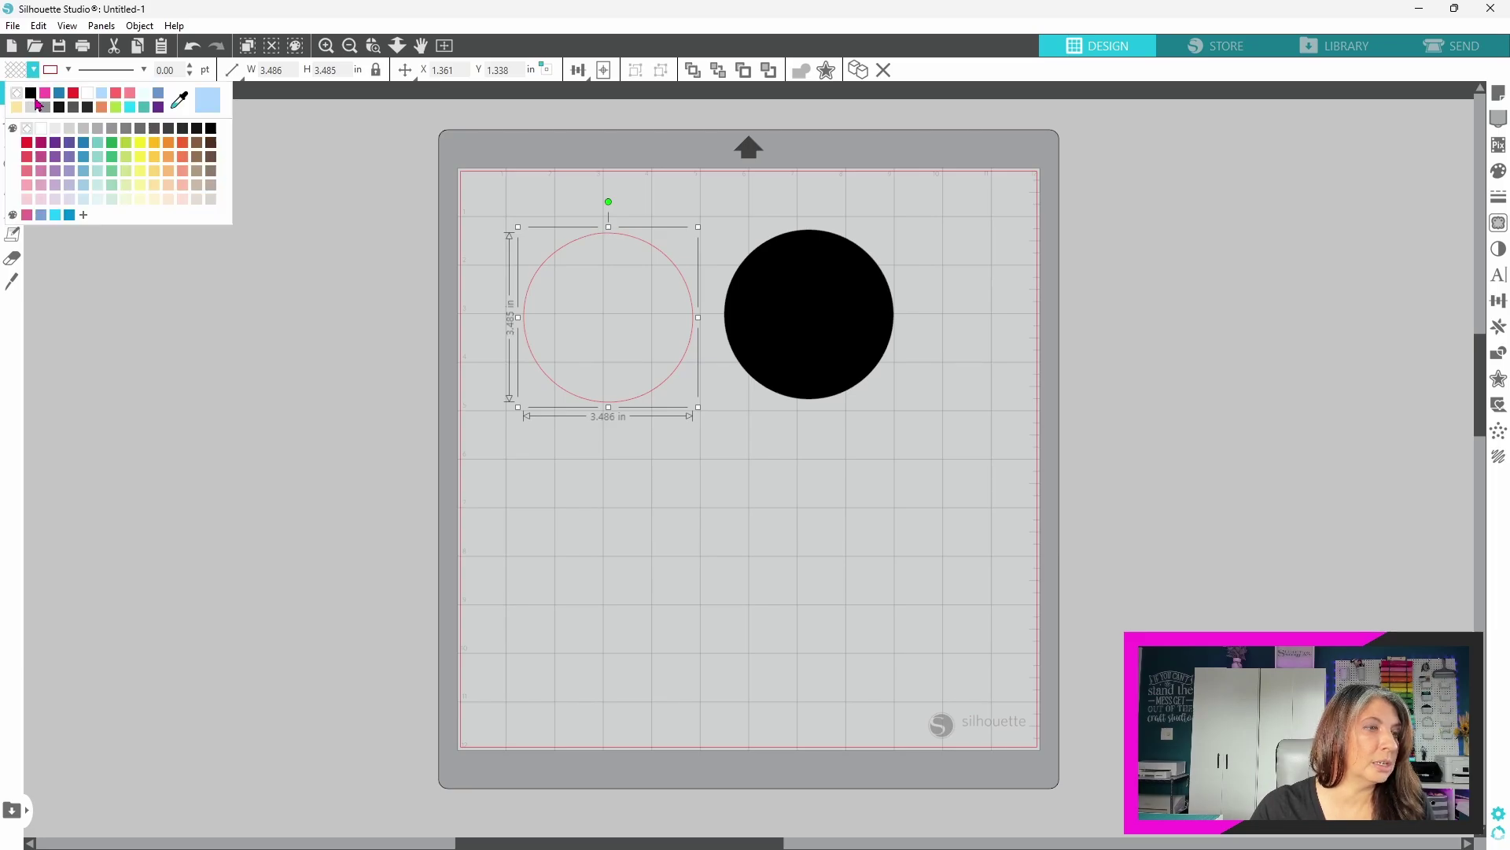
click(44, 93)
click(1454, 52)
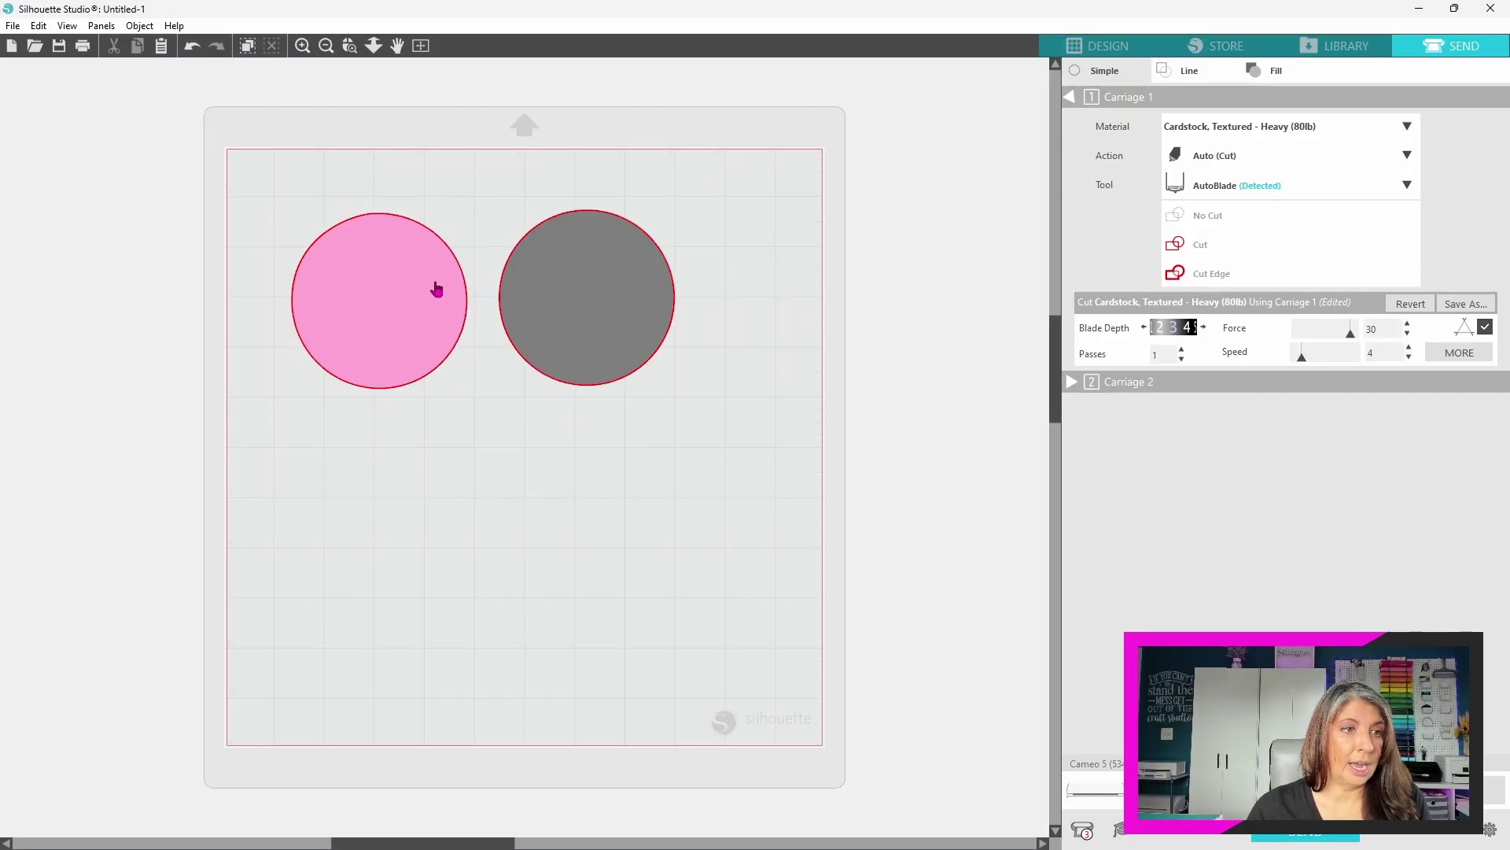
Step: In the Line tab, cut only the black line colour and switch the red row off
click(1187, 77)
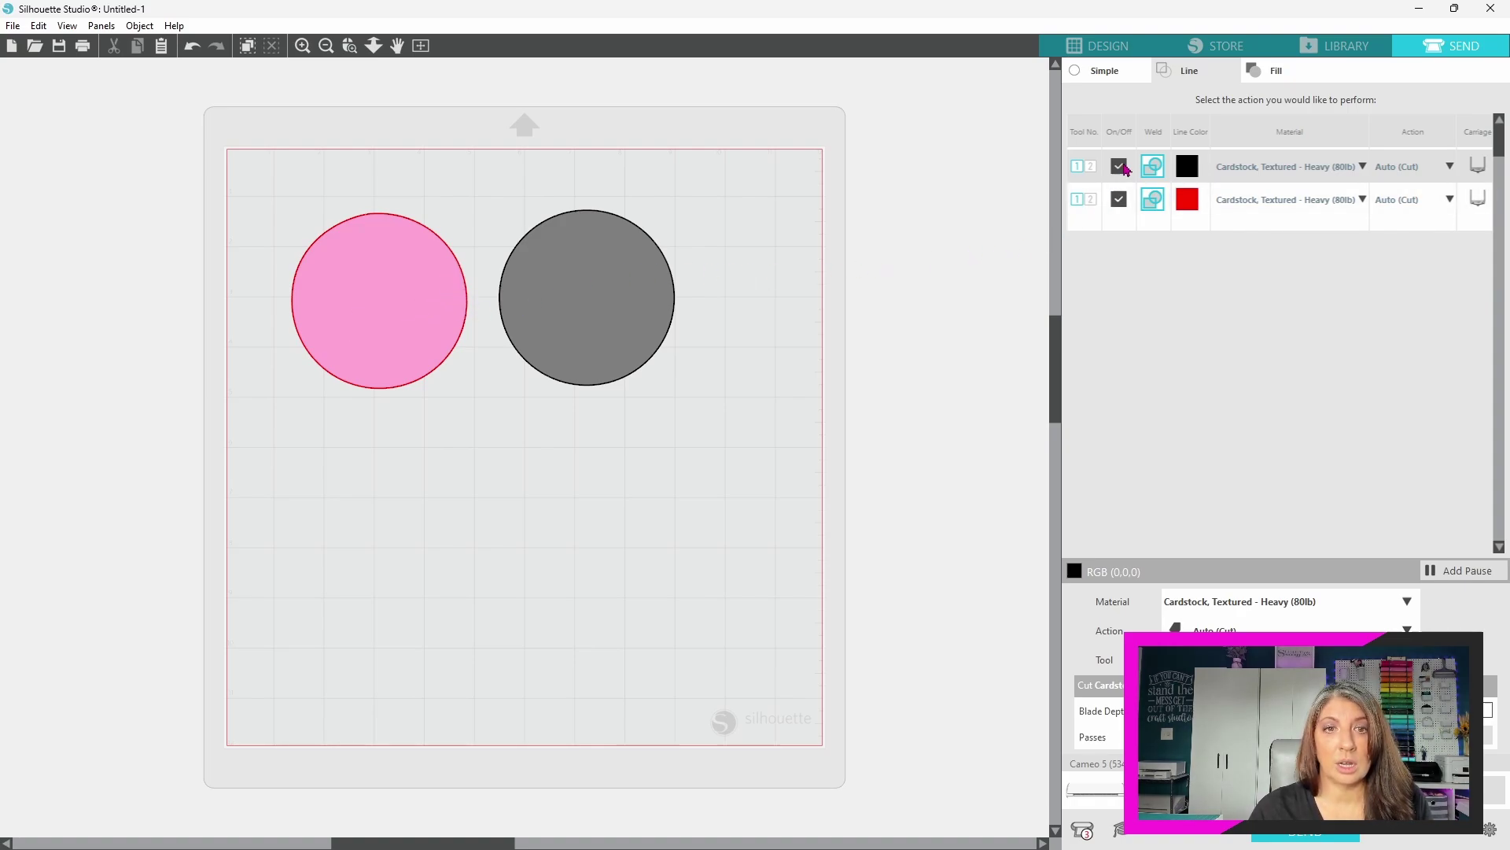
click(1122, 167)
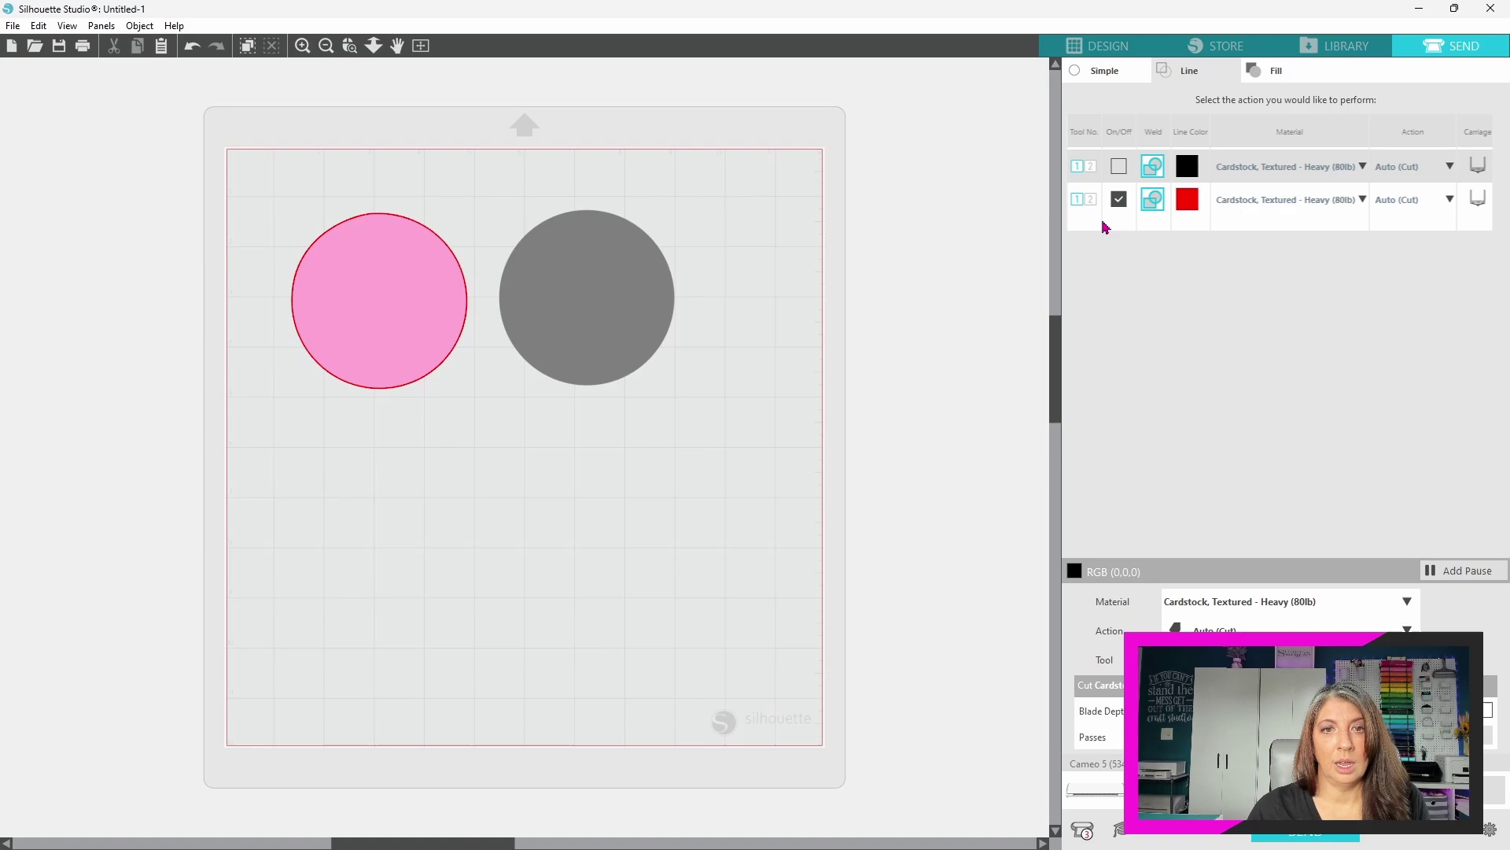
click(1120, 201)
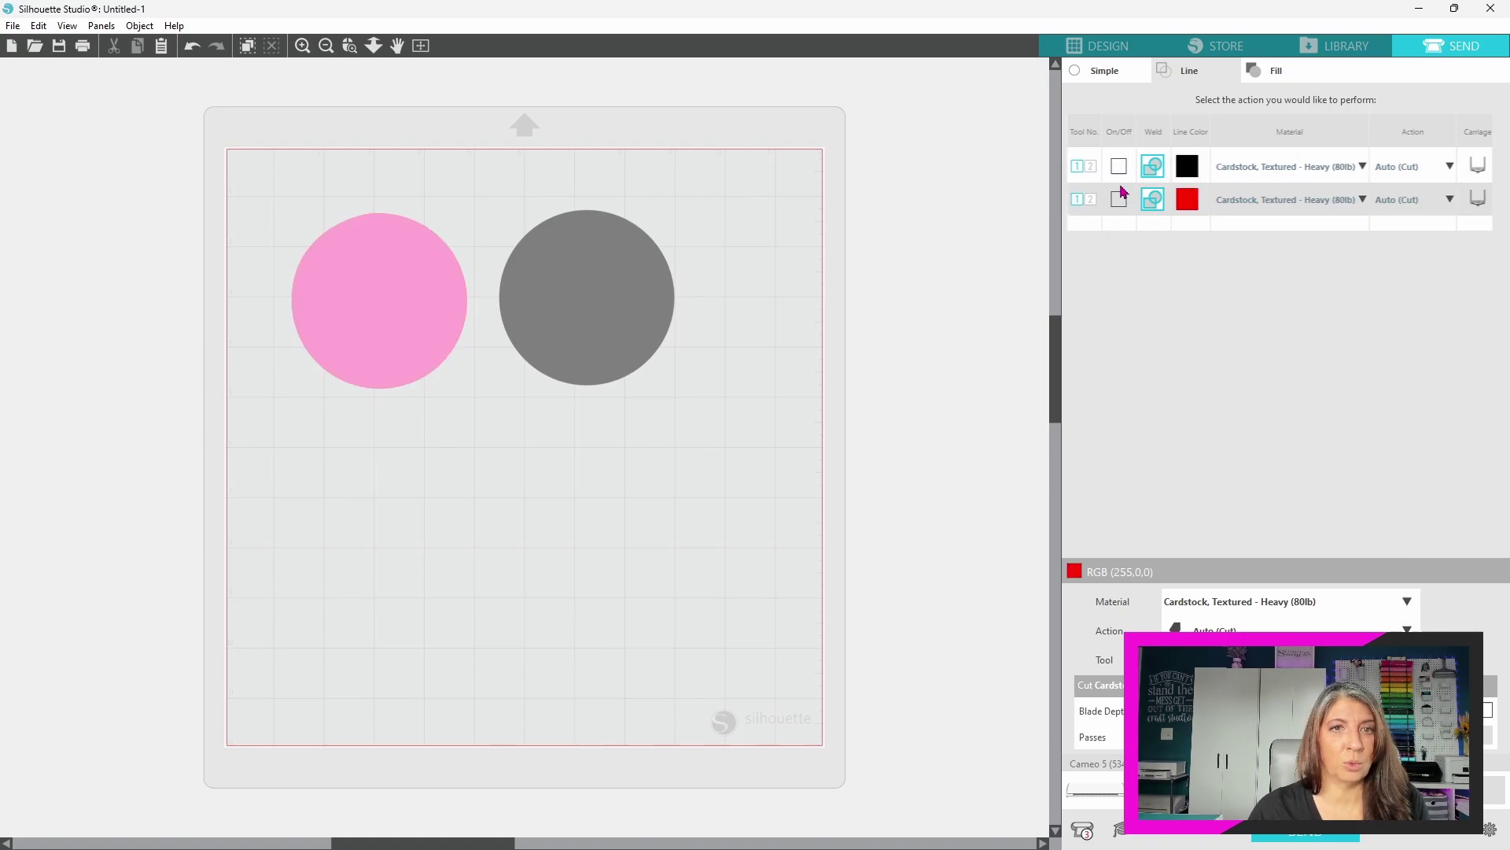
click(1119, 167)
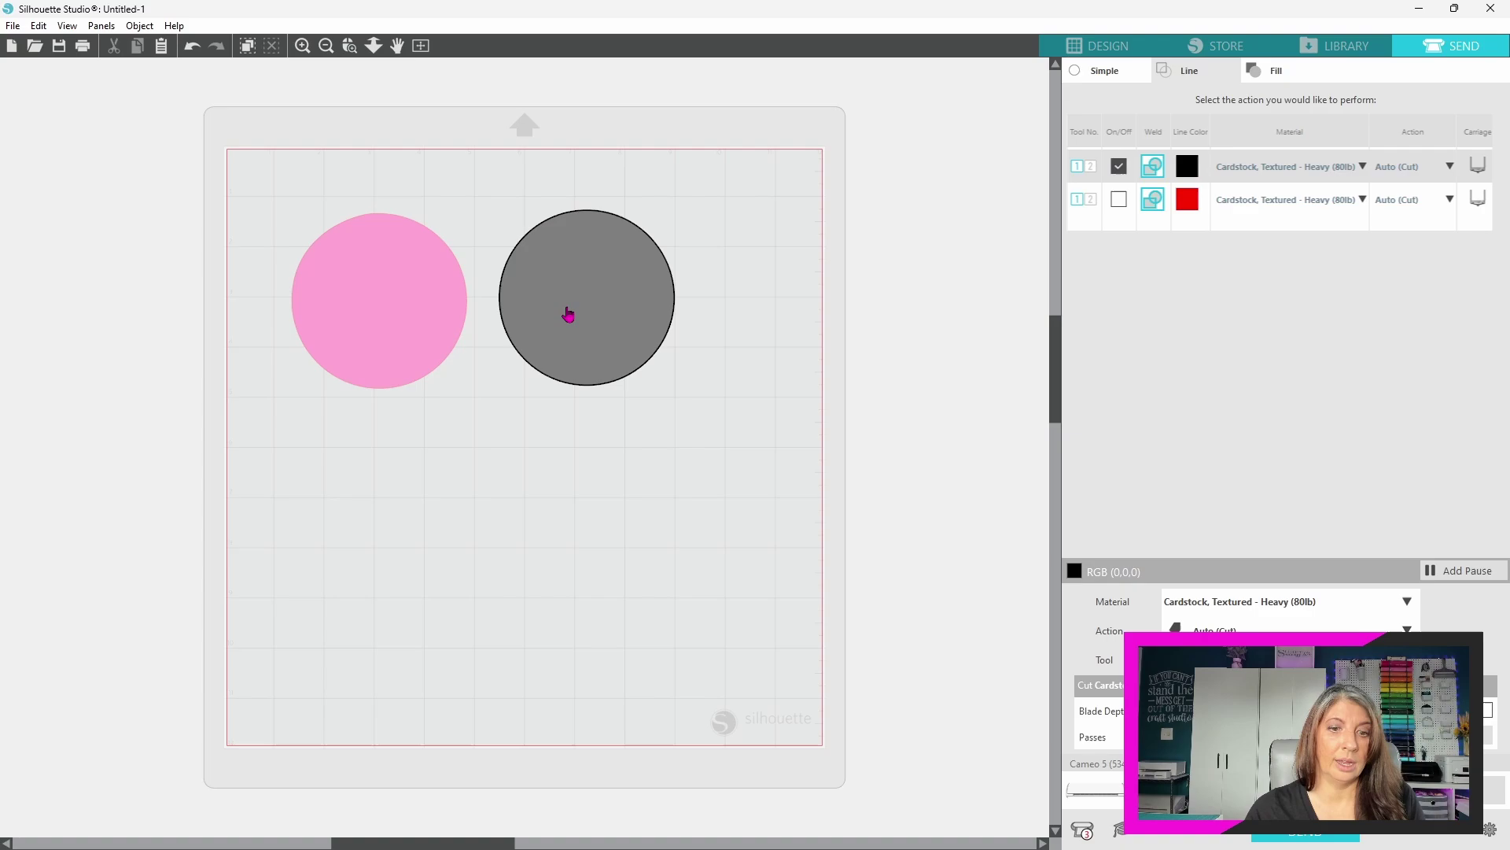
Step: Rearrange the circles side by side and select the grey circle
drag(568, 314, 460, 317)
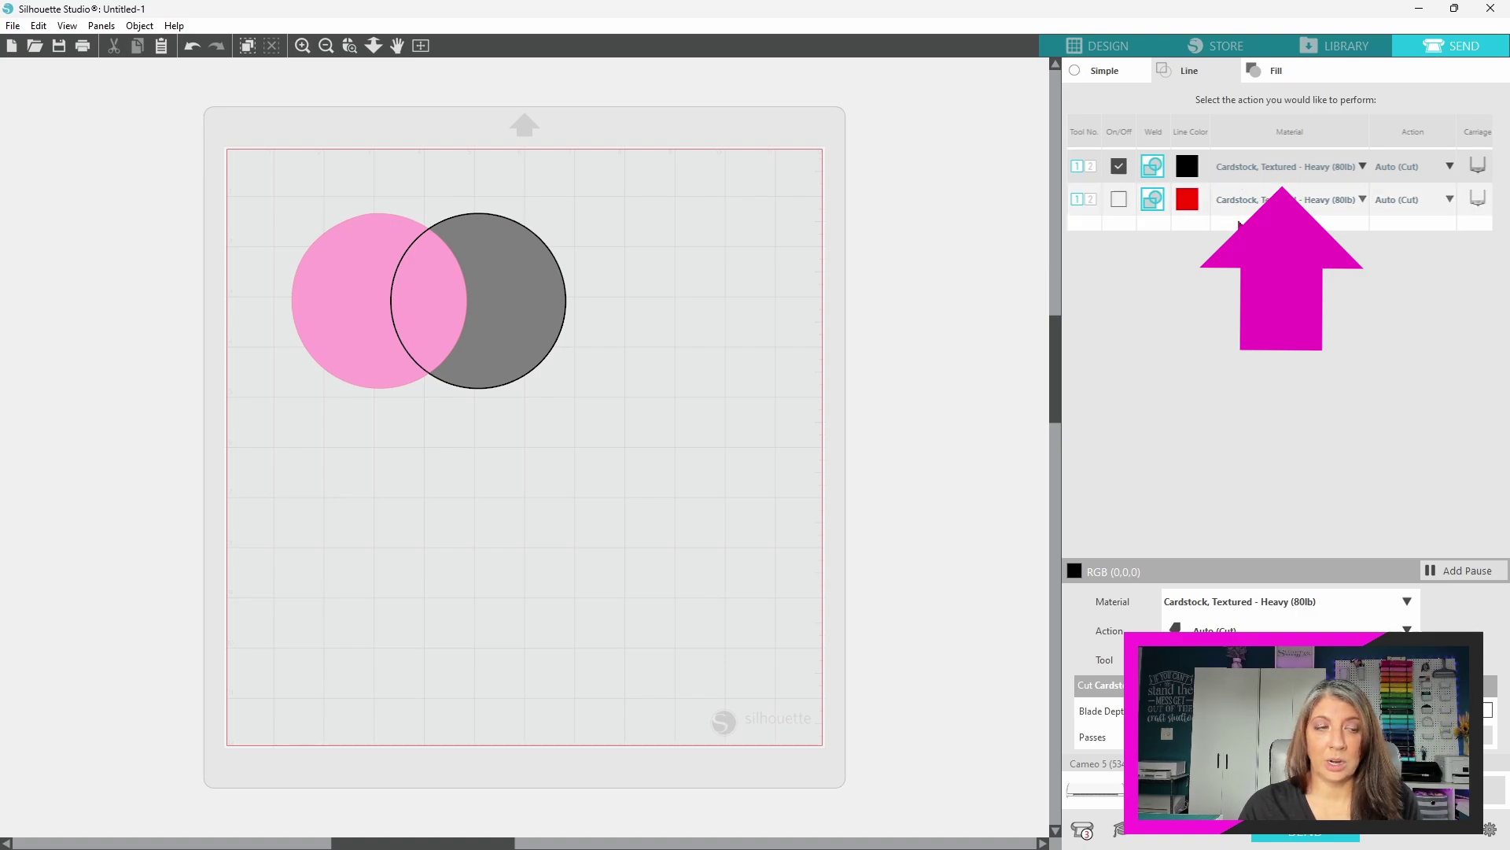
drag(504, 363, 532, 314)
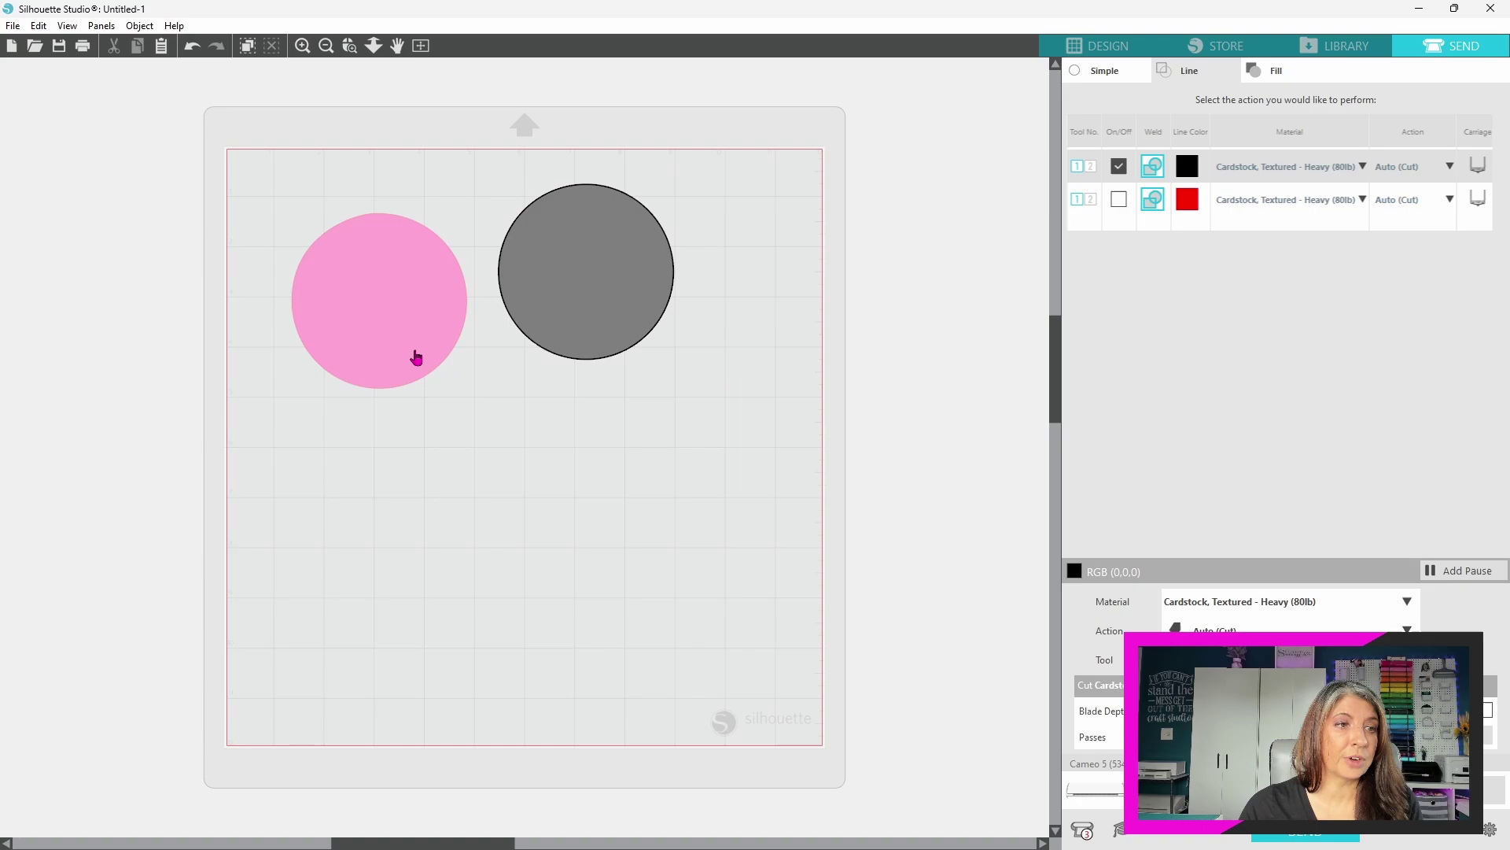
drag(416, 358, 438, 307)
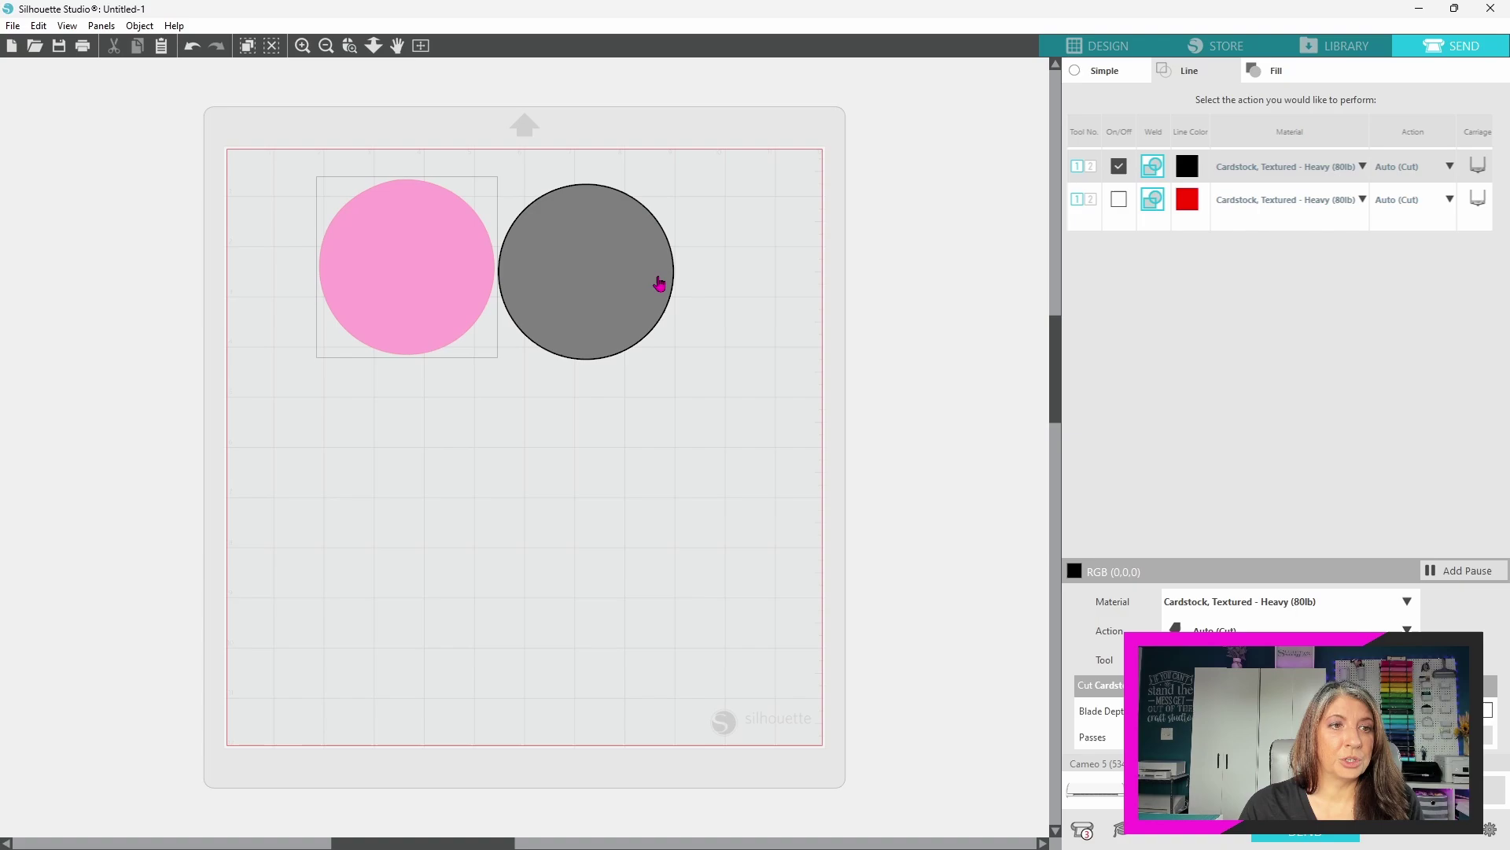
click(659, 283)
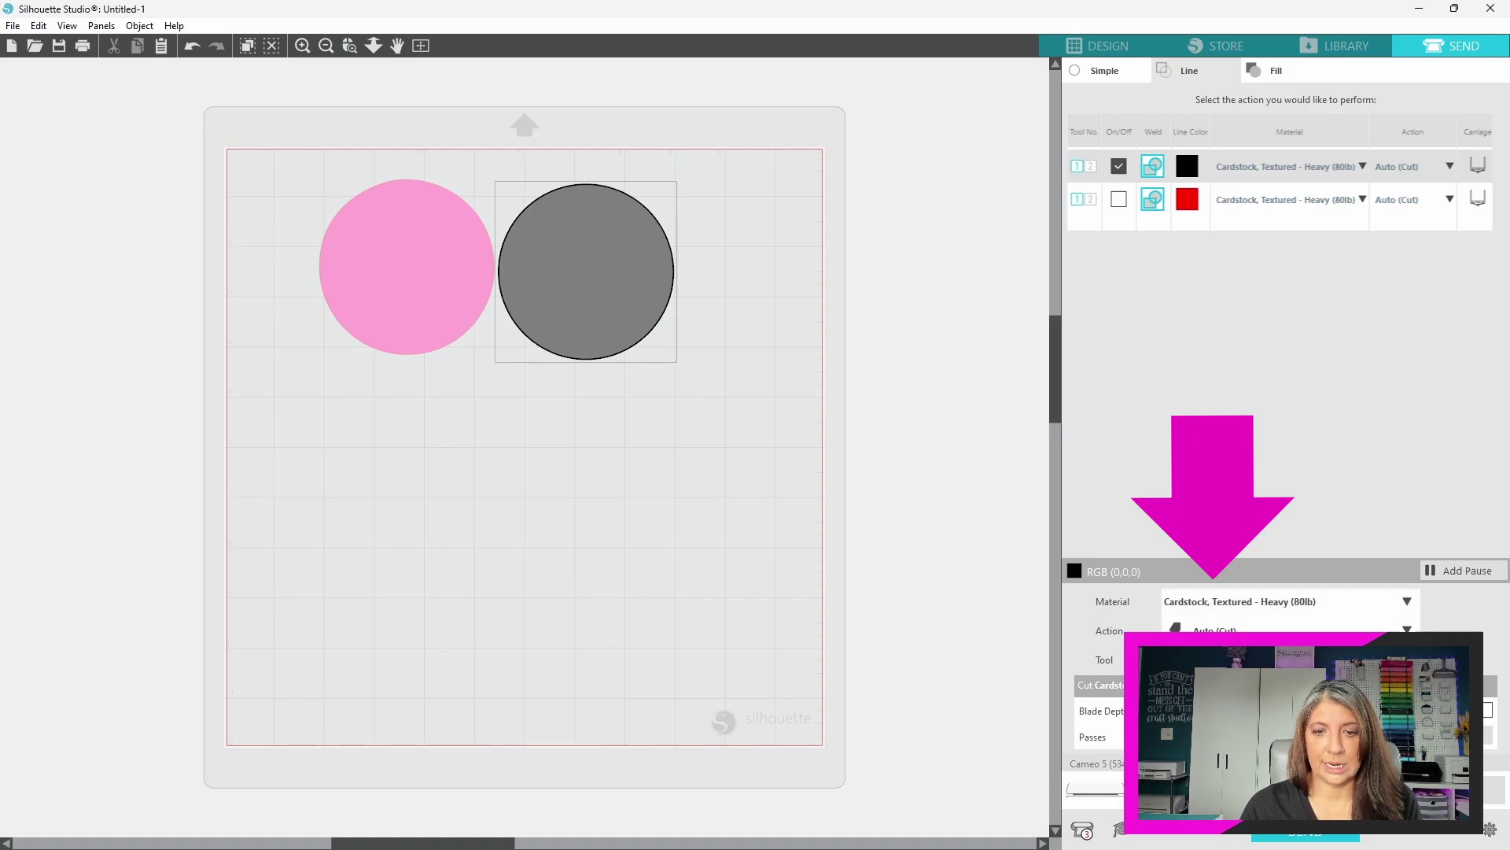
Step: Turn cutting on for the red line colour with Vinyl, Matte material
click(1119, 199)
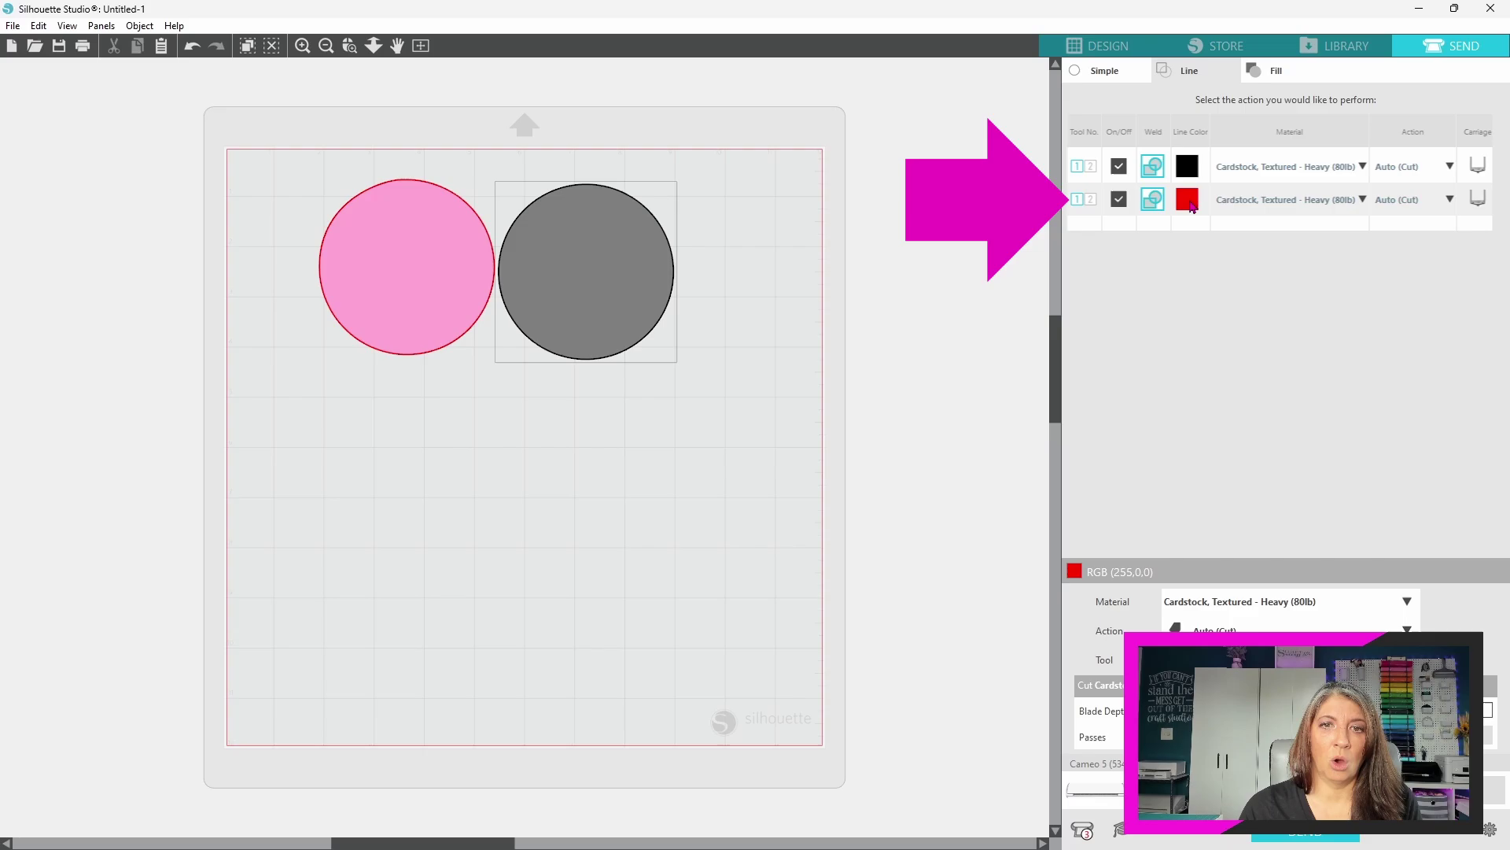
click(1363, 200)
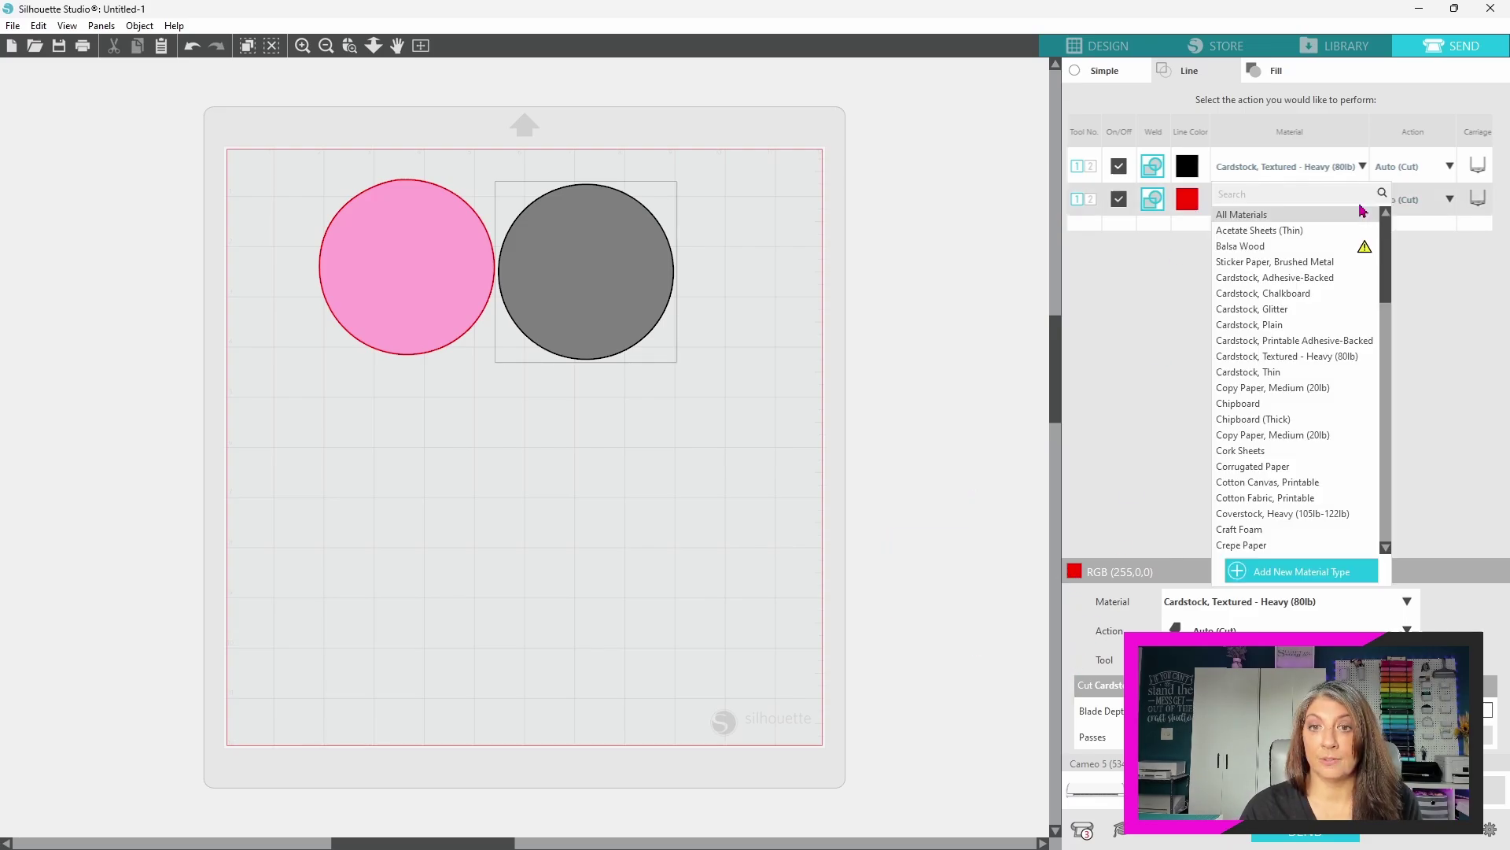
click(1294, 292)
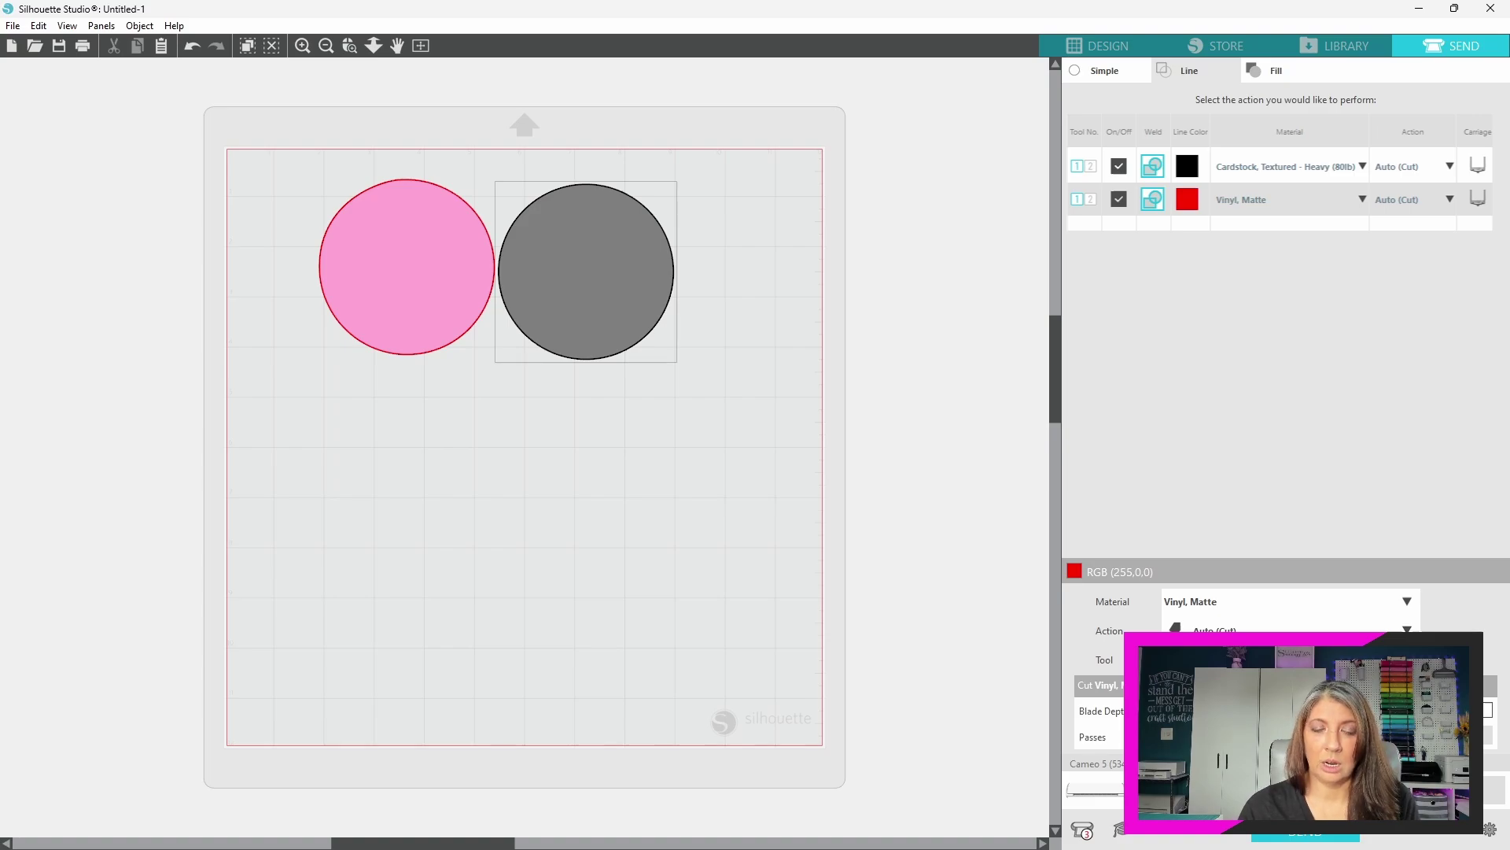
click(1198, 170)
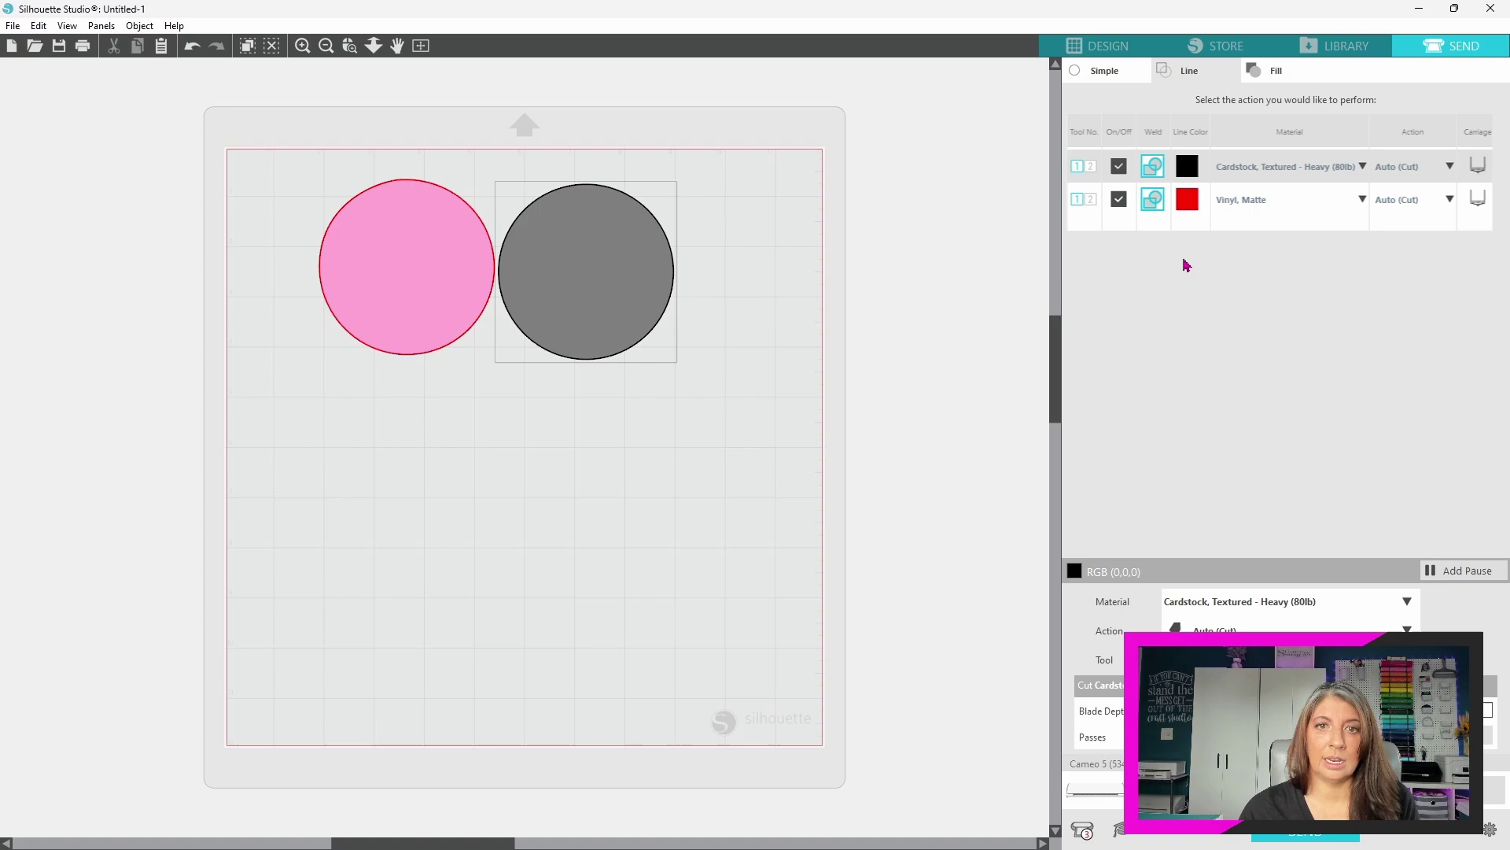
click(1184, 213)
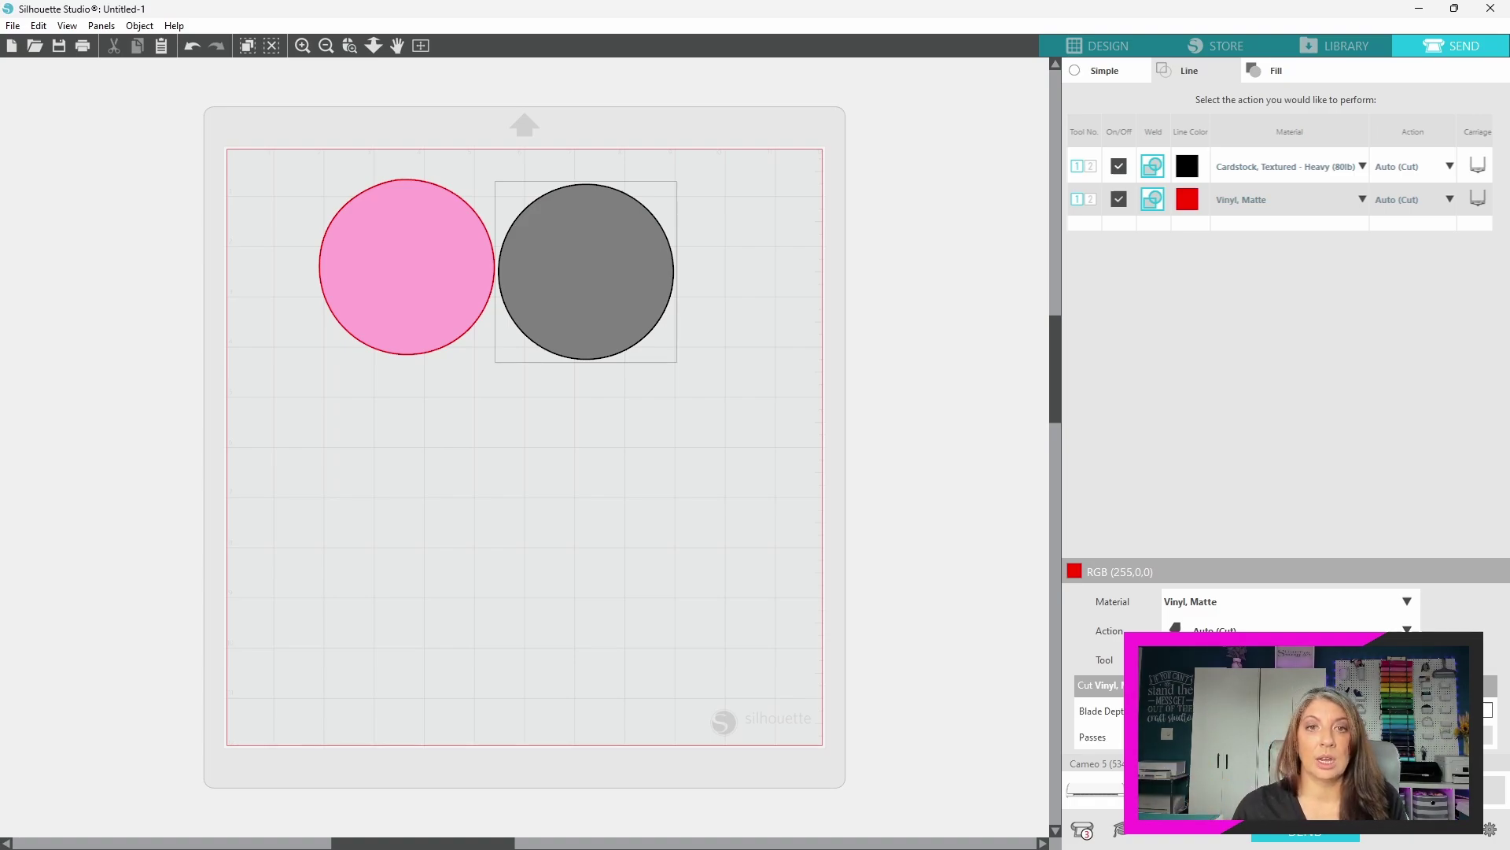
click(1274, 79)
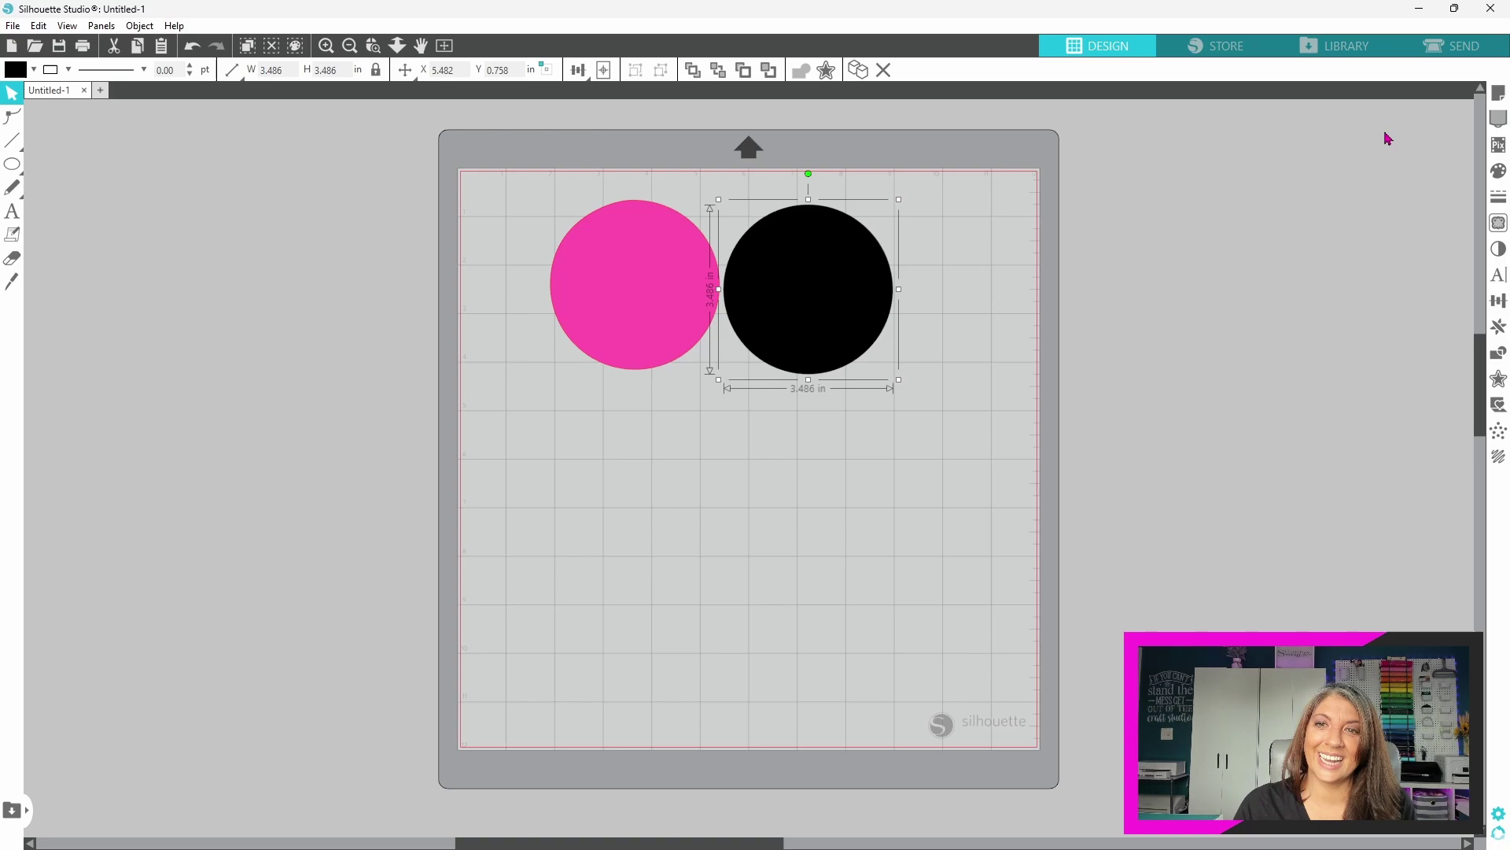
Step: Set Cutting Mat to None and a custom media size with 25 in height
click(1499, 94)
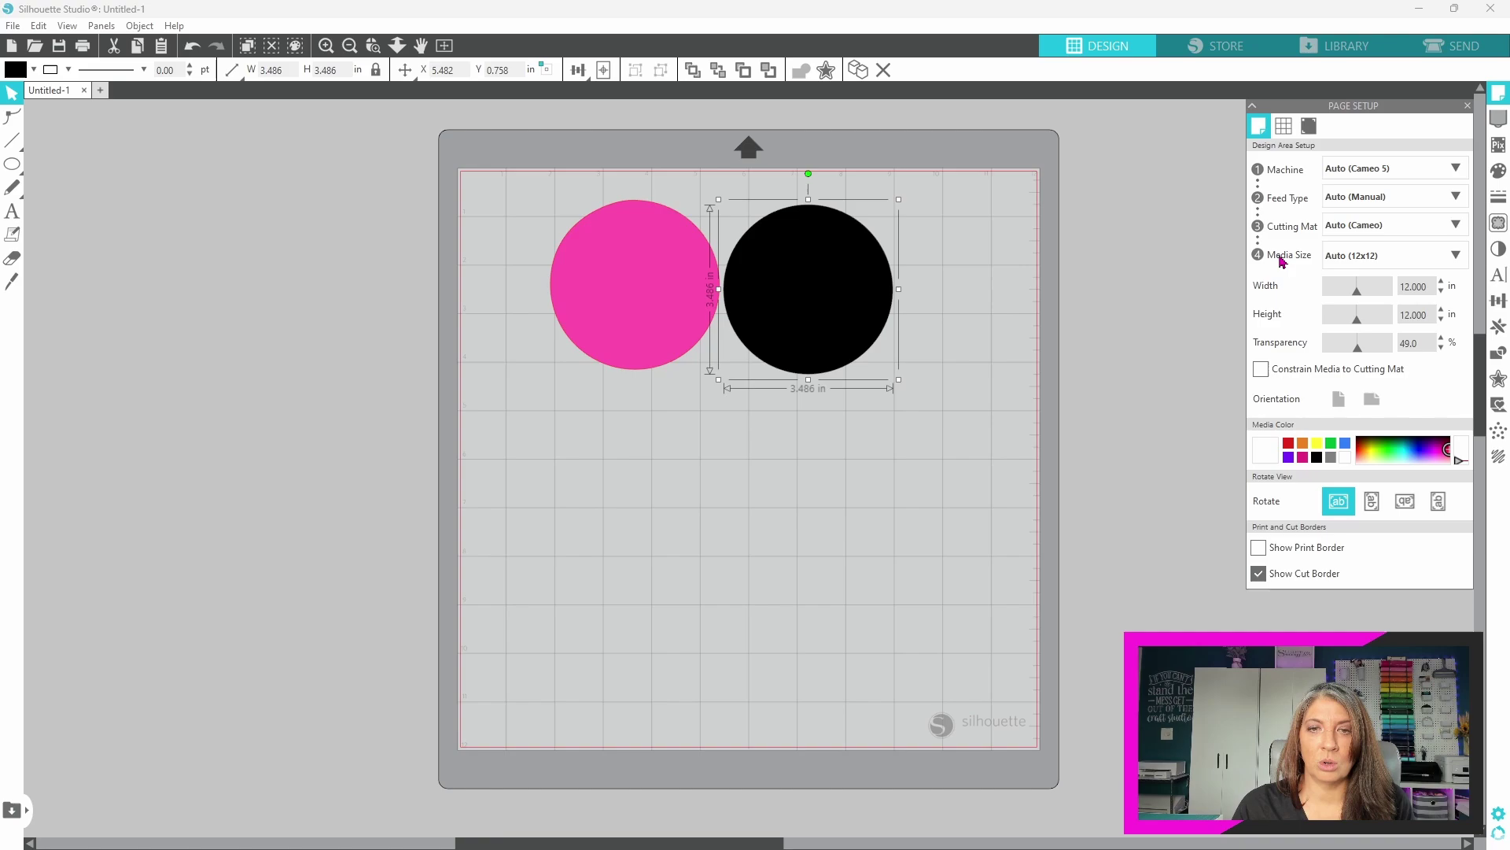
click(1456, 225)
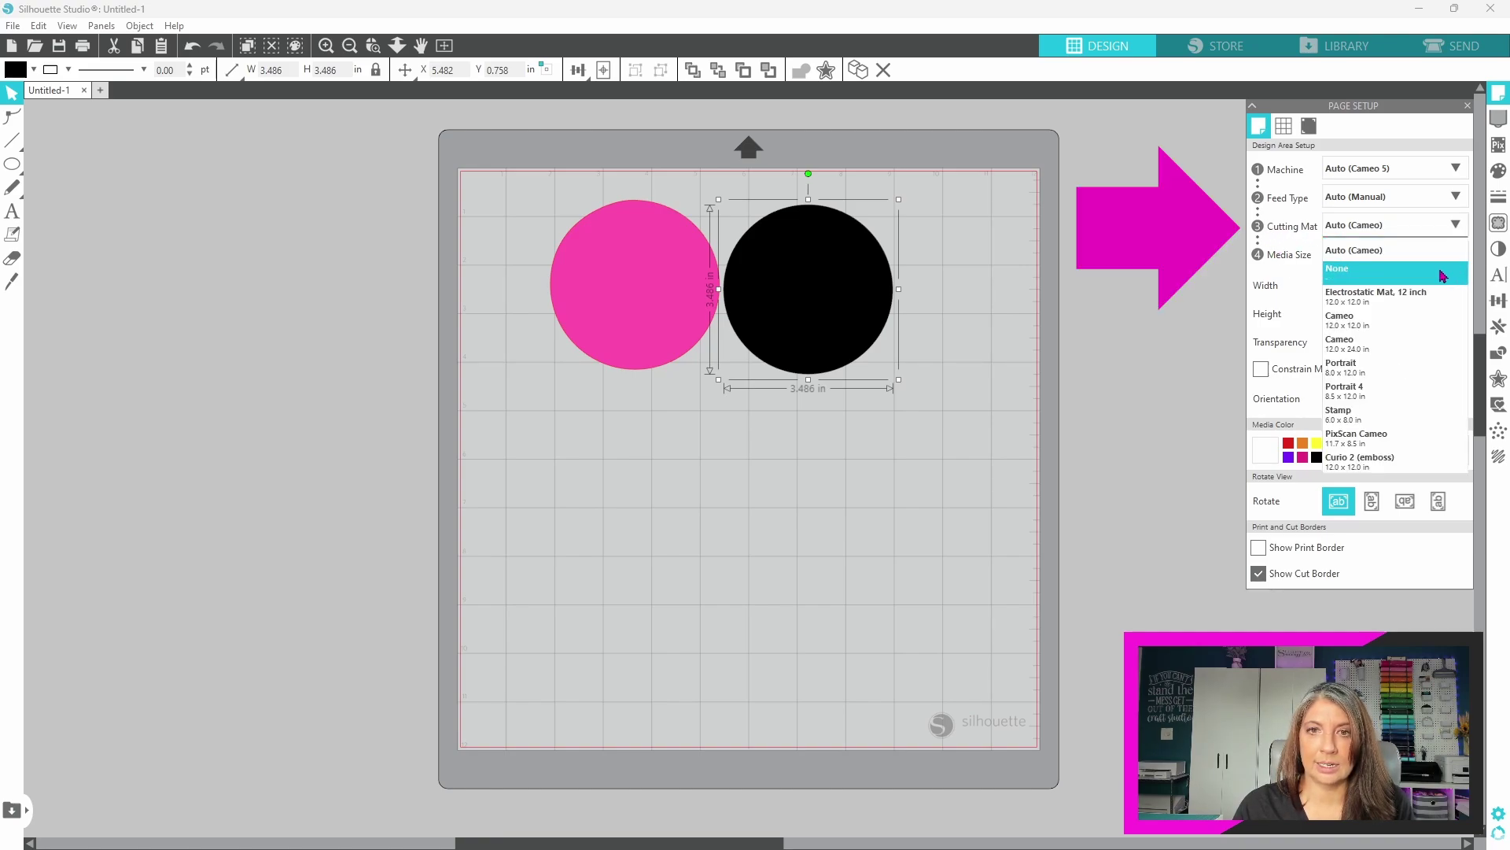
click(1443, 272)
click(1456, 257)
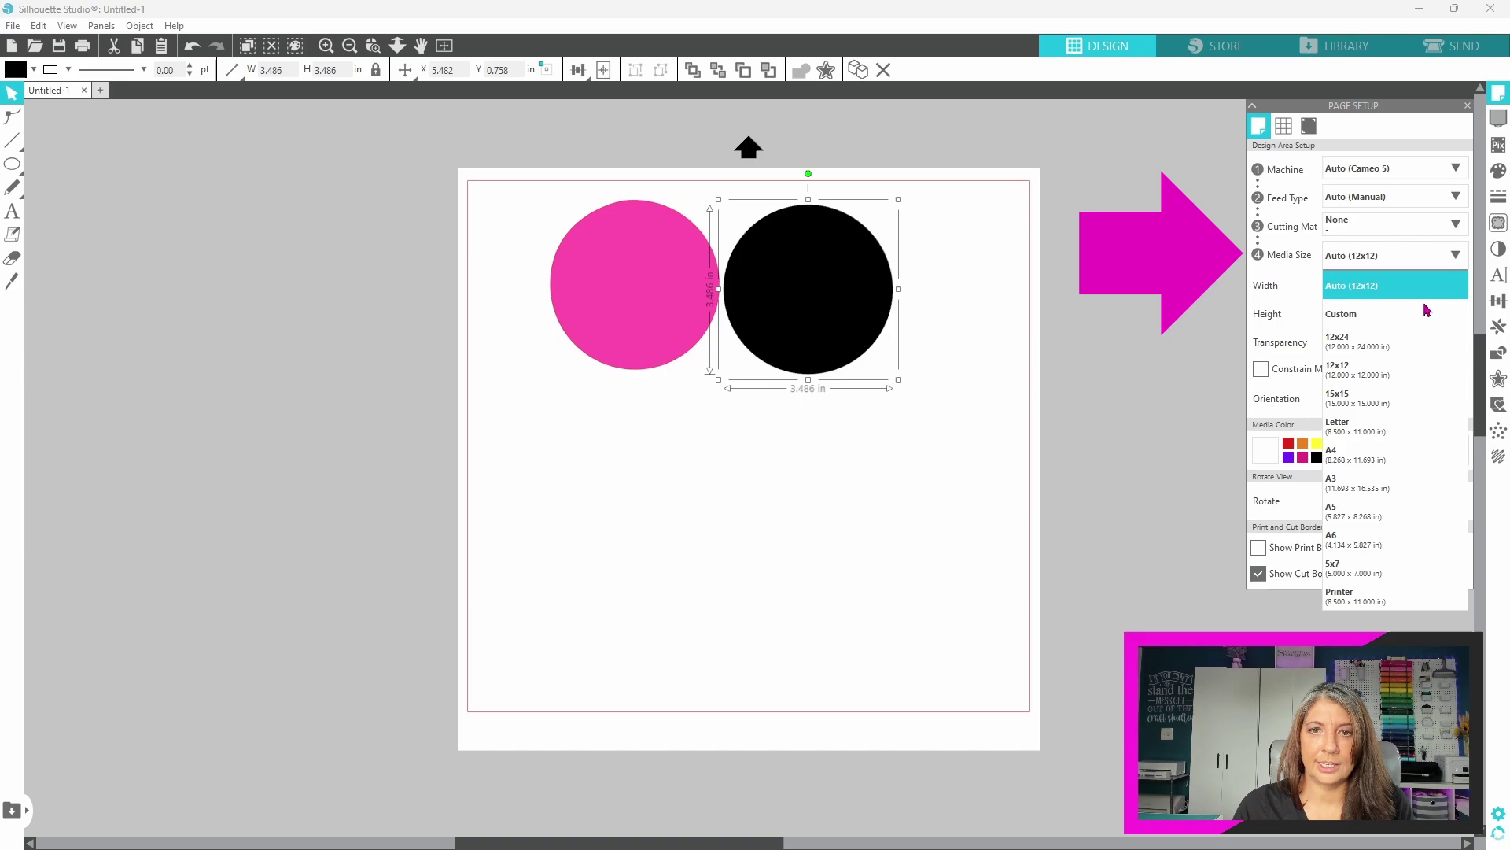
click(1406, 314)
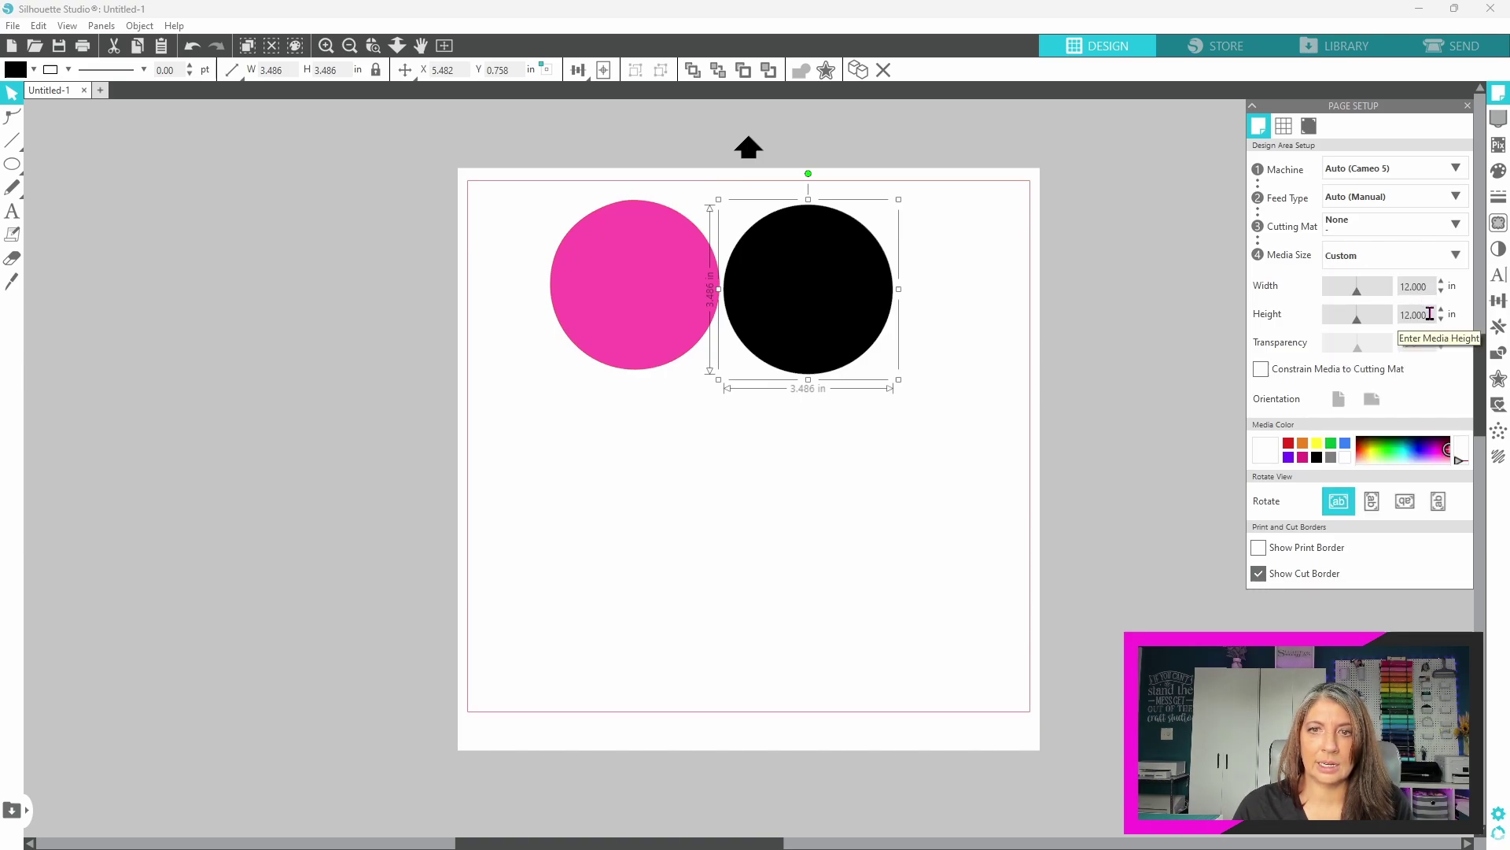
double_click(1430, 313)
text(25)
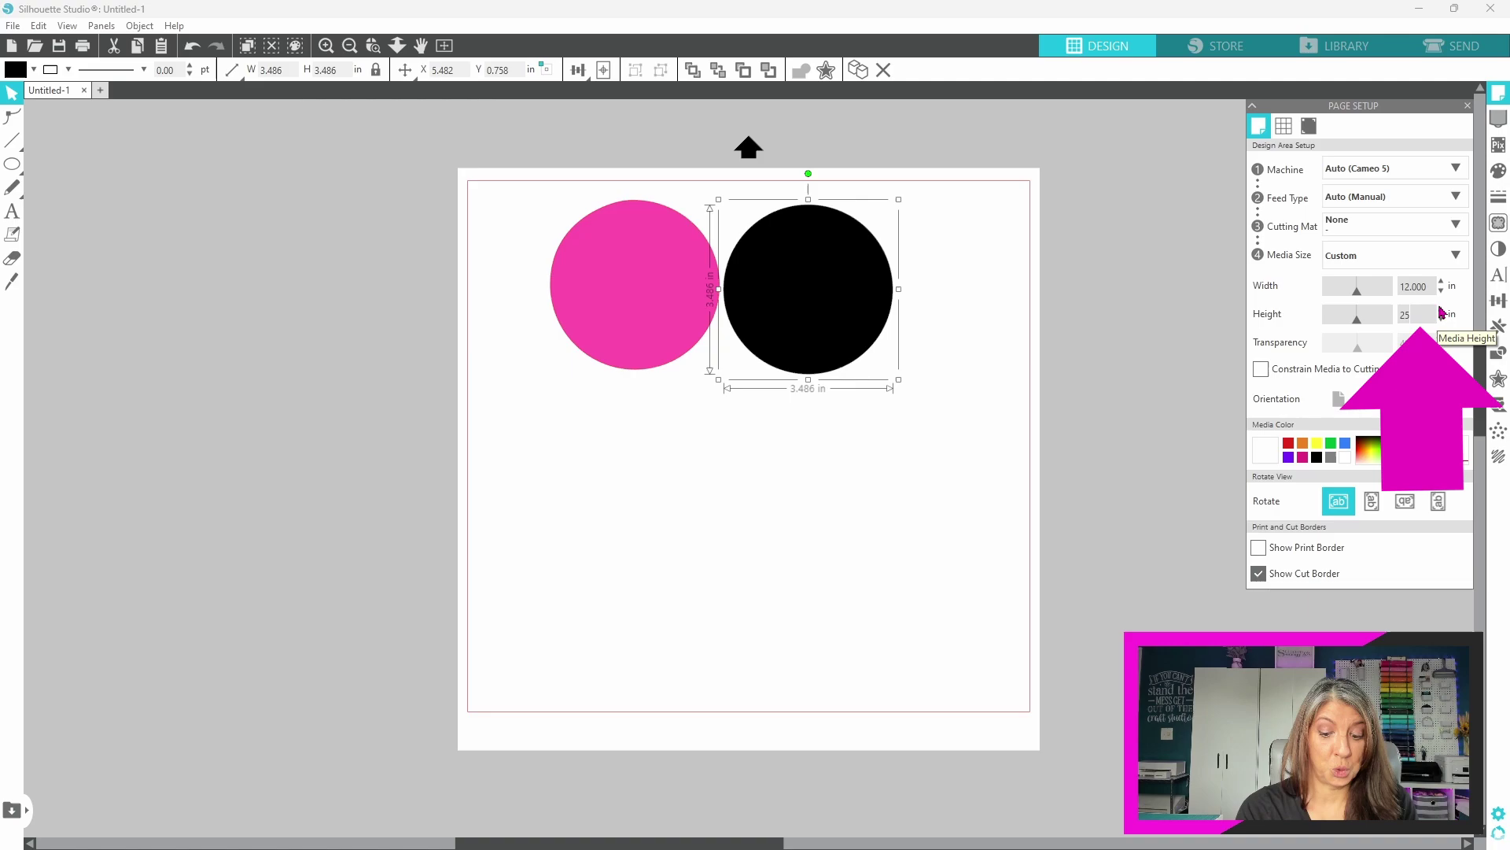
key(Return)
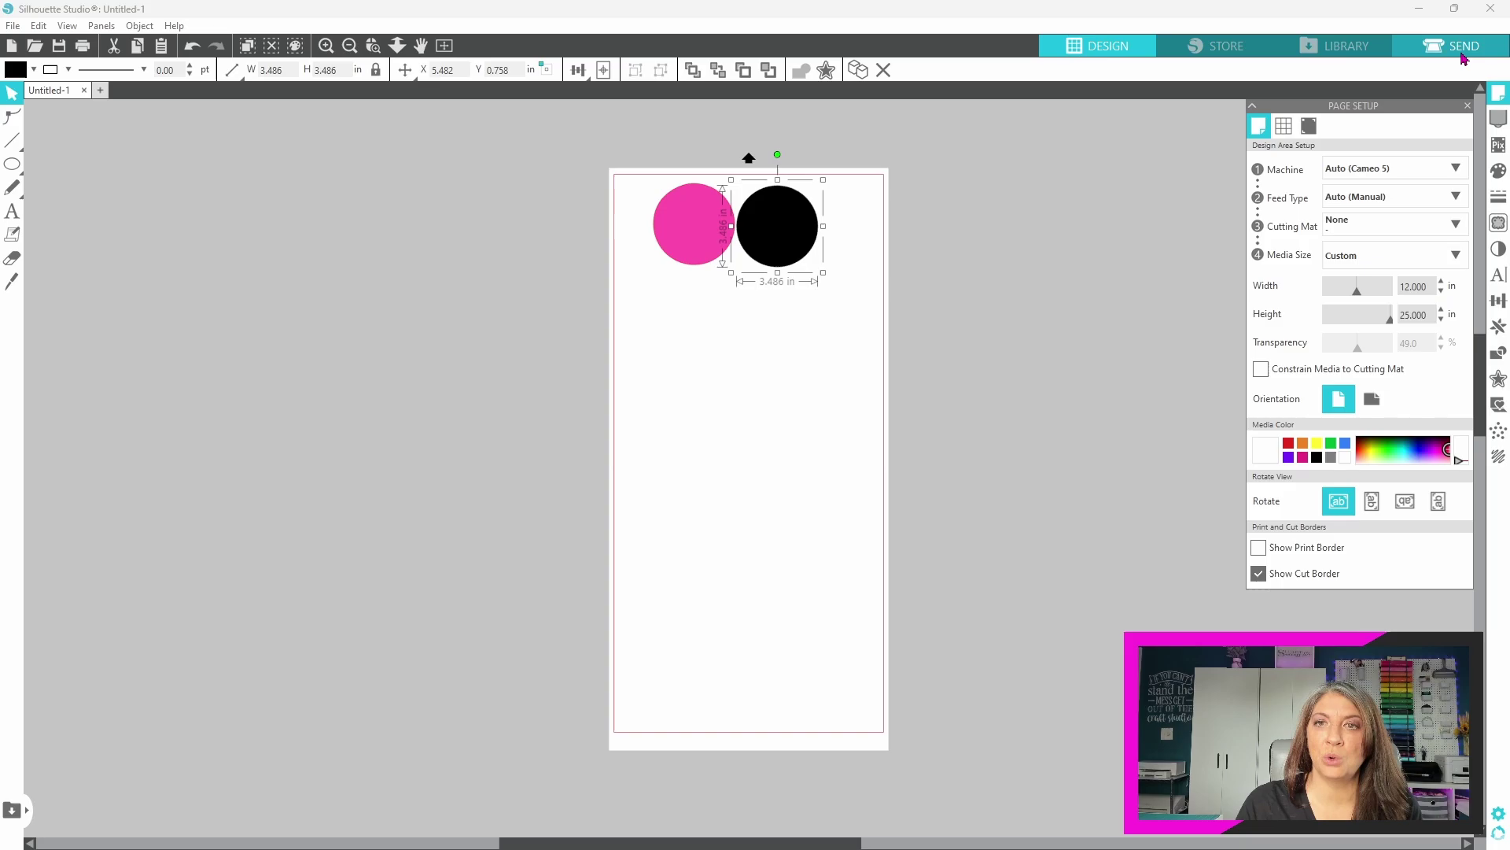
Step: Enable Automatic Cross Cut in the Send panel's cross cut options
click(1463, 55)
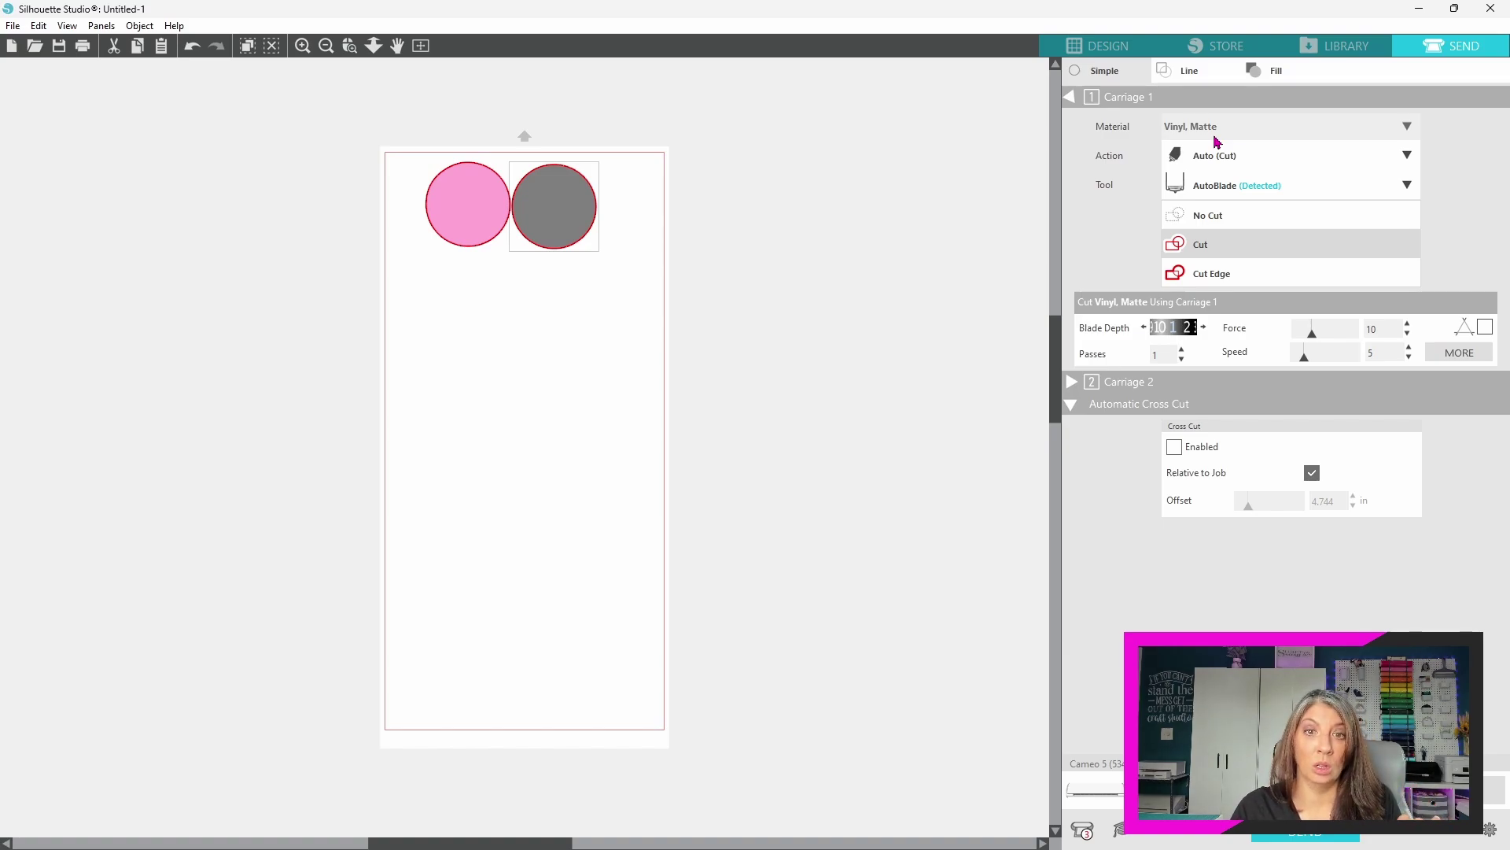
click(1071, 404)
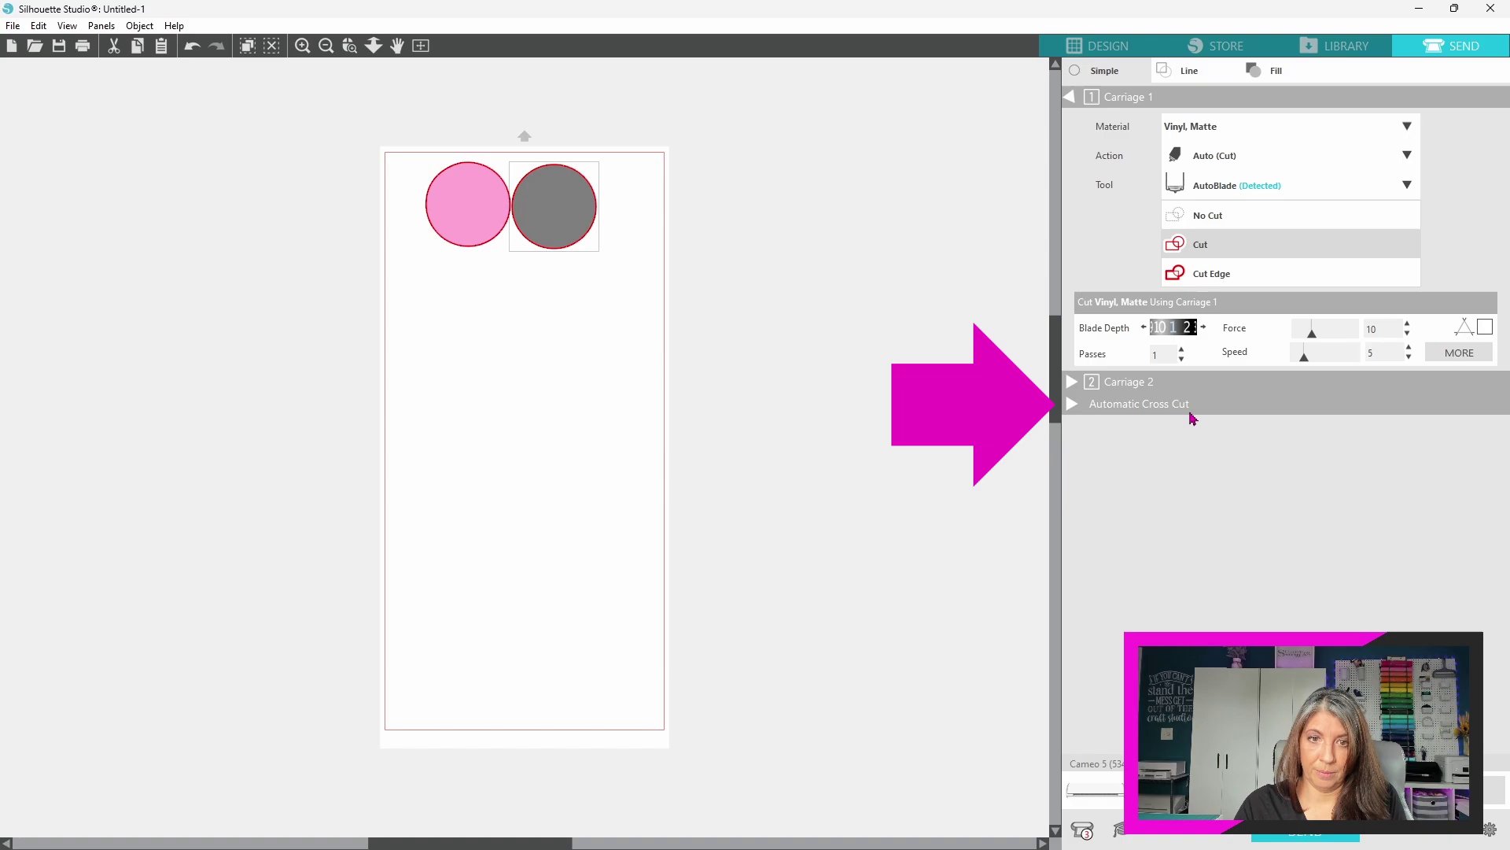
click(1072, 404)
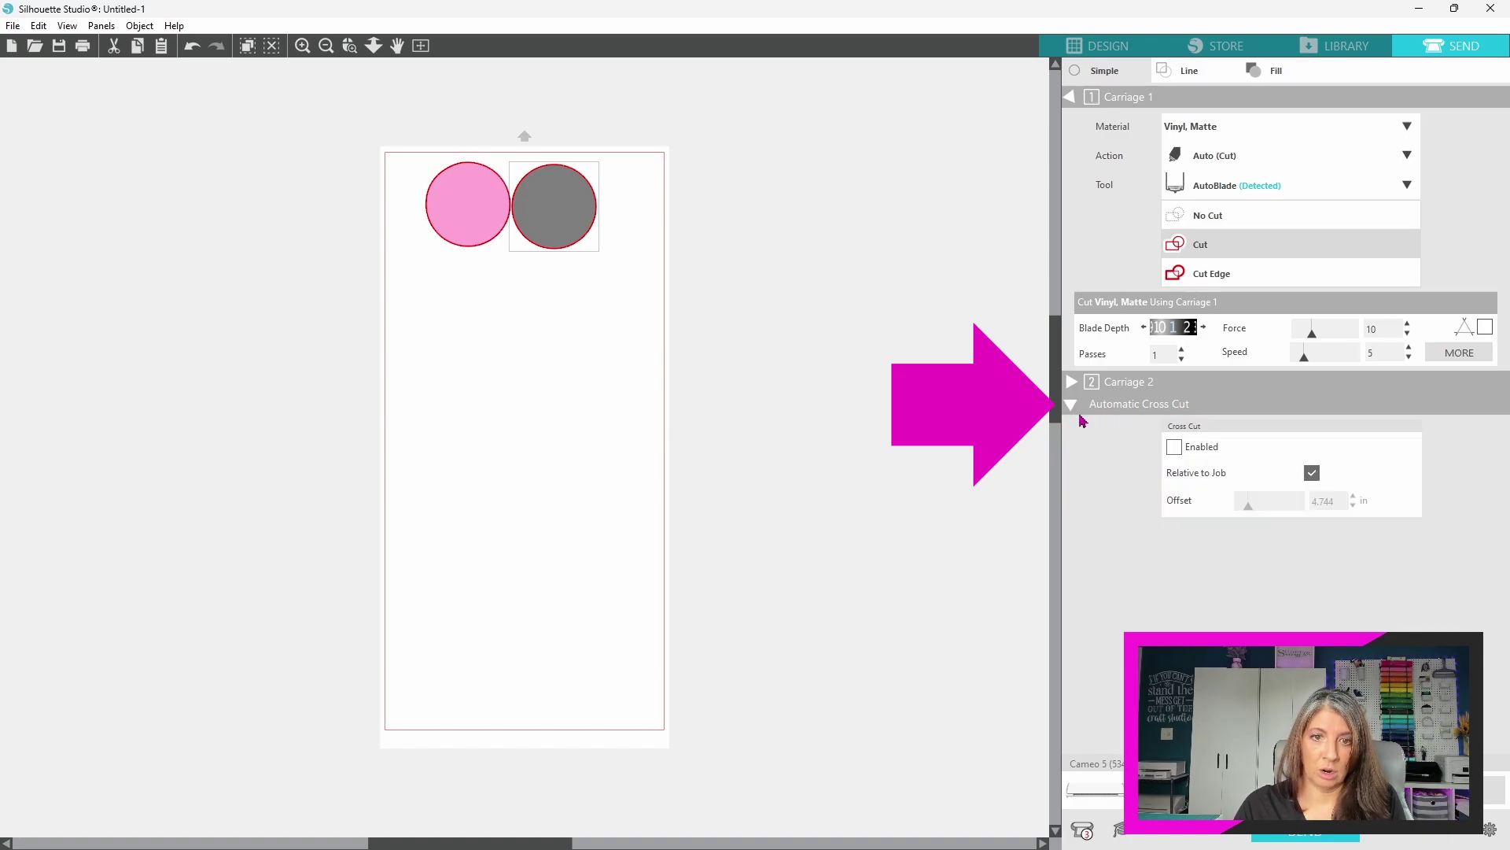
click(1176, 448)
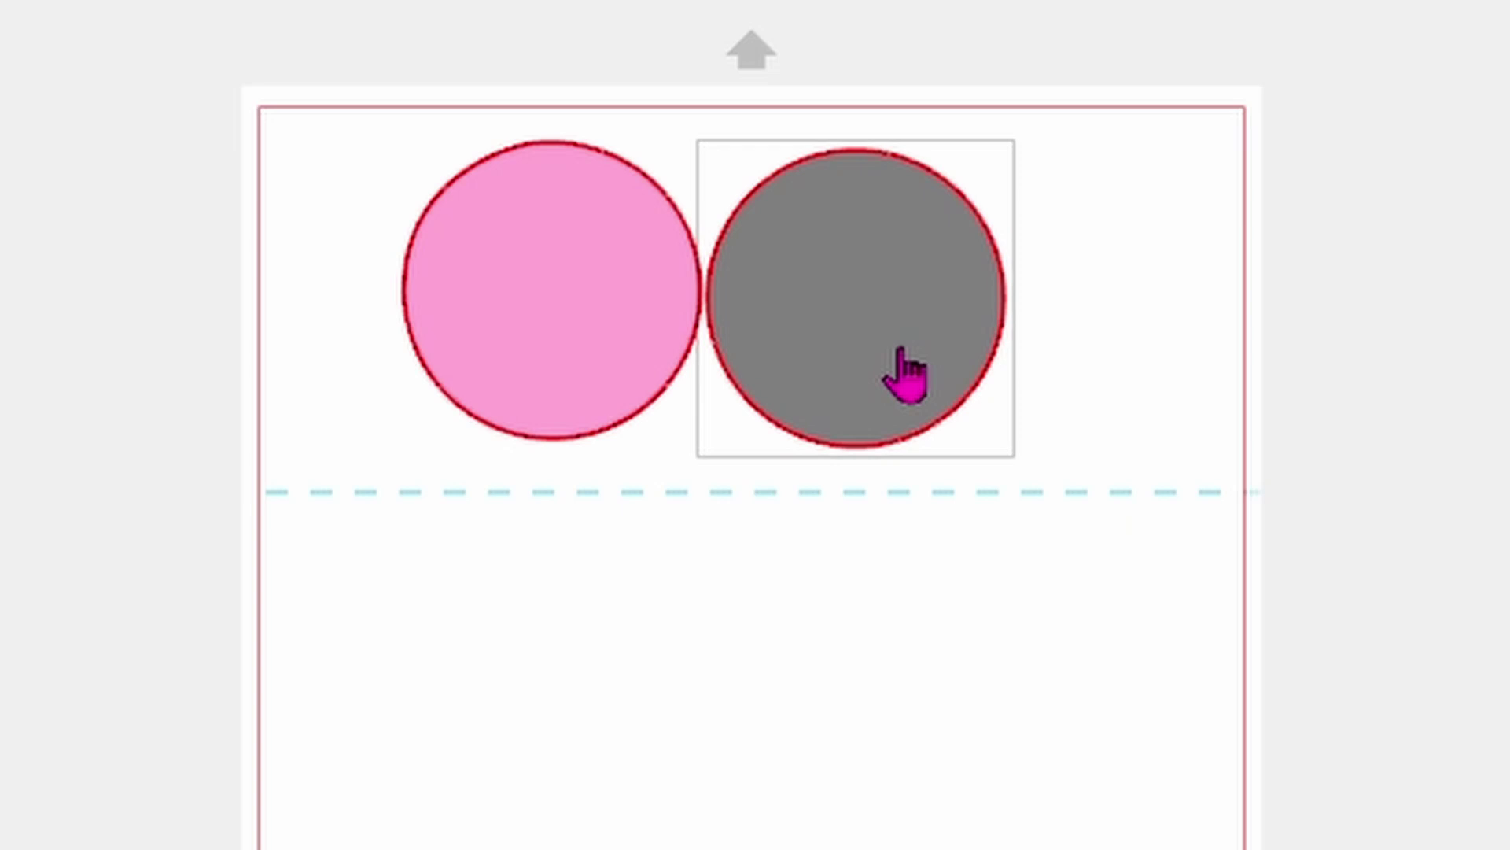
Step: Lower the grey circle, untick Relative to Job and set cross-cut offset to 4.250 in
drag(901, 350, 913, 525)
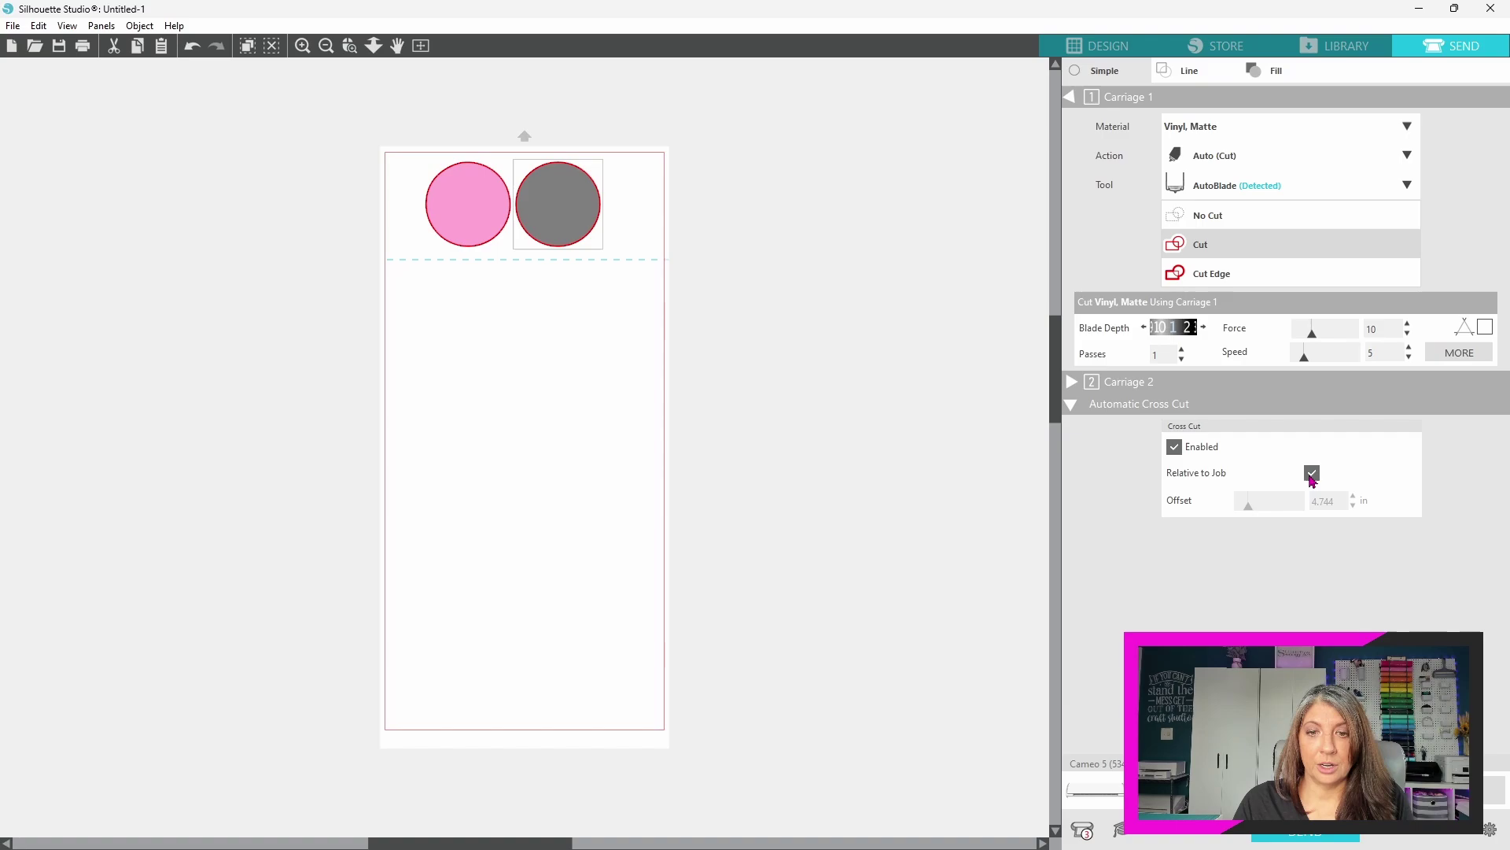
click(1312, 474)
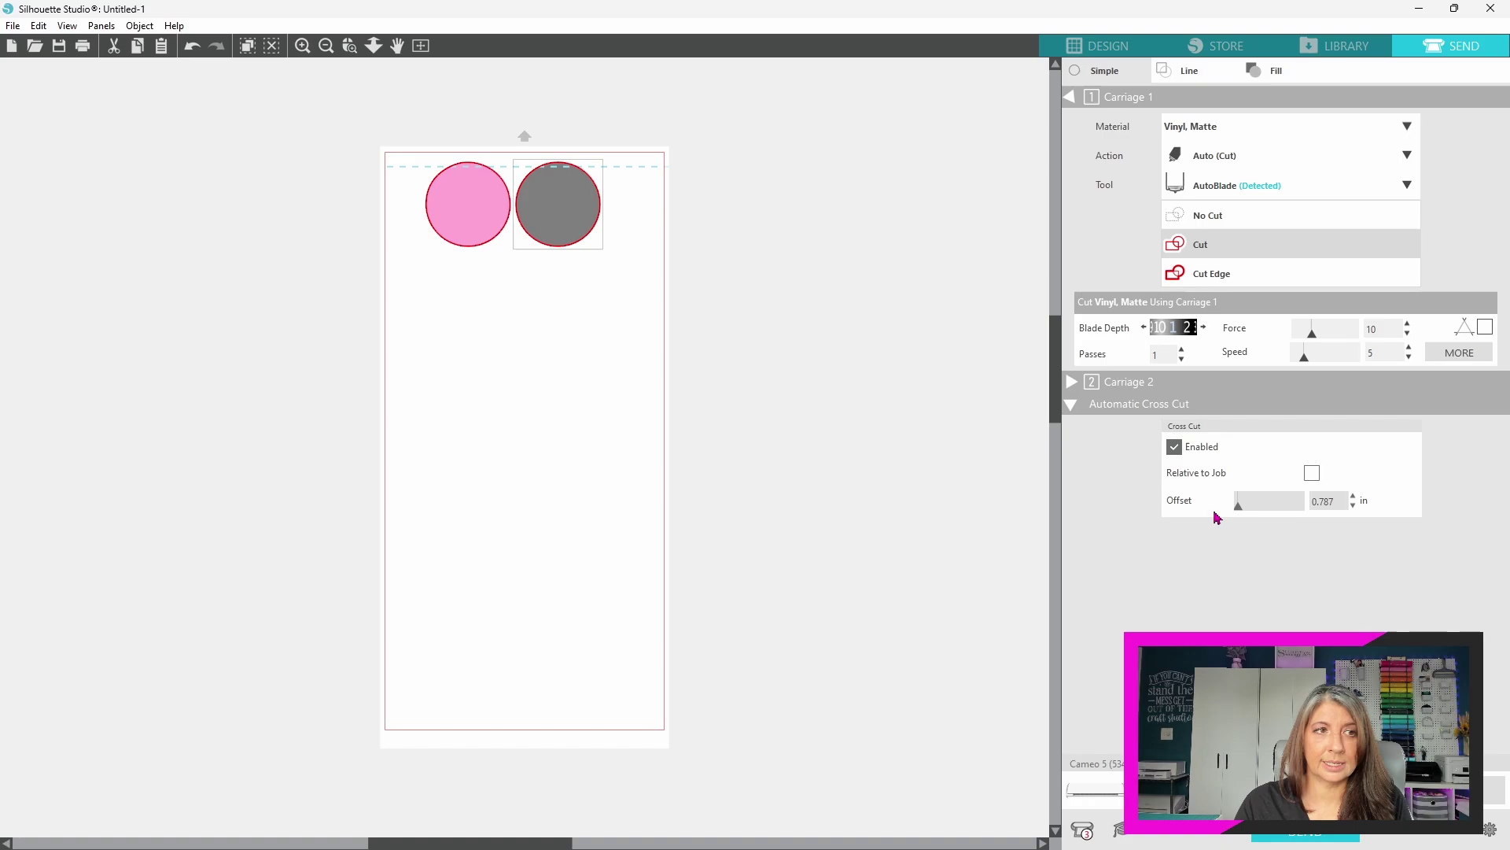
drag(1239, 510, 1249, 511)
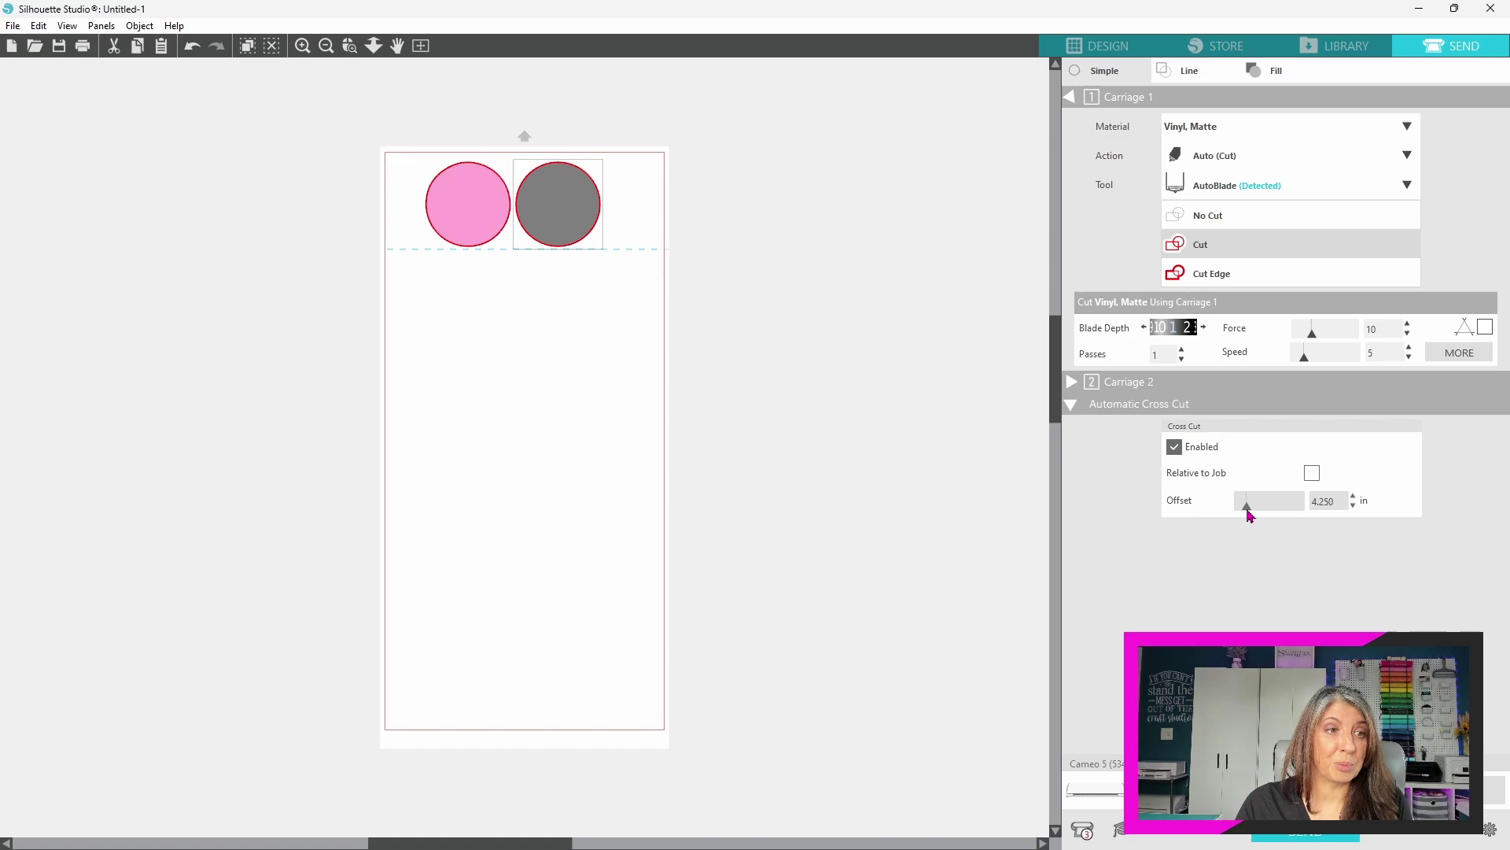